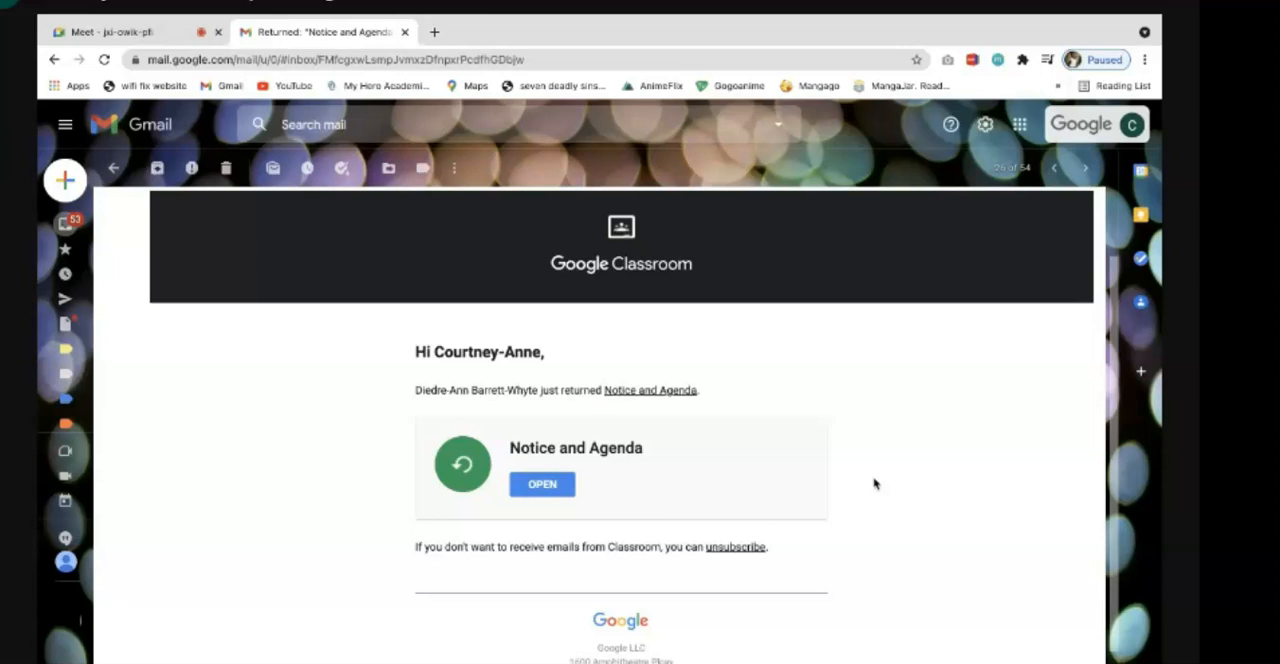
# - Open the returned Notice and Agenda assignment from the email and preview its attached Notice of a meeting document
pyautogui.scroll(1, 874, 484)
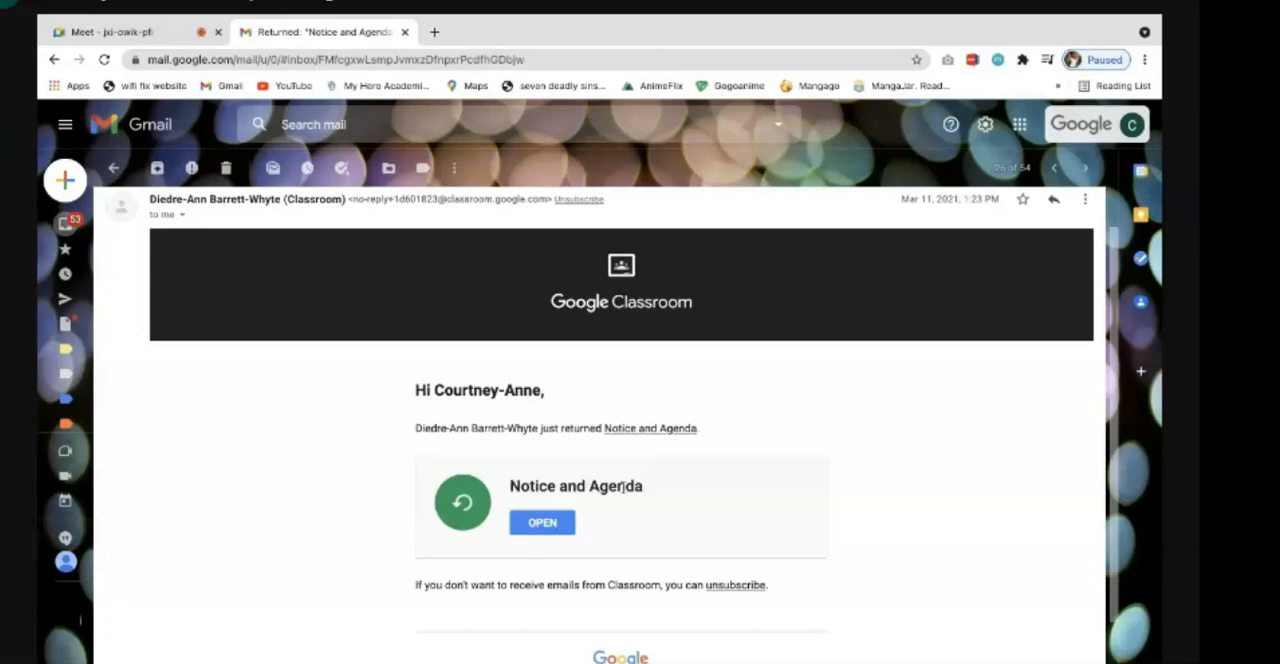
pyautogui.click(549, 529)
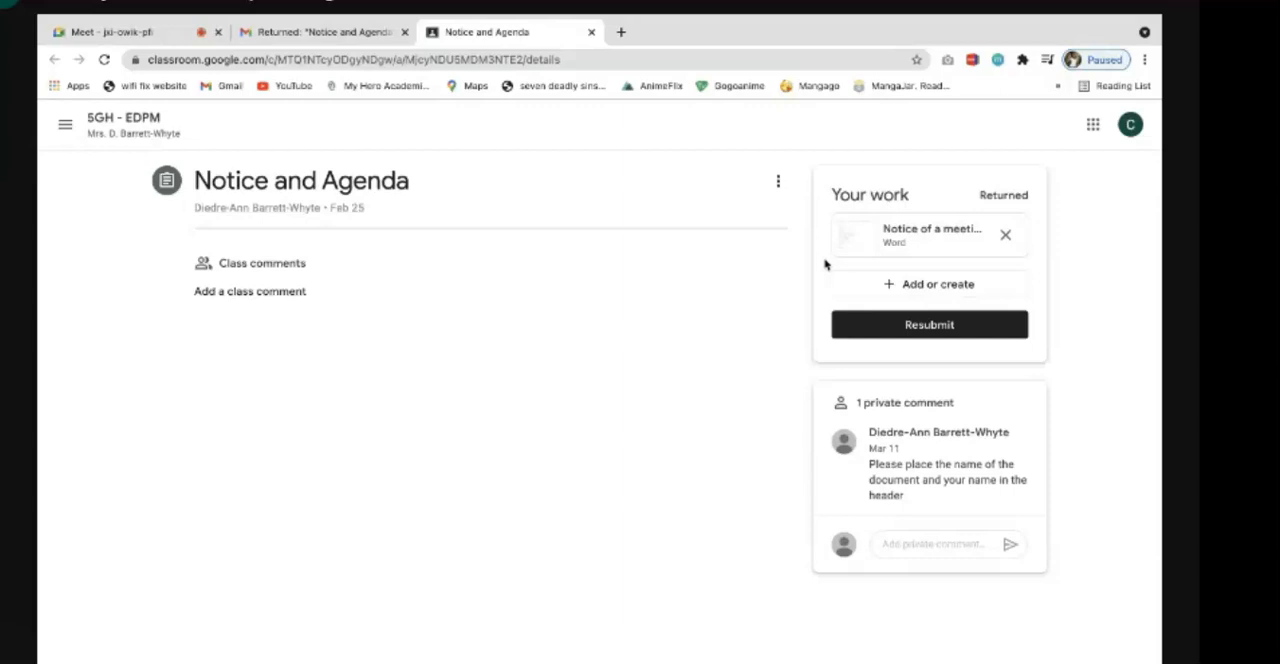
pyautogui.click(927, 238)
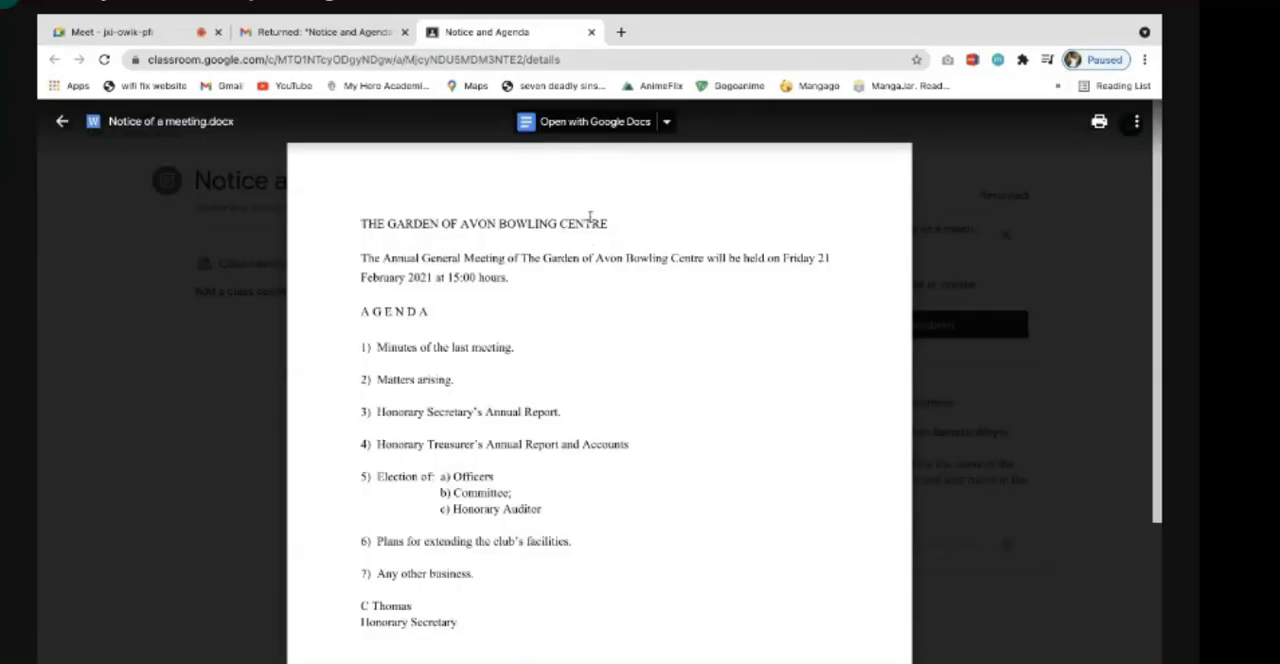
pyautogui.scroll(-1, 603, 312)
pyautogui.scroll(1, 603, 312)
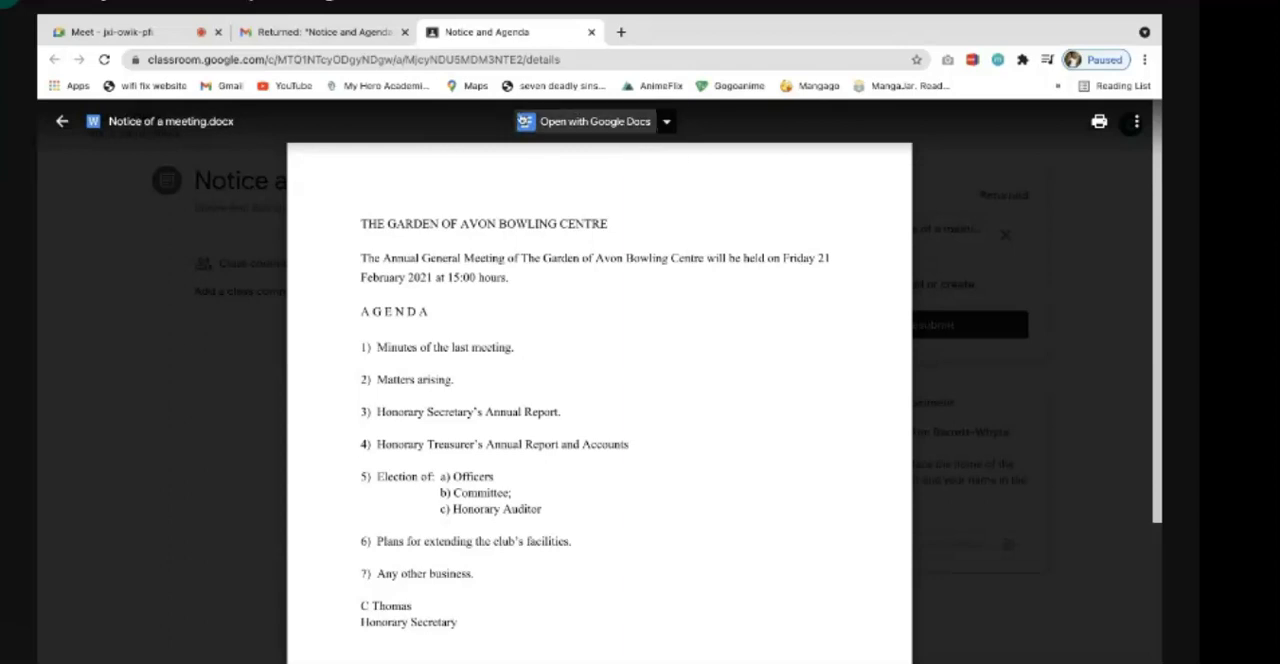
# - Open the previewed document in a new window and read through the teacher's margin comments
pyautogui.click(1136, 121)
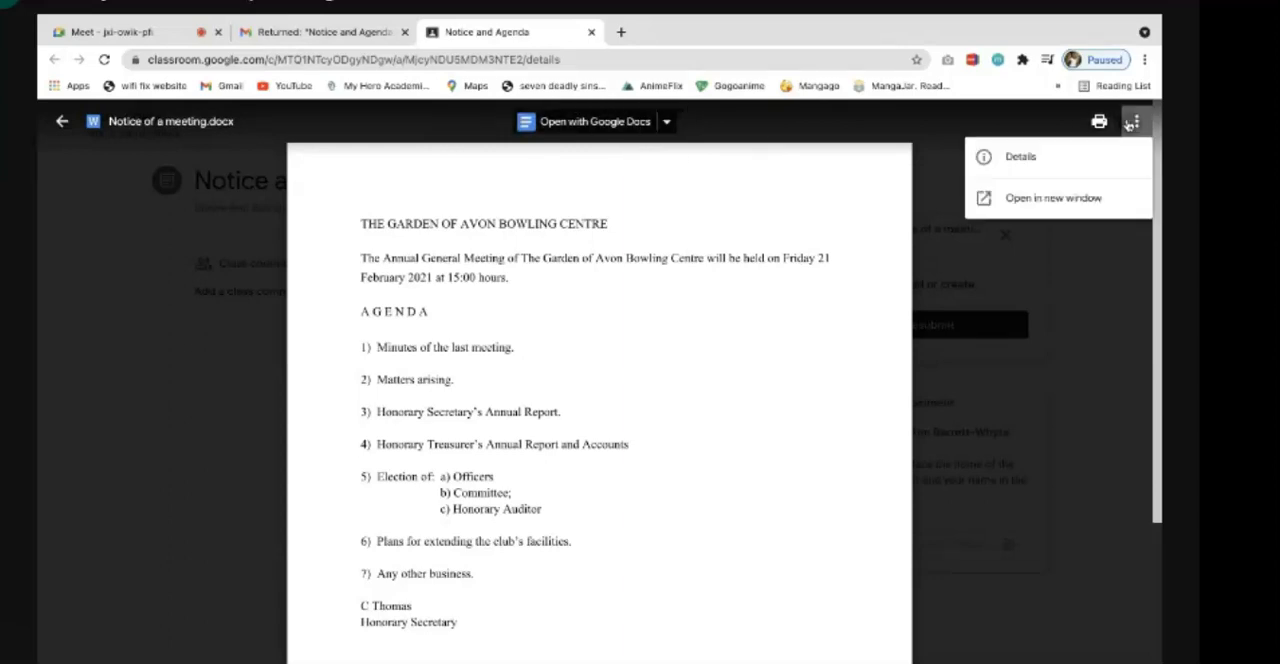
pyautogui.click(938, 153)
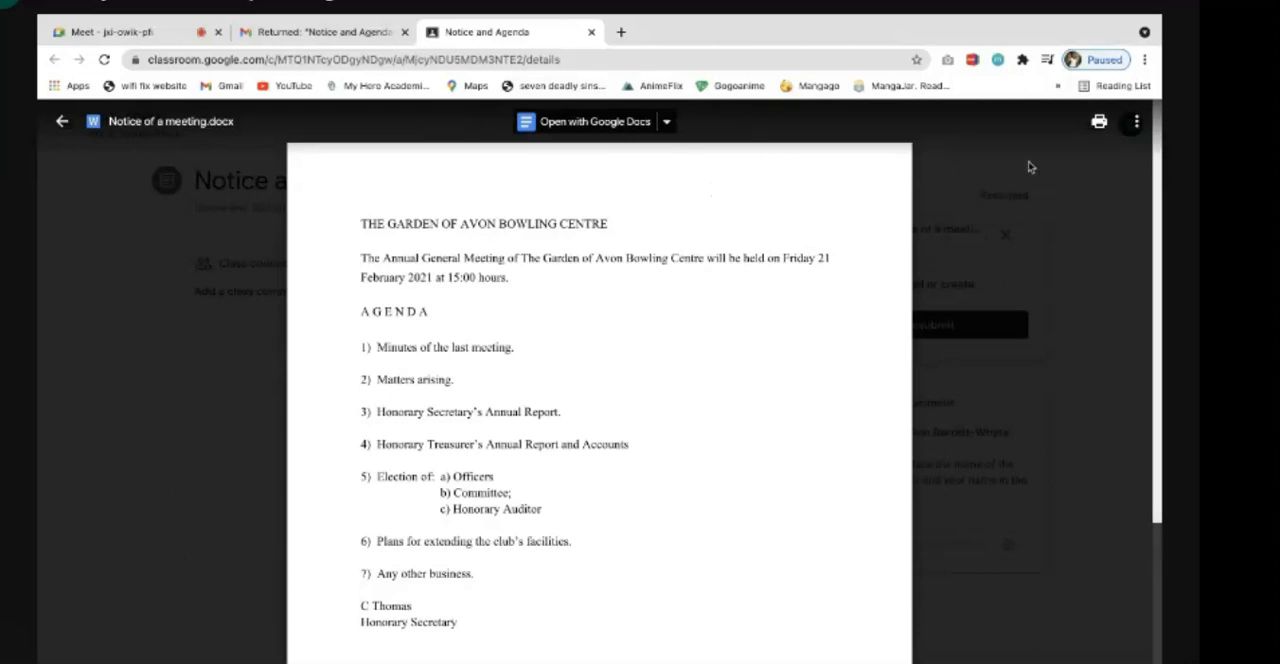
pyautogui.click(1137, 122)
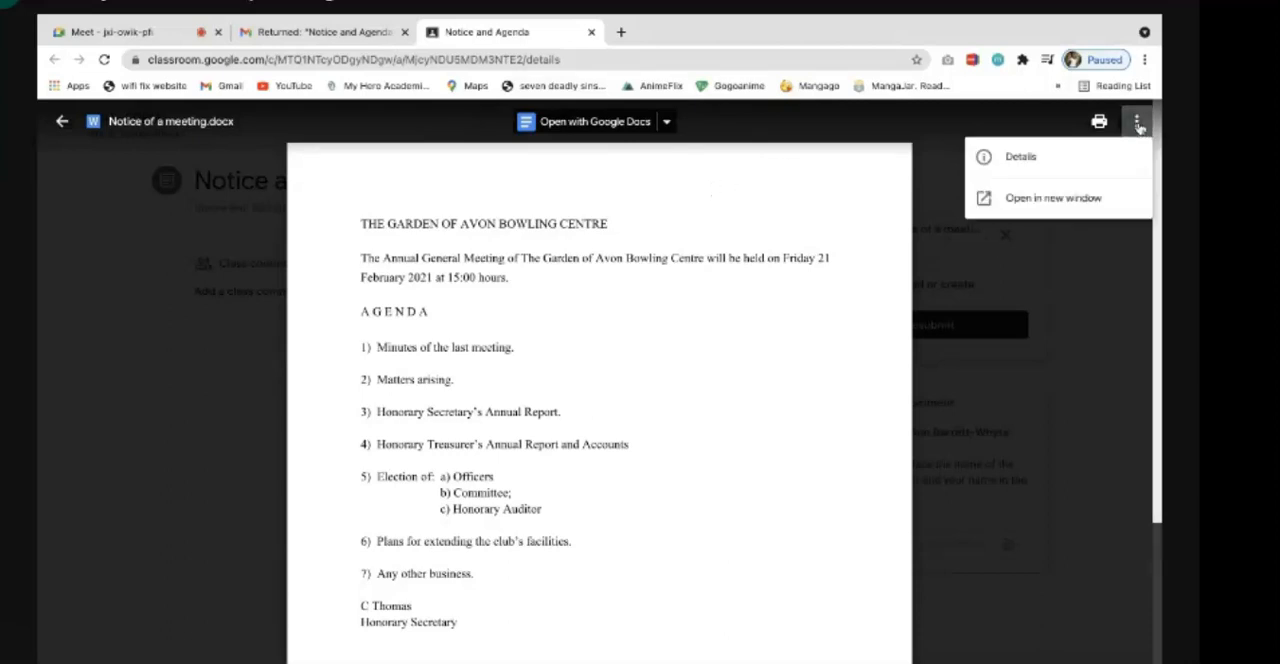
pyautogui.click(1040, 204)
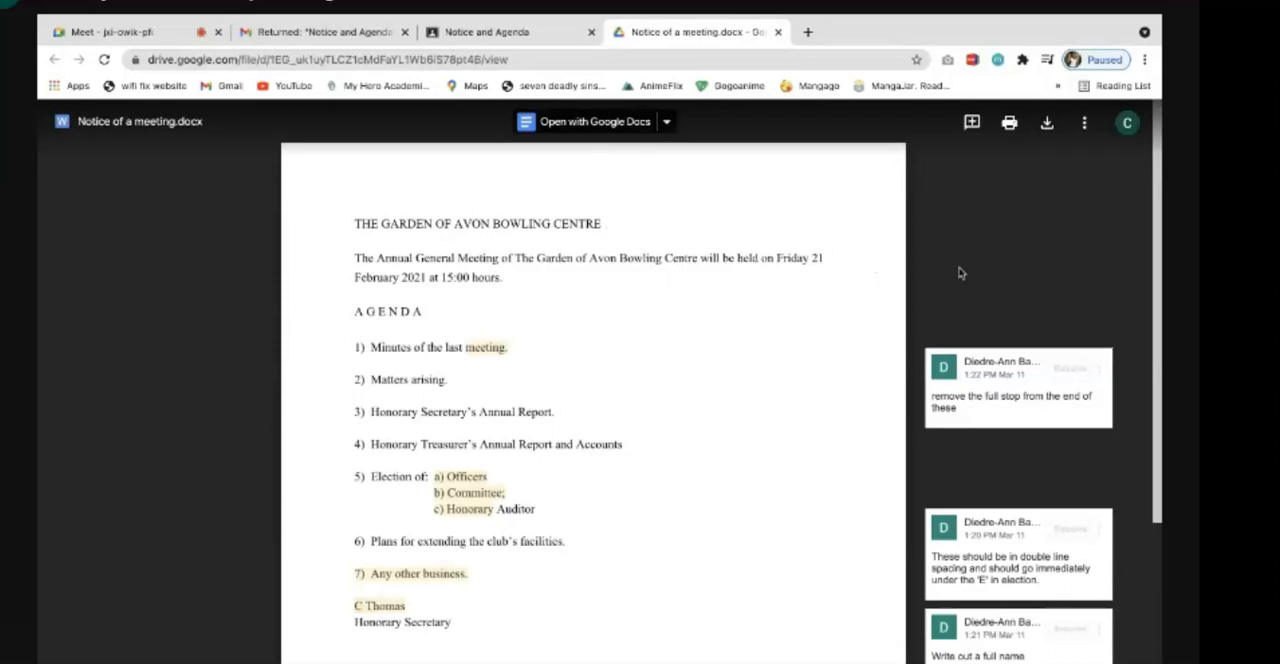
pyautogui.scroll(-3, 880, 440)
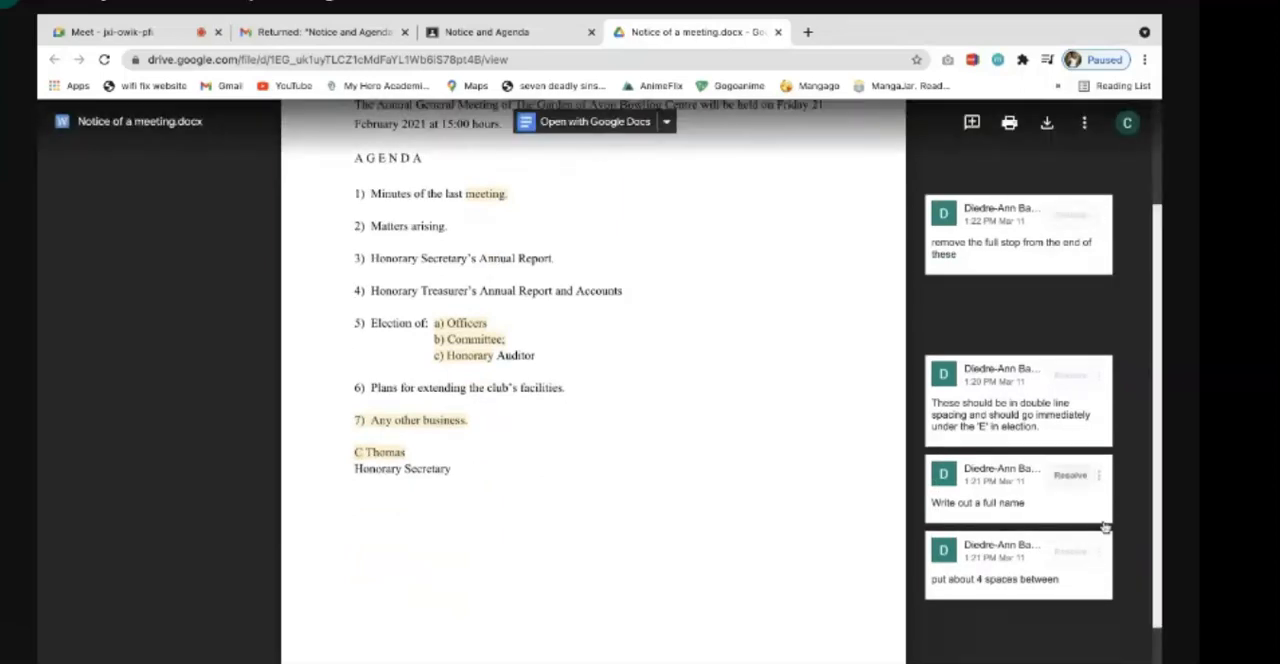
pyautogui.scroll(3, 831, 408)
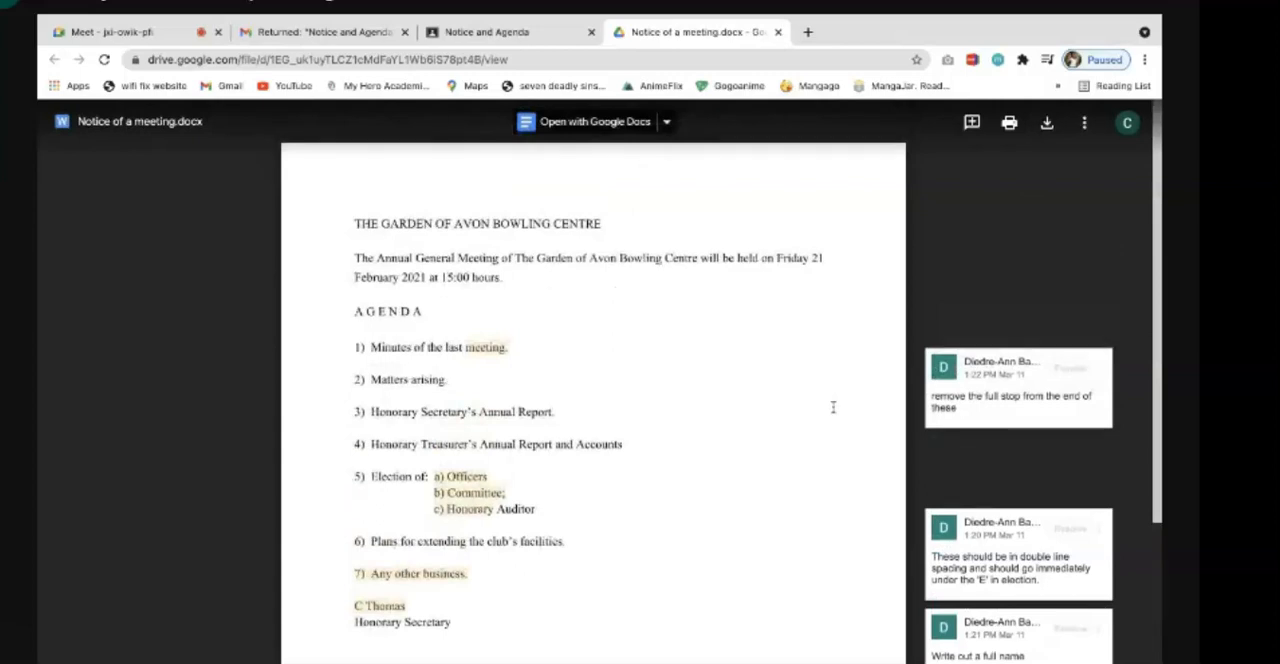
# - Download Notice of a meeting.docx and open it in Microsoft Word
pyautogui.click(1047, 123)
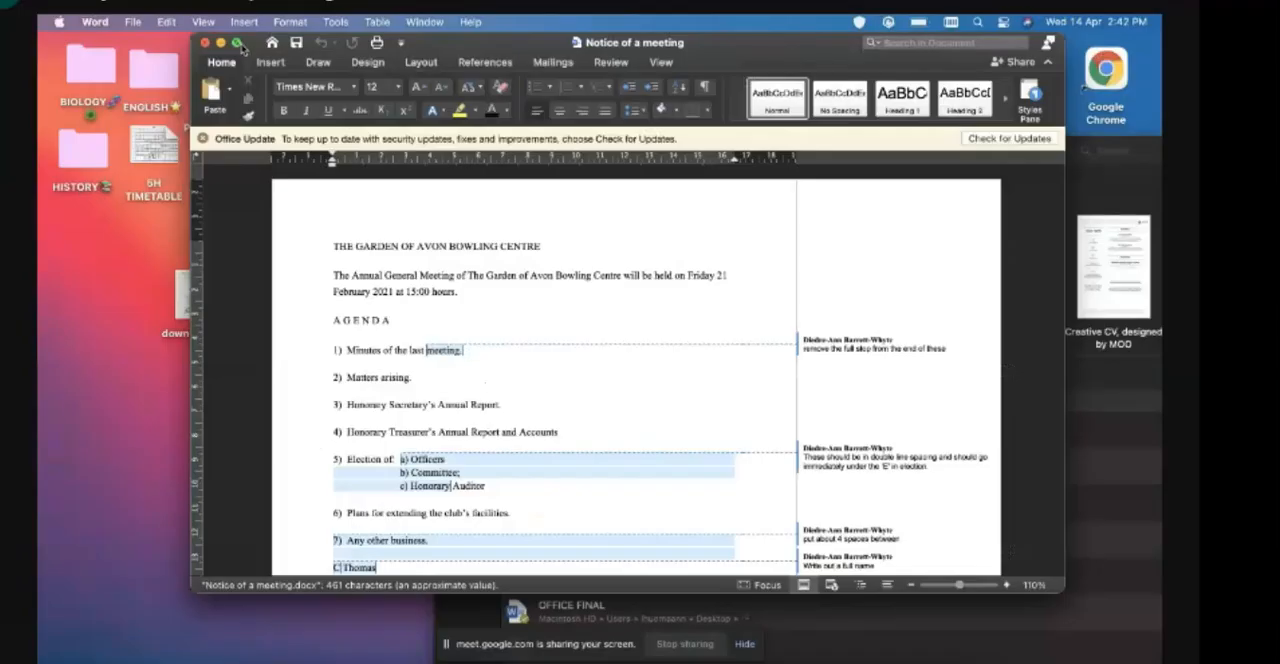
pyautogui.click(237, 43)
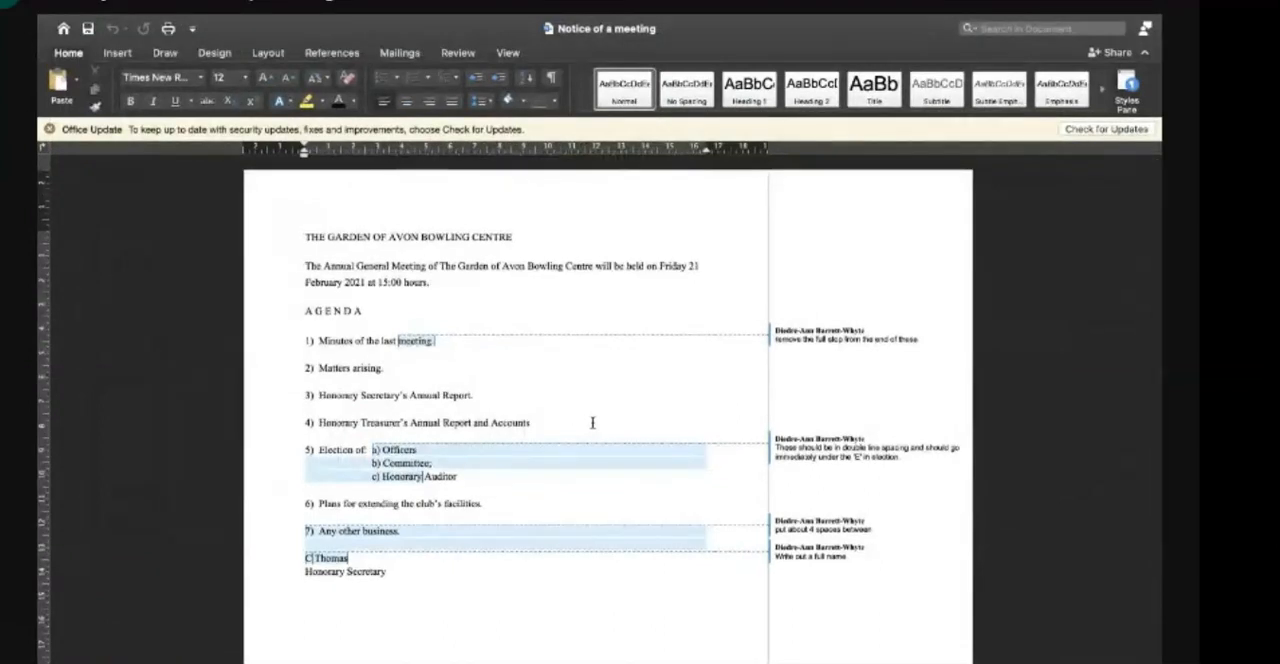
# - Delete the full stops at the ends of agenda items 1 to 3
pyautogui.scroll(-1, 606, 491)
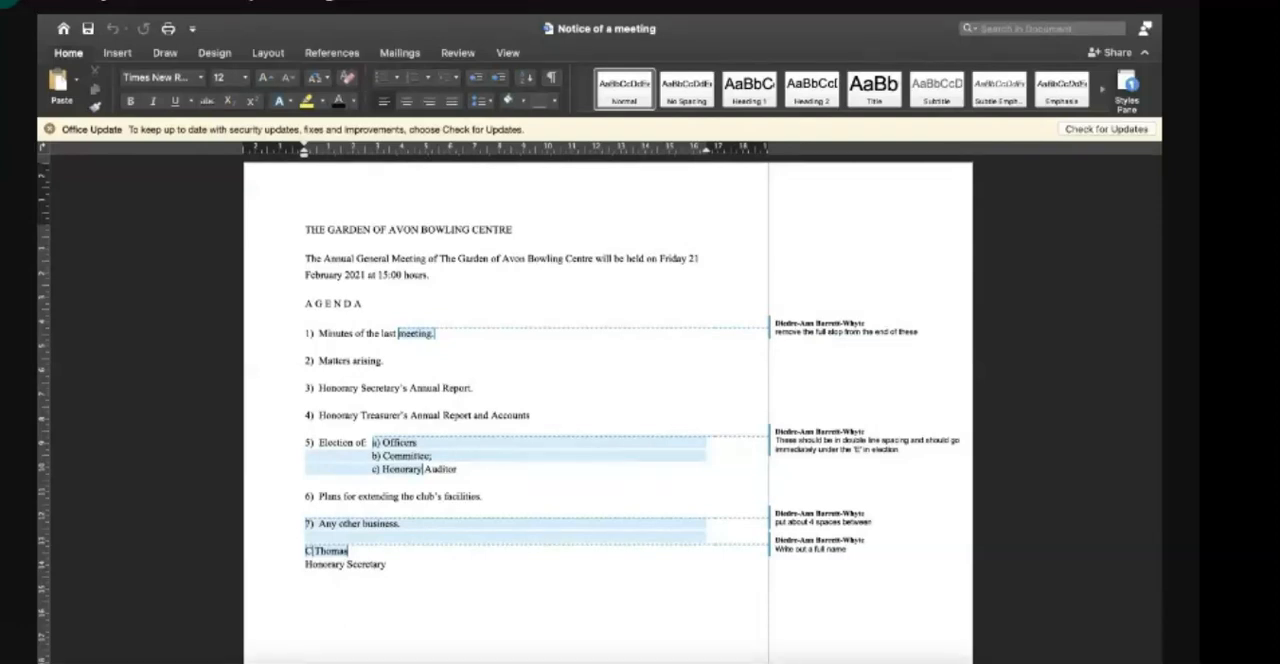
pyautogui.click(1097, 662)
pyautogui.click(1097, 662)
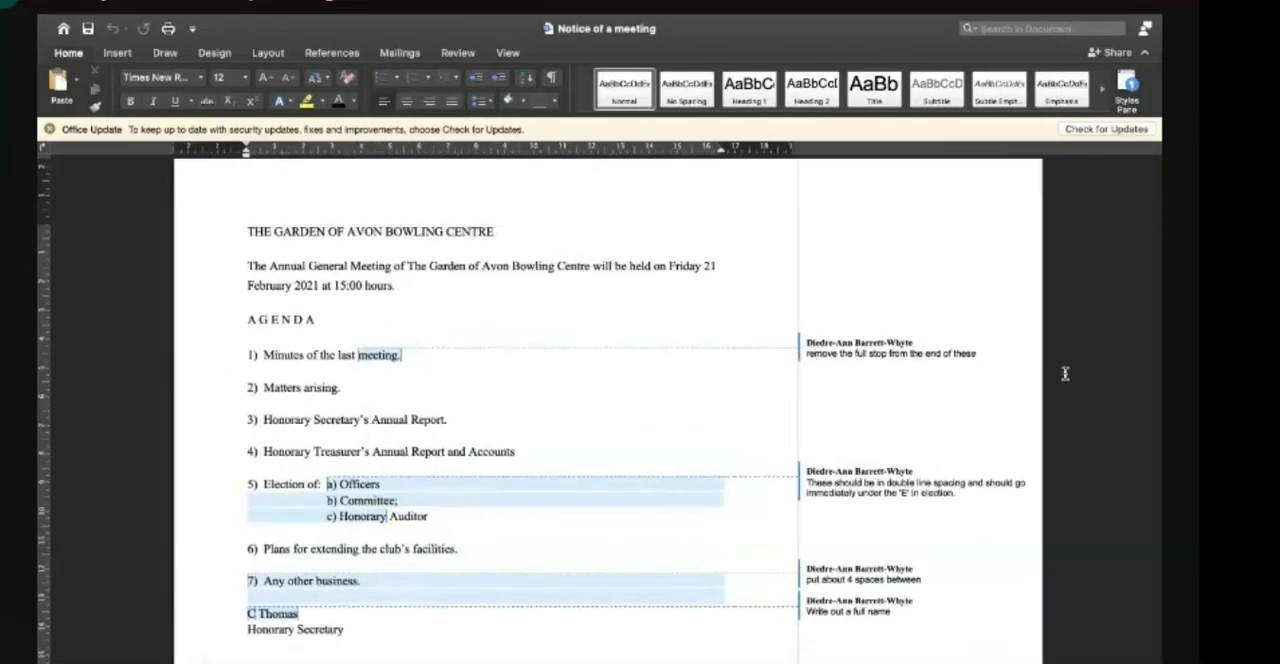
pyautogui.scroll(-2, 1065, 378)
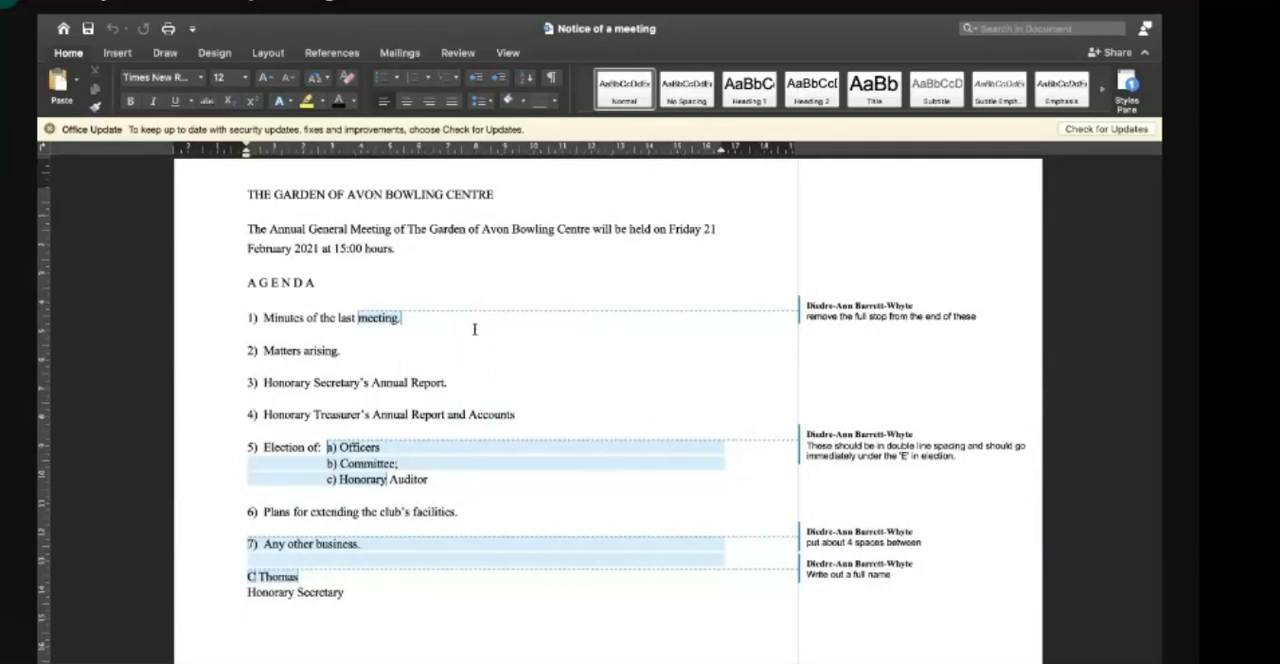
pyautogui.click(404, 336)
pyautogui.press('BackSpace')
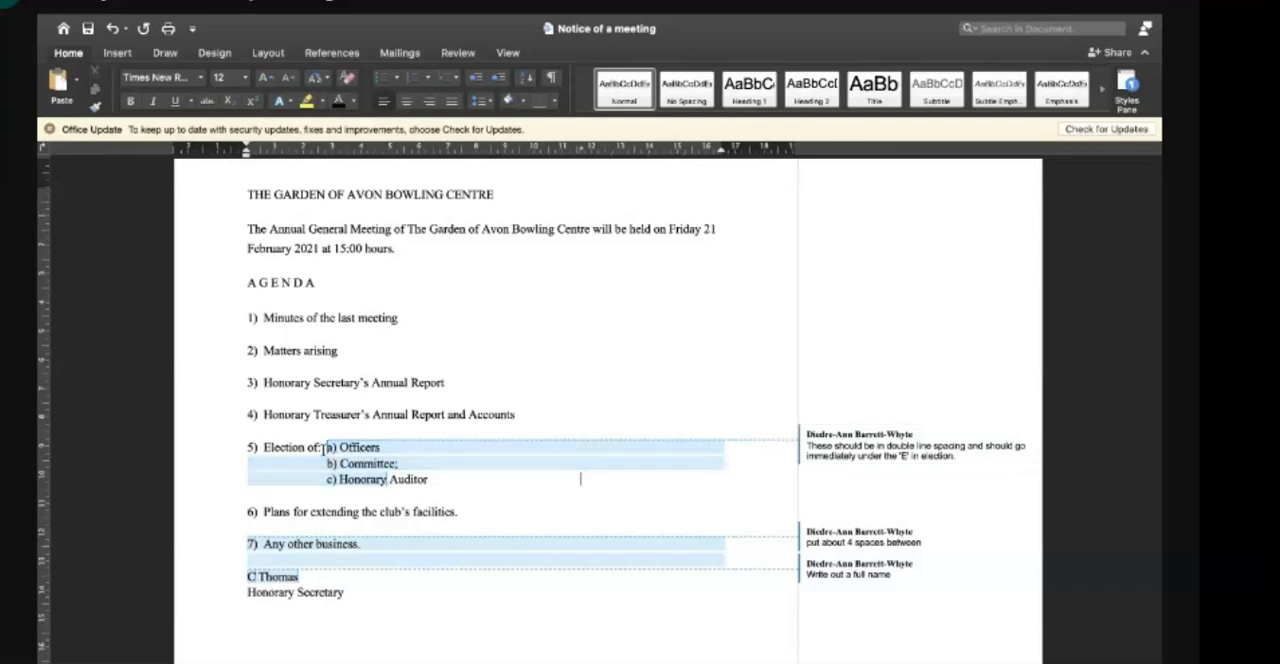
# - Add extra space before "a) Officers" in agenda item 5 and insert a blank line after agenda item 6
pyautogui.click(325, 447)
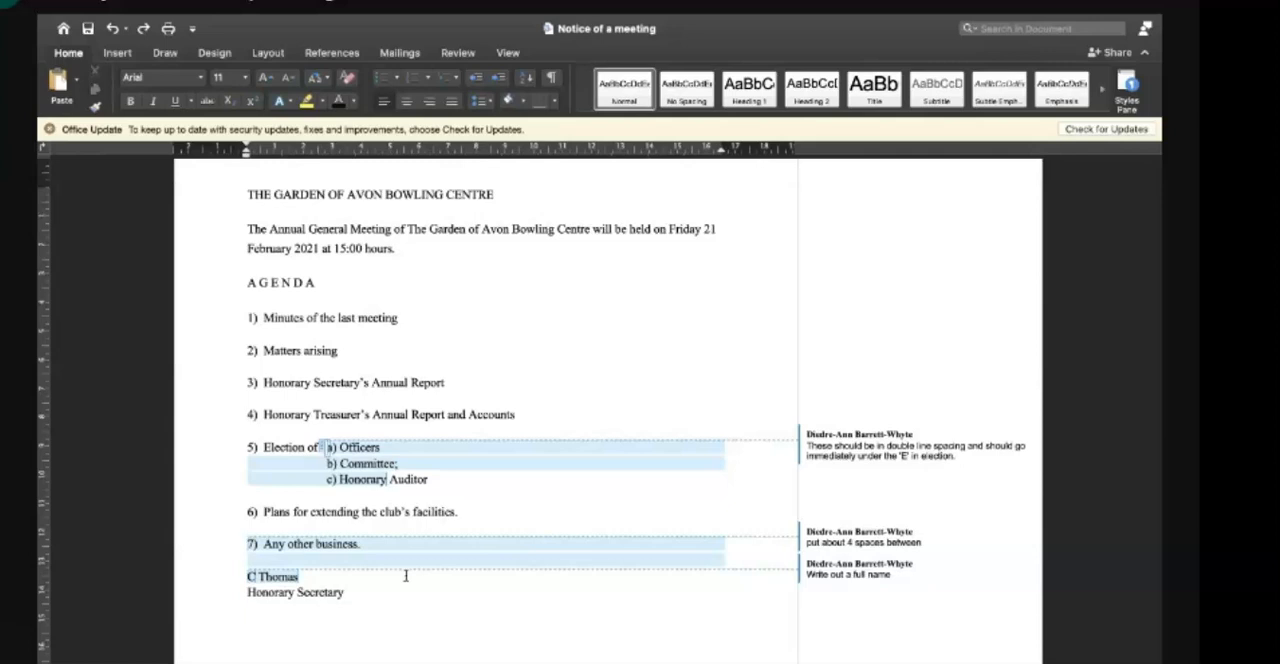
pyautogui.click(462, 506)
pyautogui.press('Return')
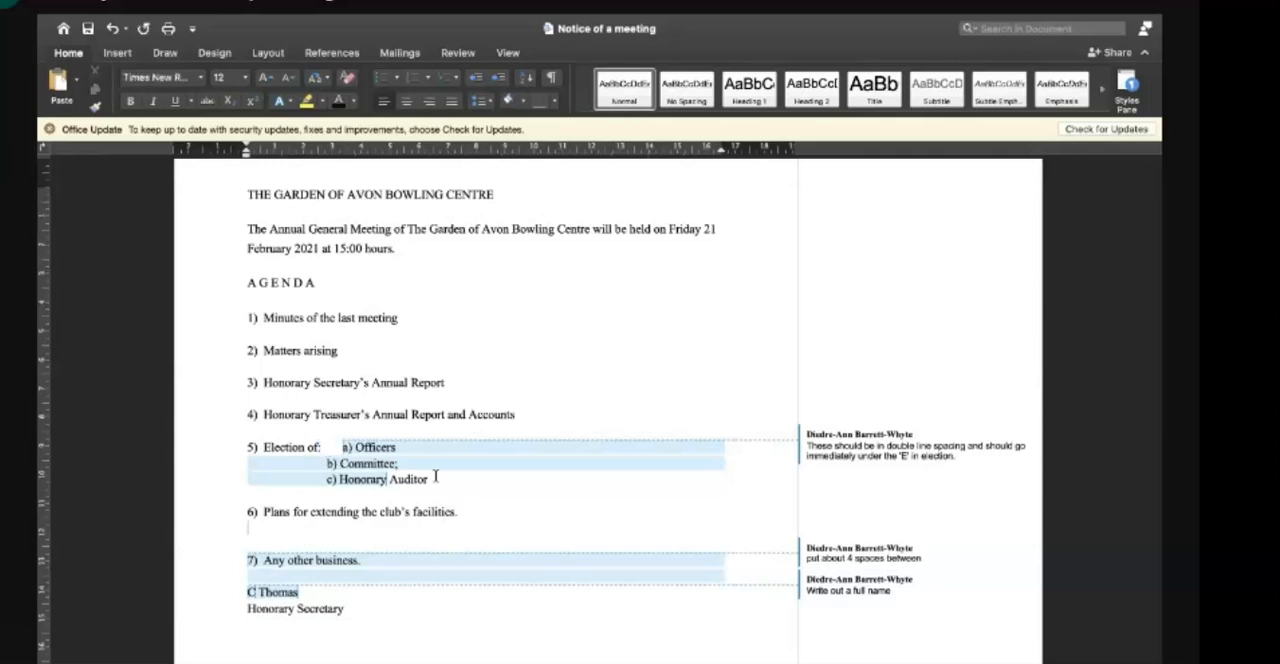
# - Move "a) Officers" onto its own line beneath "Election of:", starting under the word "Election"
pyautogui.click(340, 447)
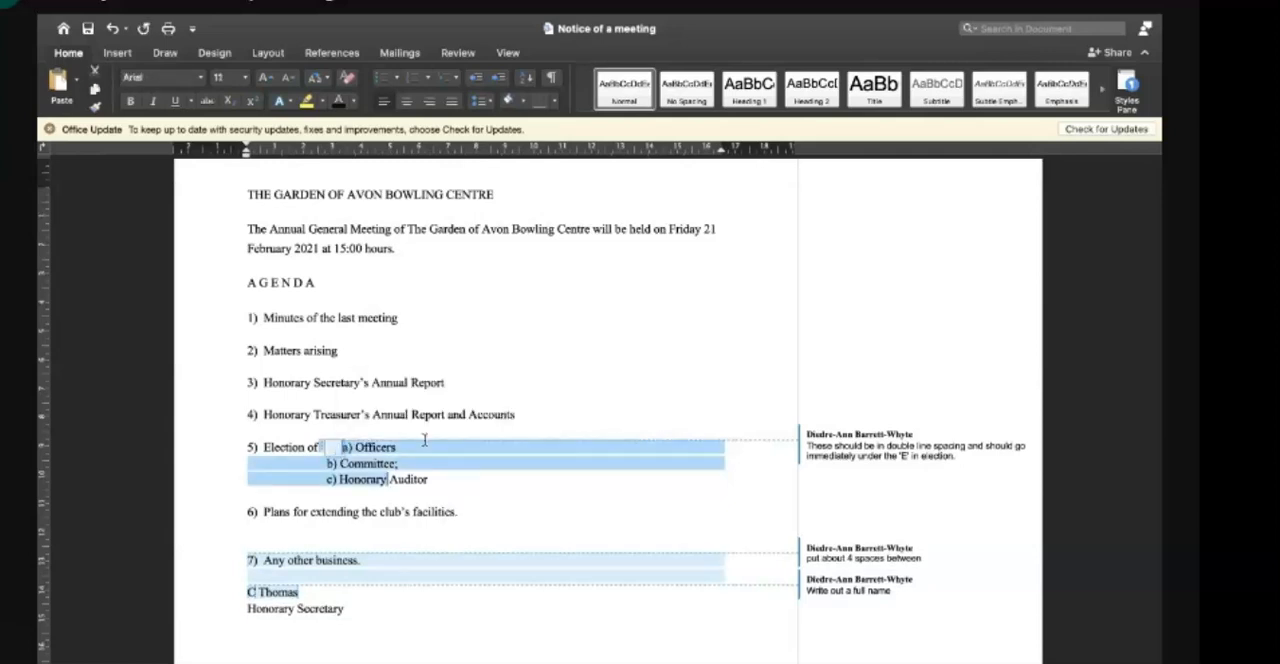
pyautogui.click(330, 447)
pyautogui.write(':')
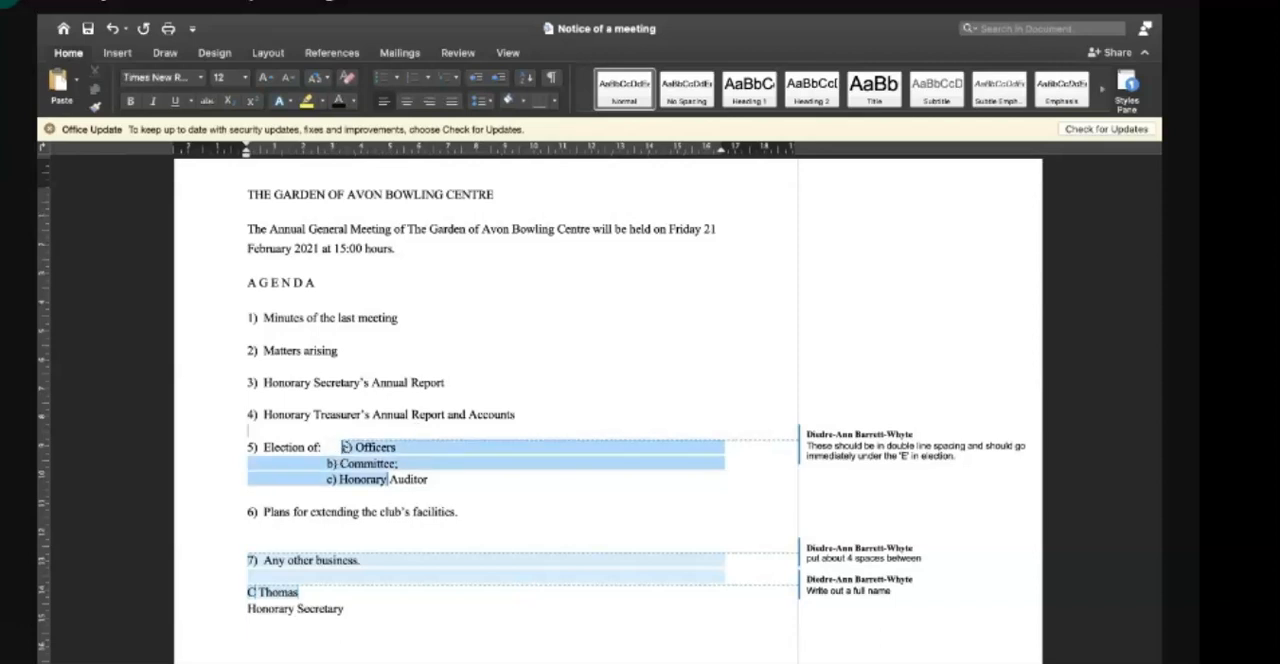
pyautogui.click(342, 447)
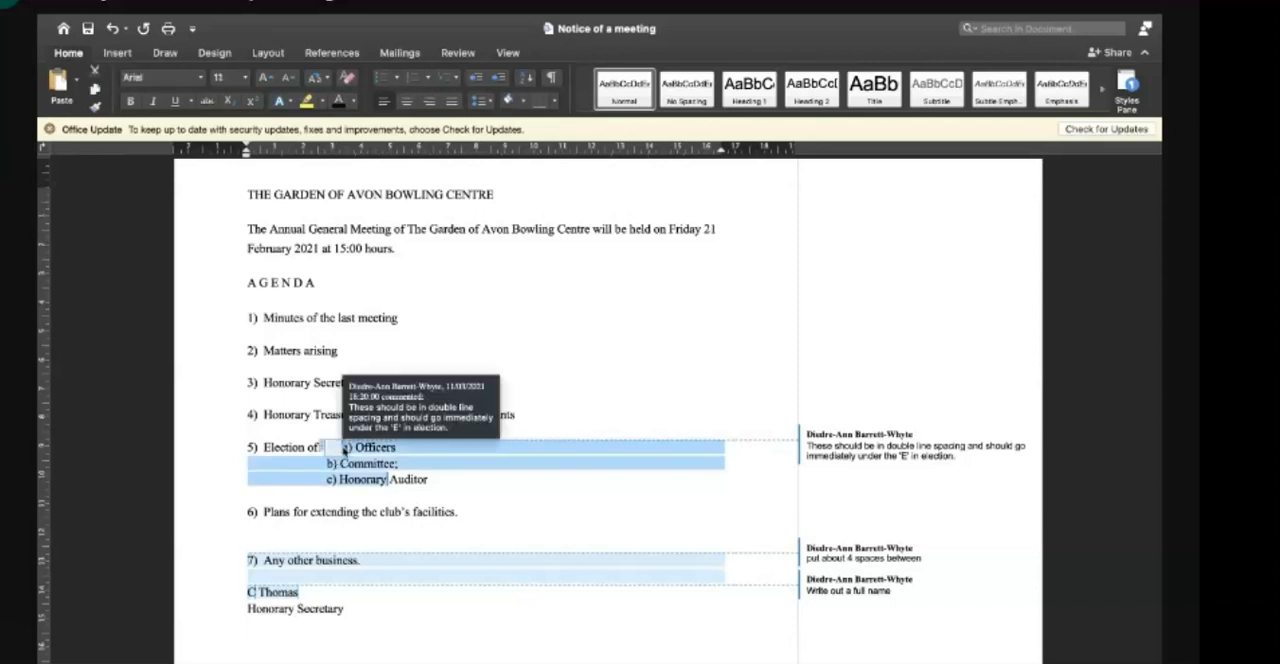
pyautogui.click(347, 479)
pyautogui.click(511, 412)
pyautogui.click(344, 447)
pyautogui.click(329, 447)
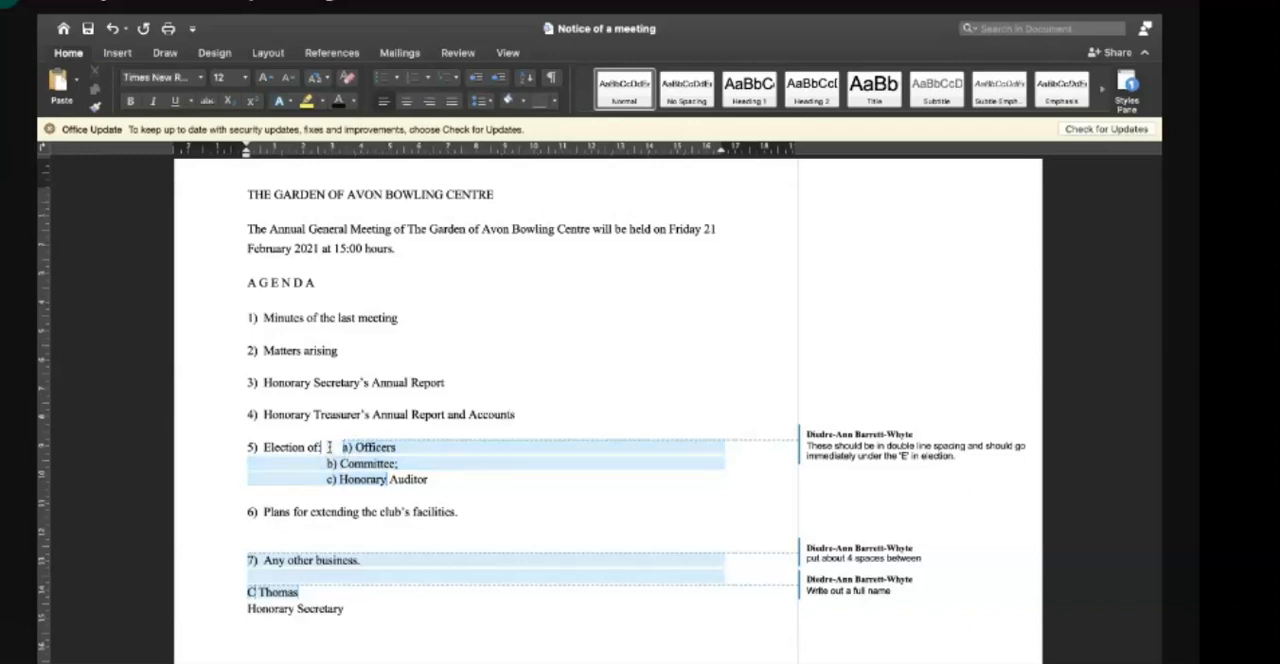
pyautogui.press('Return')
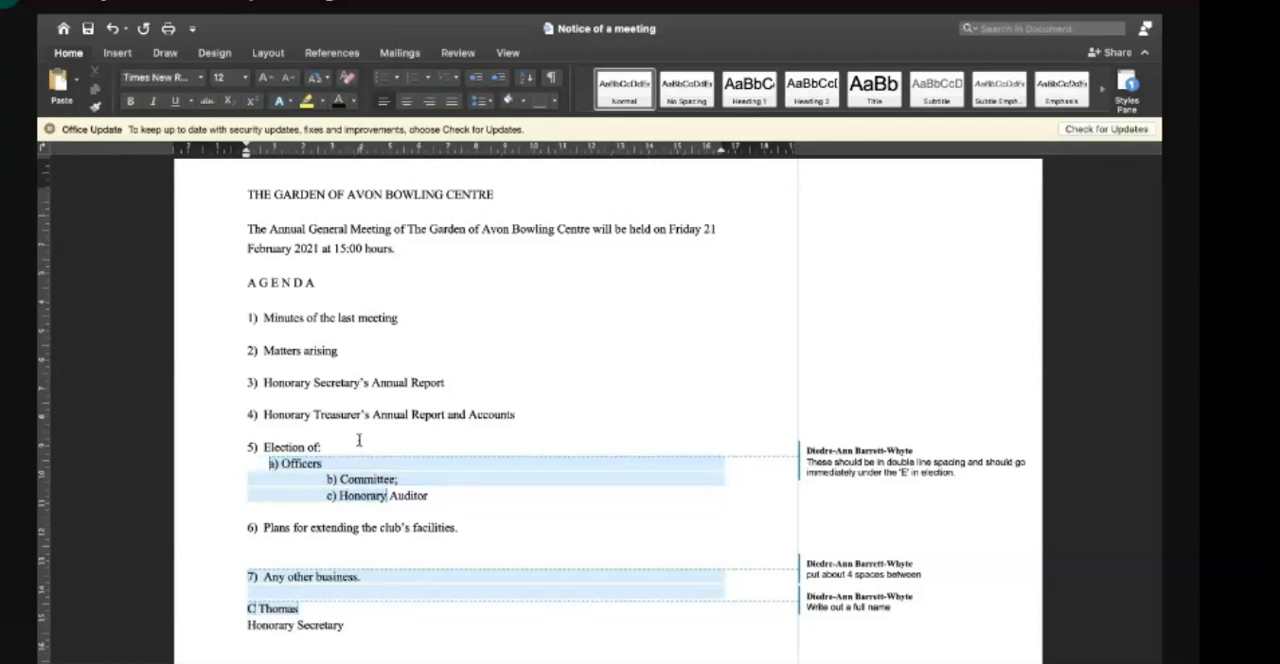
# - Remove the leading spaces before "b) Committee;" so that it lines up under "a) Officers"
pyautogui.click(339, 506)
pyautogui.press('BackSpace')
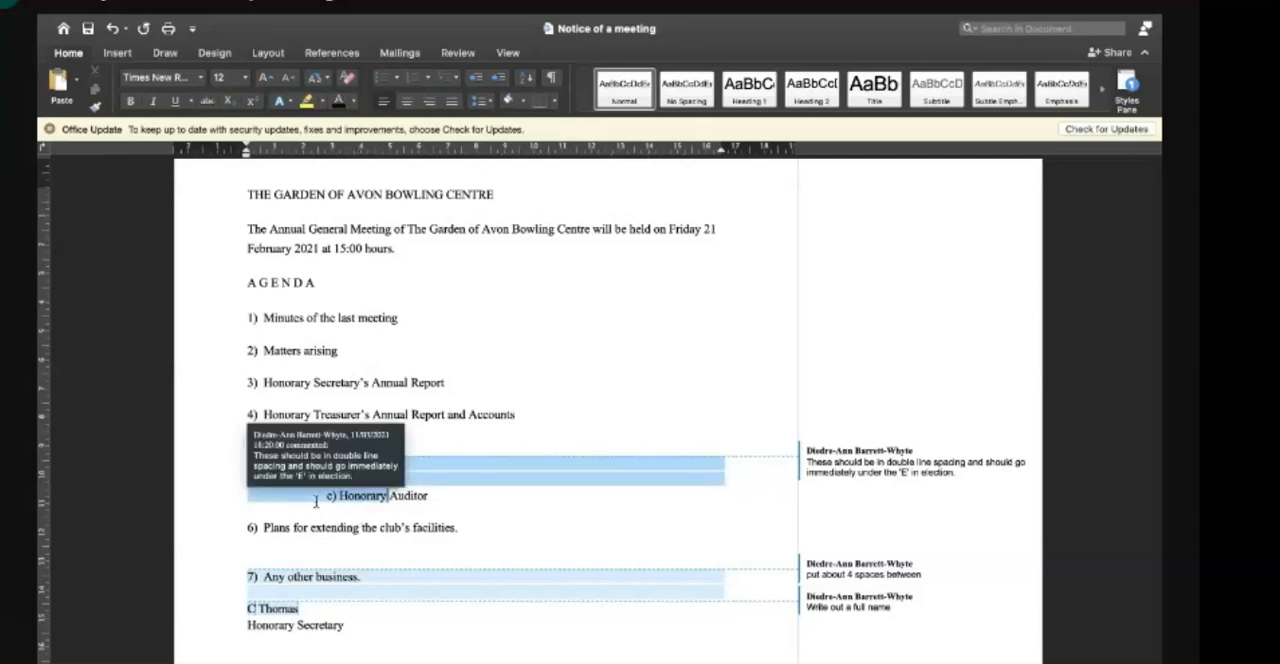
pyautogui.press('BackSpace')
pyautogui.press('BackSpace')
pyautogui.press('BackSpace')
pyautogui.press('BackSpace')
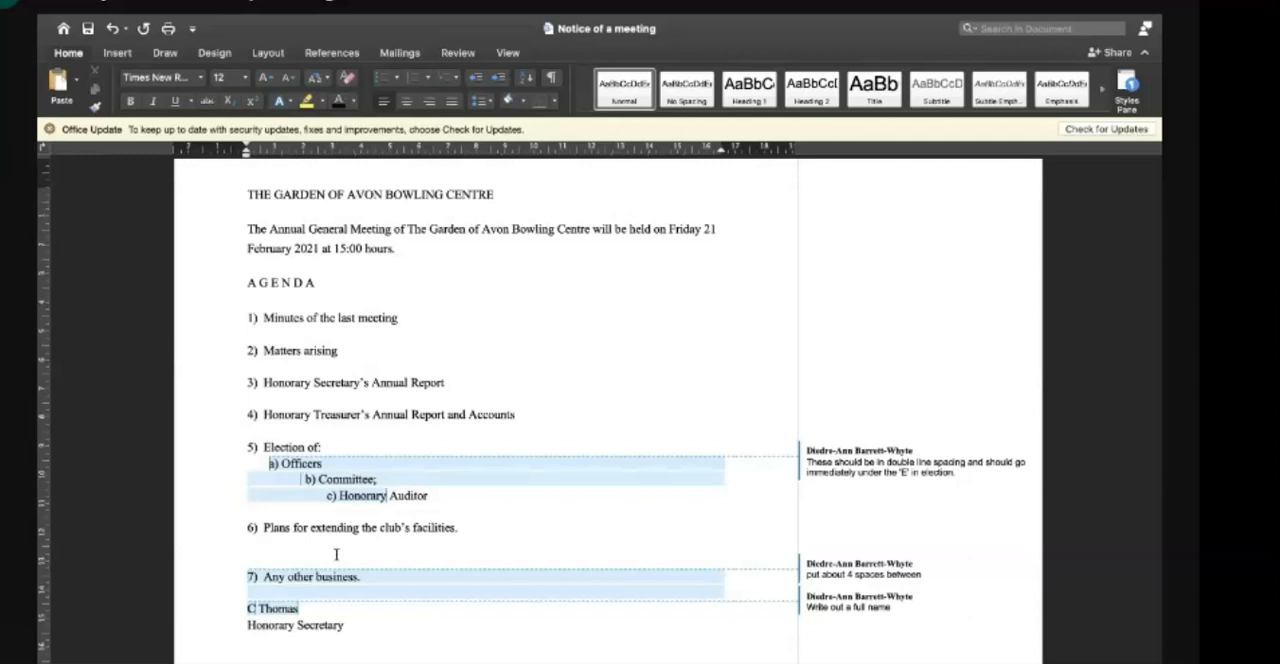
pyautogui.press('BackSpace')
pyautogui.press('BackSpace')
pyautogui.press('BackSpace')
pyautogui.press('BackSpace')
pyautogui.press('BackSpace')
pyautogui.press('BackSpace')
pyautogui.press('BackSpace')
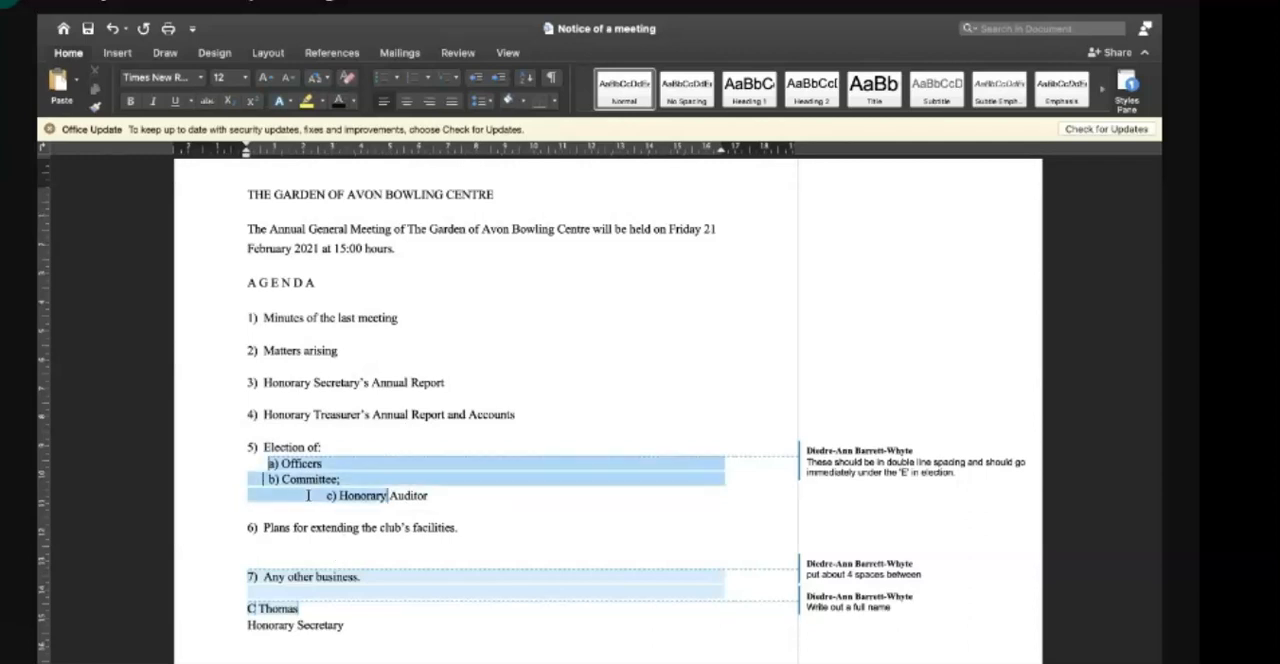
# - Remove the leading spaces before "c) Honorary Auditor" so that it lines up under "b) Committee;"
pyautogui.press('BackSpace')
pyautogui.press('BackSpace')
pyautogui.press('BackSpace')
pyautogui.press('BackSpace')
pyautogui.press('BackSpace')
pyautogui.press('BackSpace')
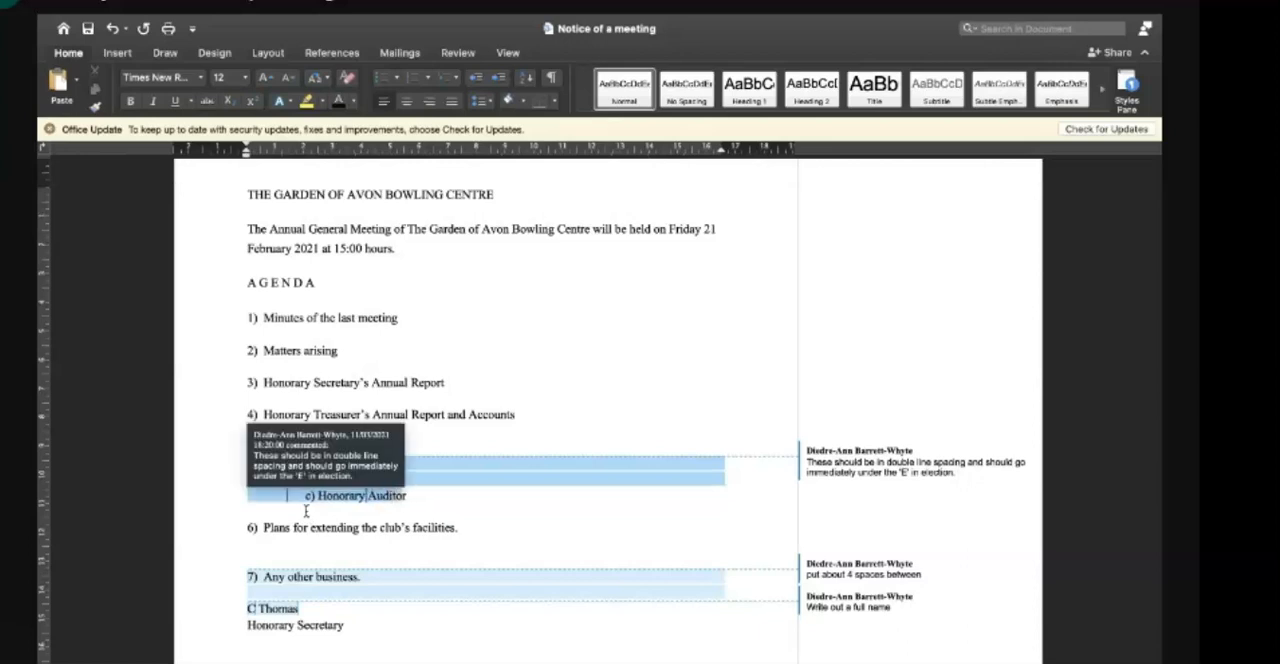
pyautogui.press('BackSpace')
pyautogui.press('BackSpace')
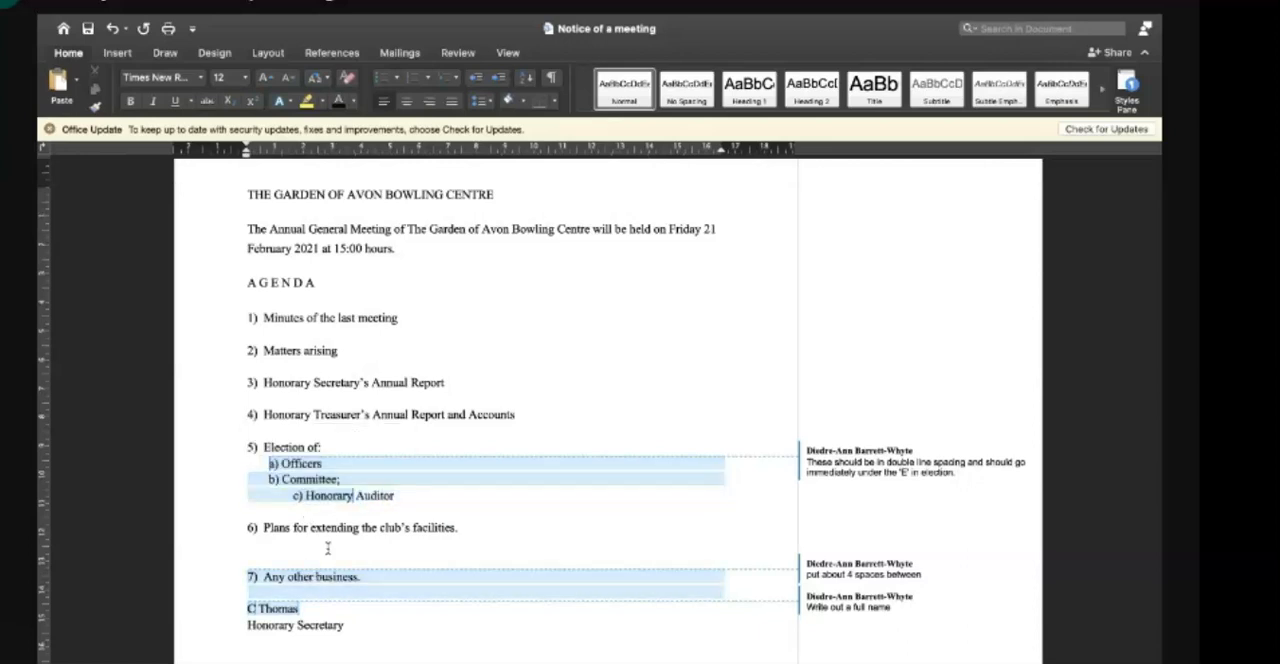
pyautogui.press('BackSpace')
pyautogui.press('BackSpace')
pyautogui.press('BackSpace')
pyautogui.press('BackSpace')
pyautogui.press('BackSpace')
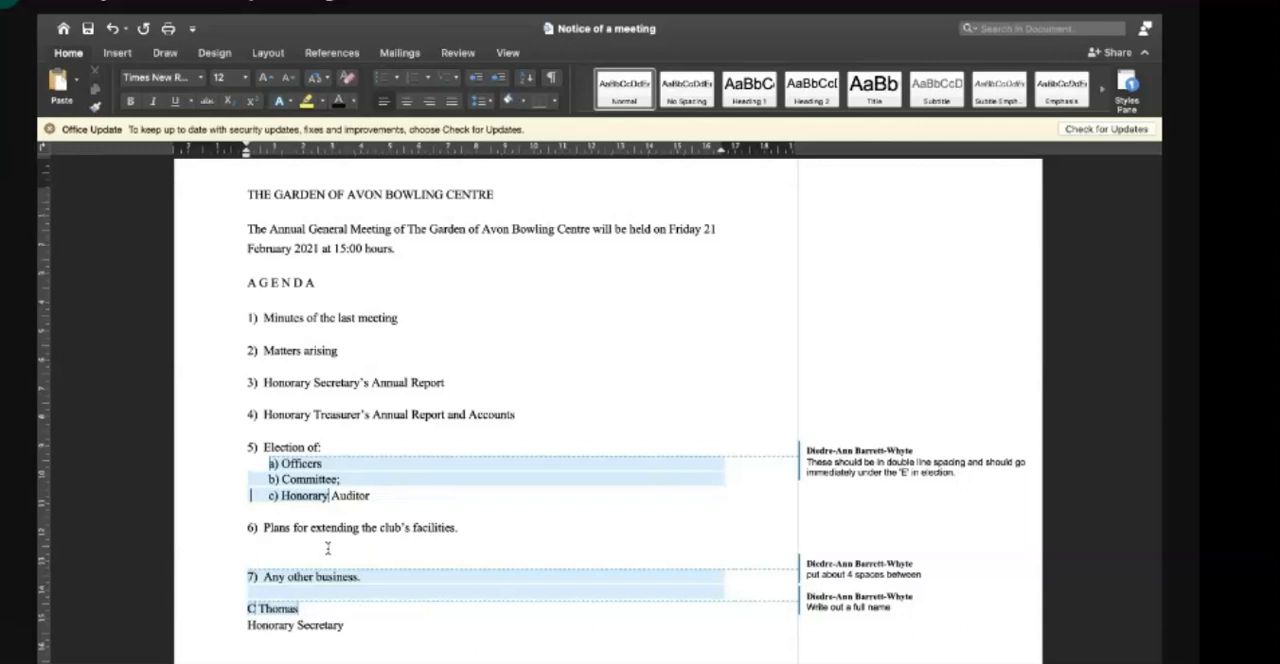
pyautogui.moveTo(267, 436); pyautogui.dragTo(382, 497)
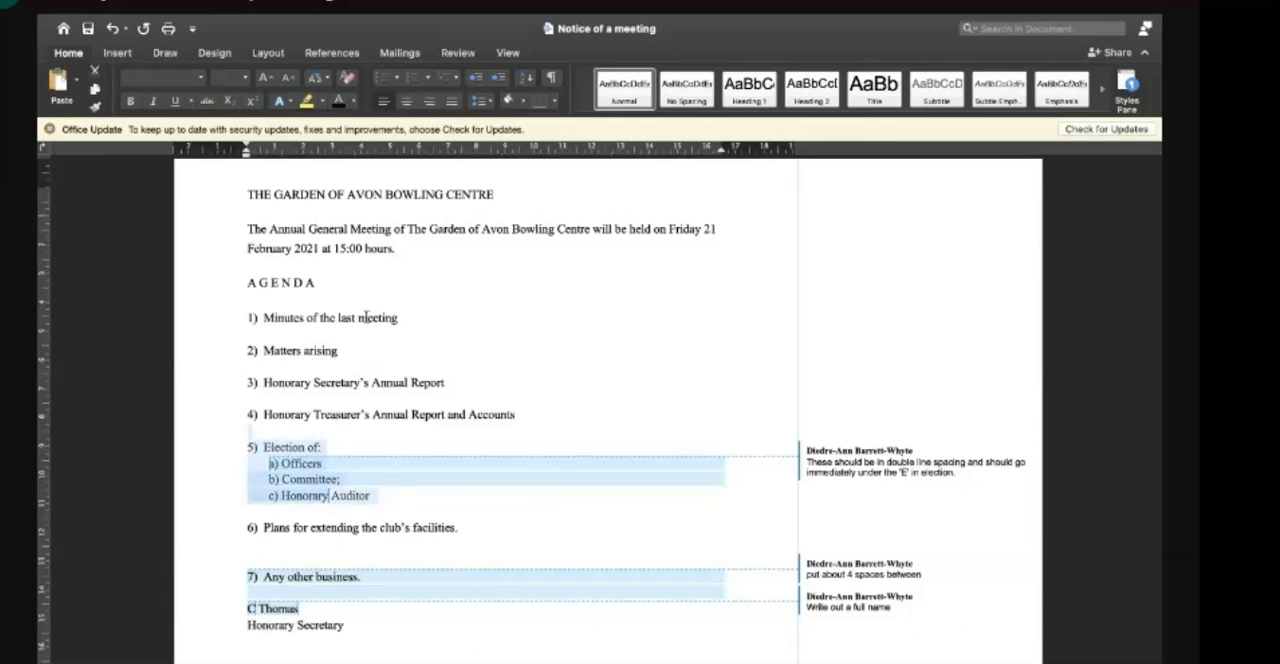
pyautogui.click(489, 101)
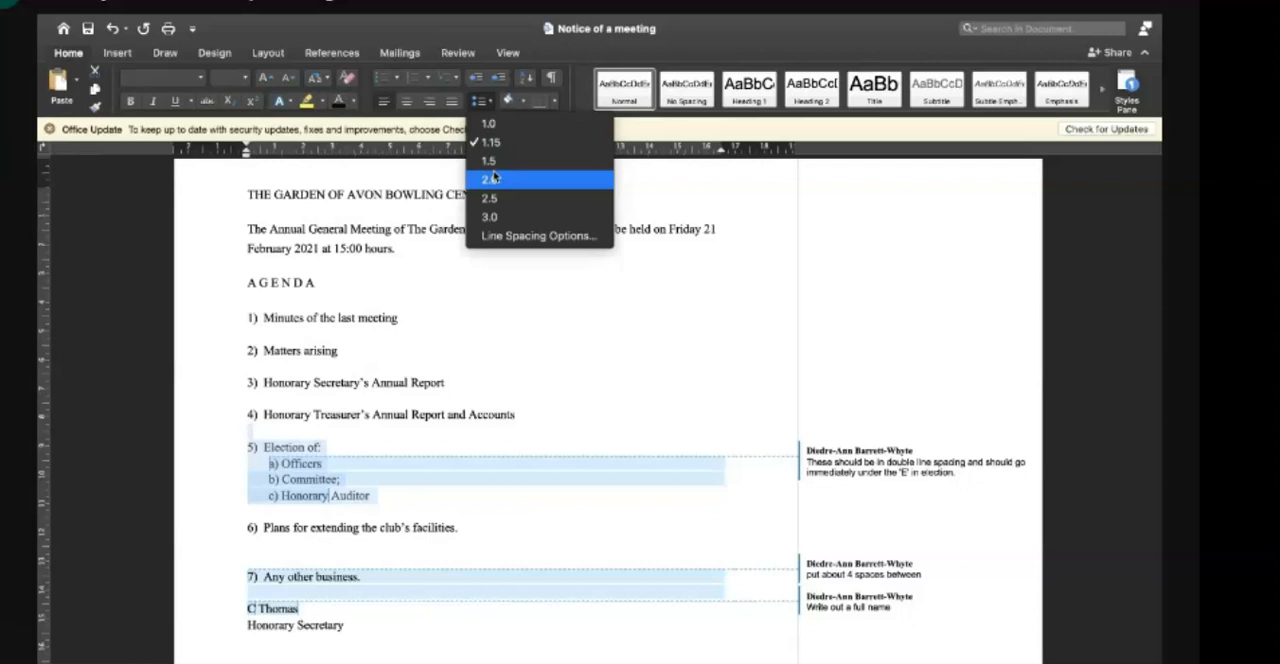
pyautogui.click(450, 508)
pyautogui.click(450, 509)
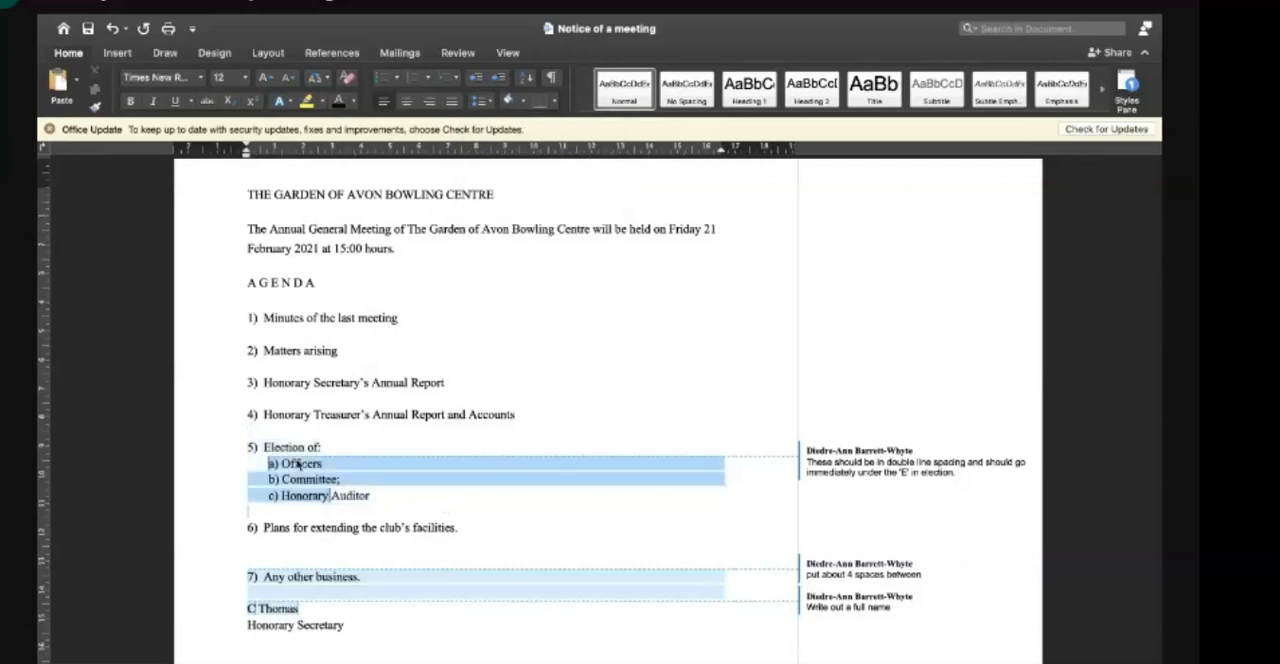
# - Set the line spacing of "Election of:" and its sub-items a) to c) to 2.0
pyautogui.moveTo(265, 448); pyautogui.dragTo(369, 496)
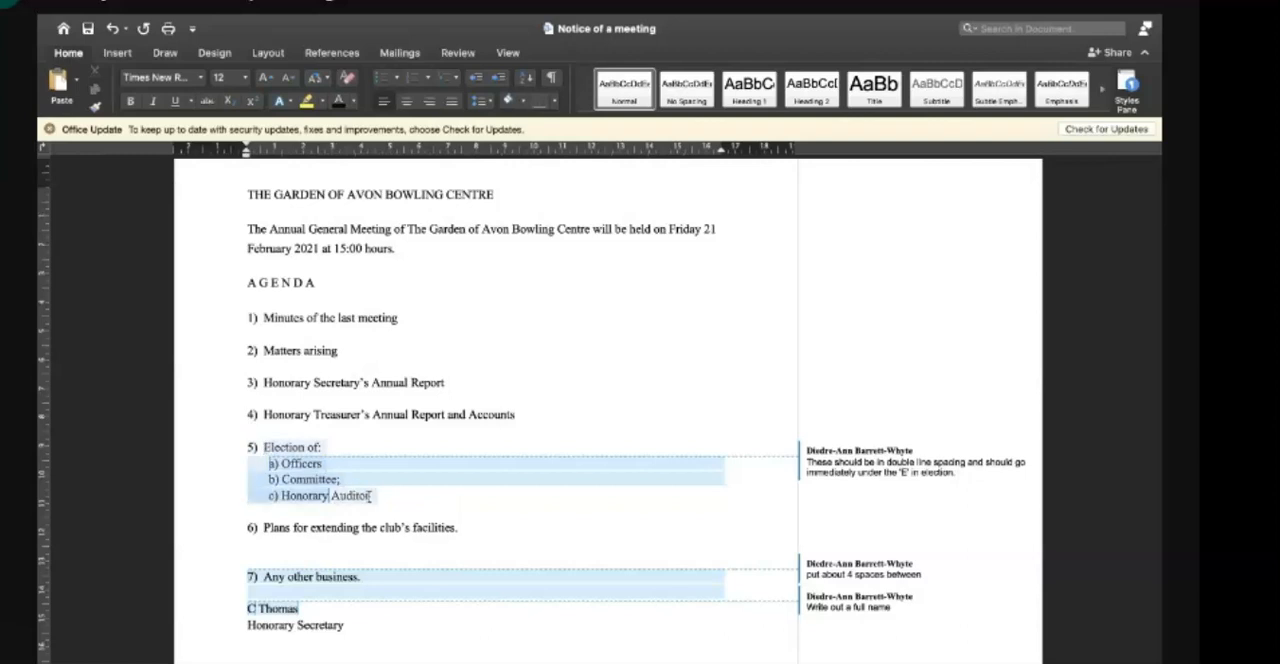
pyautogui.click(481, 101)
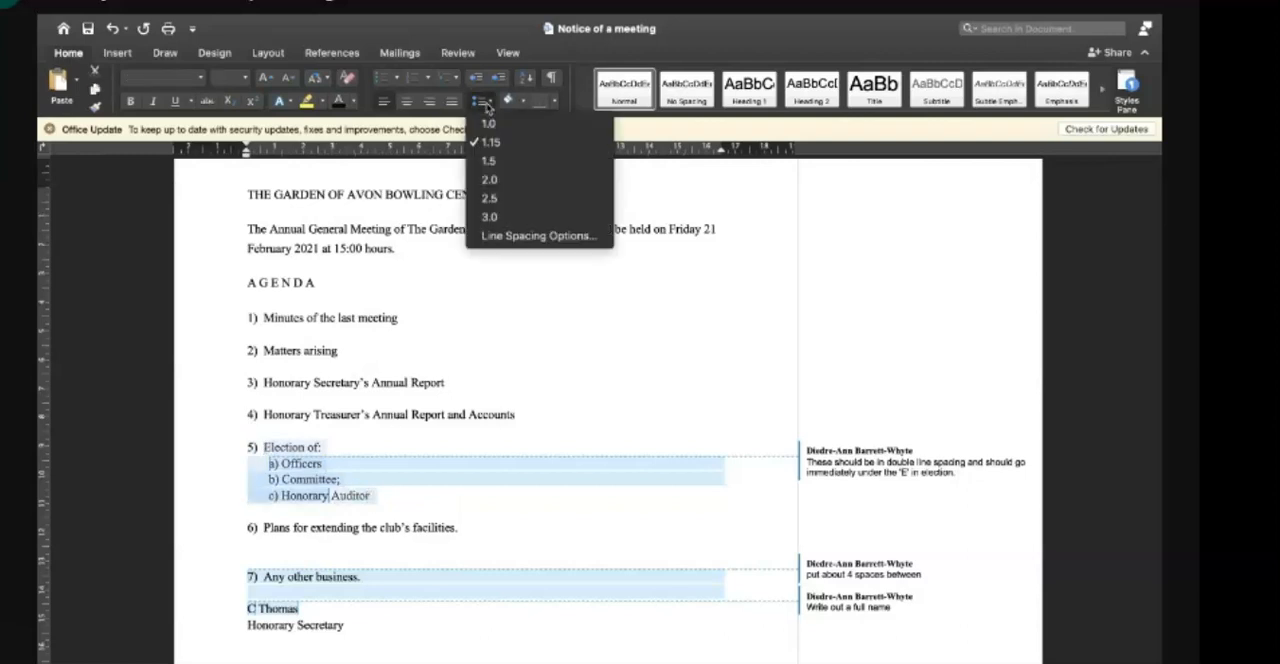
pyautogui.click(490, 180)
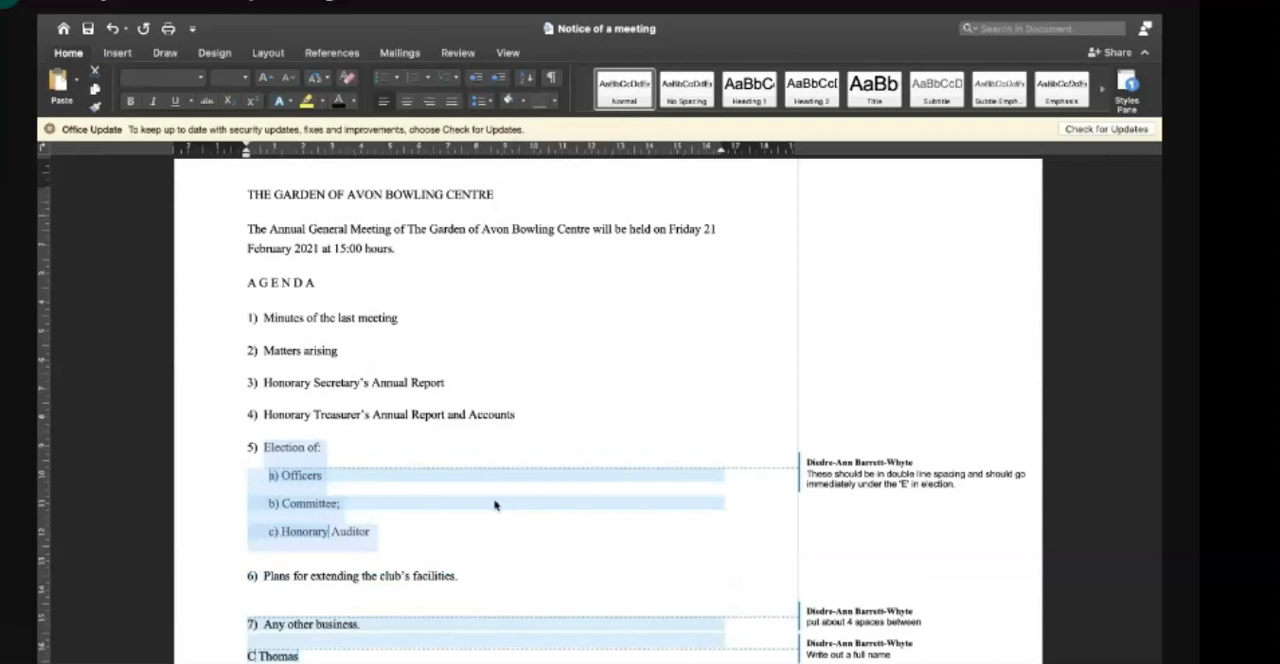
# - Delete the extra blank lines above "6) Plans for extending the club's facilities." and above "7) Any other business."
pyautogui.click(494, 533)
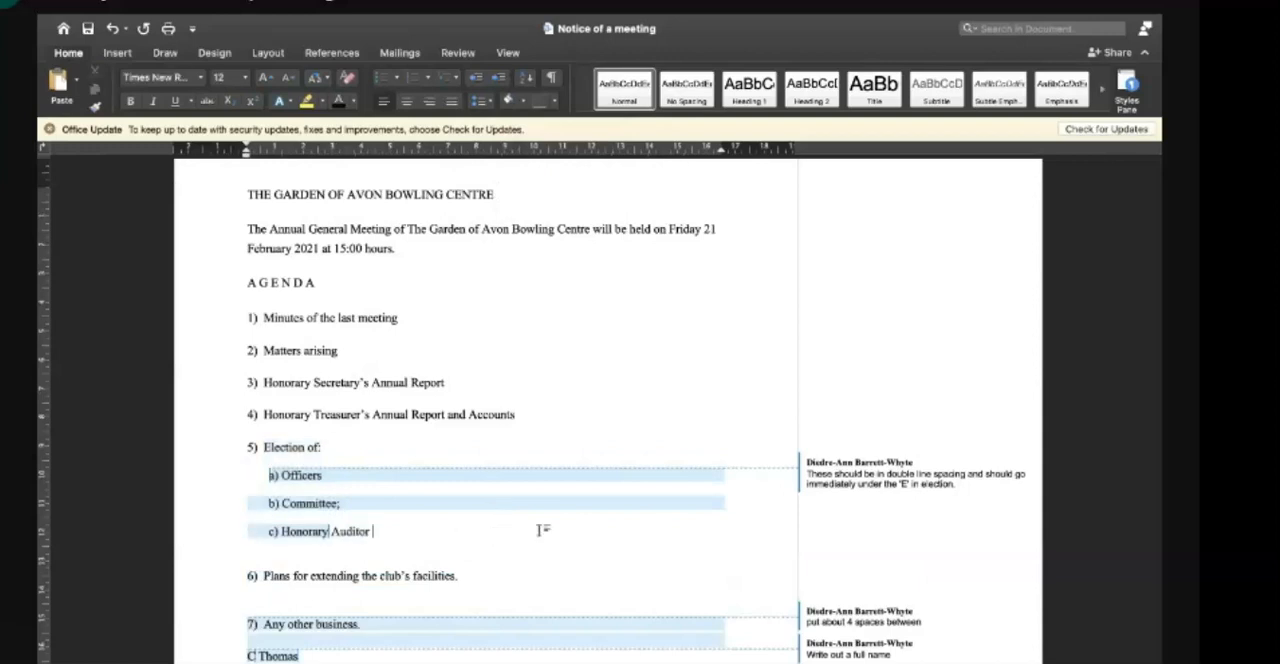
pyautogui.scroll(-3, 655, 534)
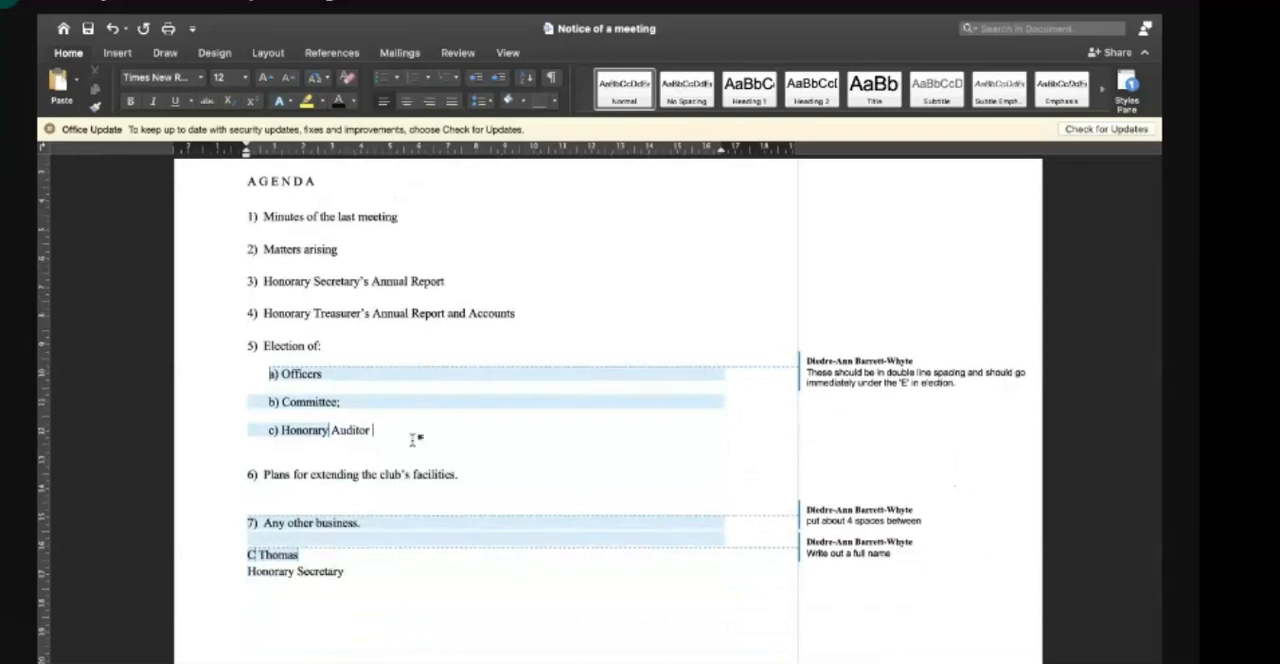
pyautogui.scroll(-1, 472, 486)
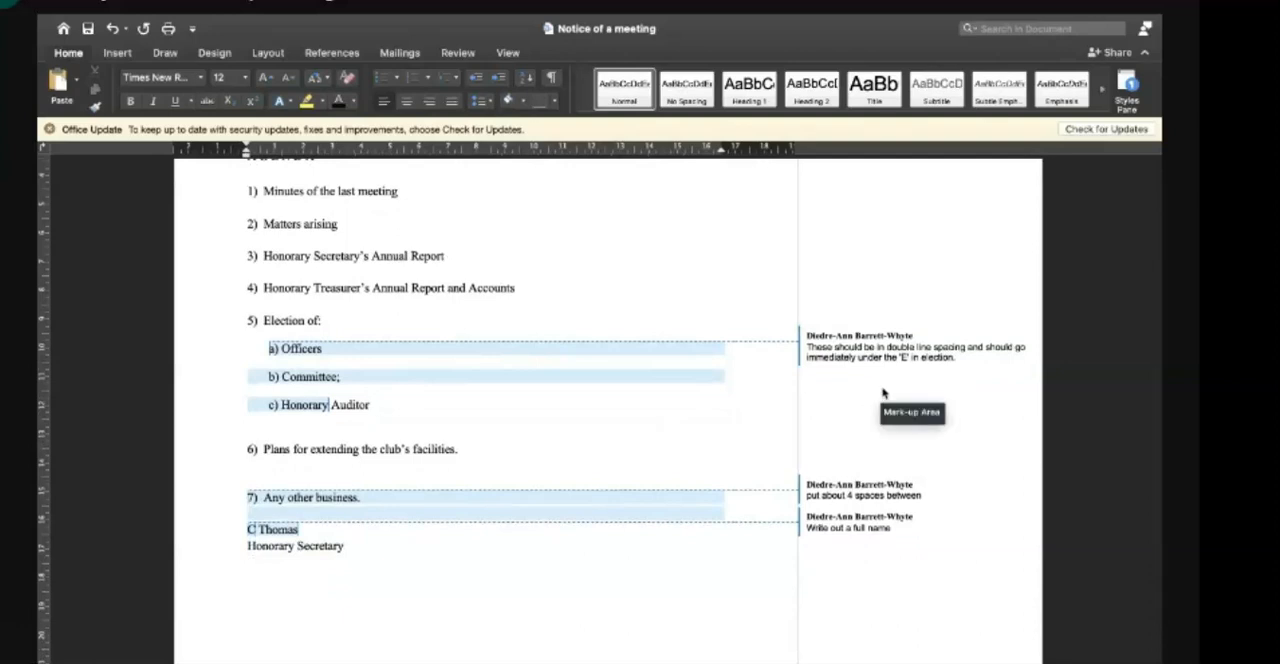
pyautogui.click(382, 404)
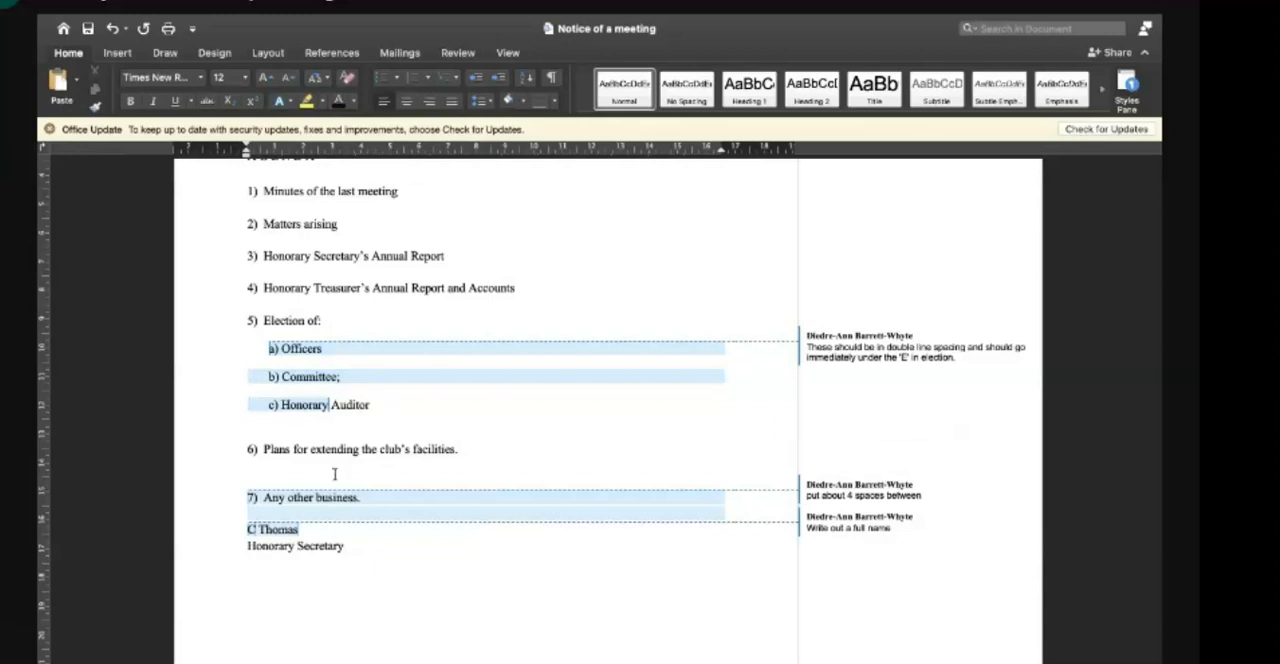
pyautogui.click(327, 479)
pyautogui.press('BackSpace')
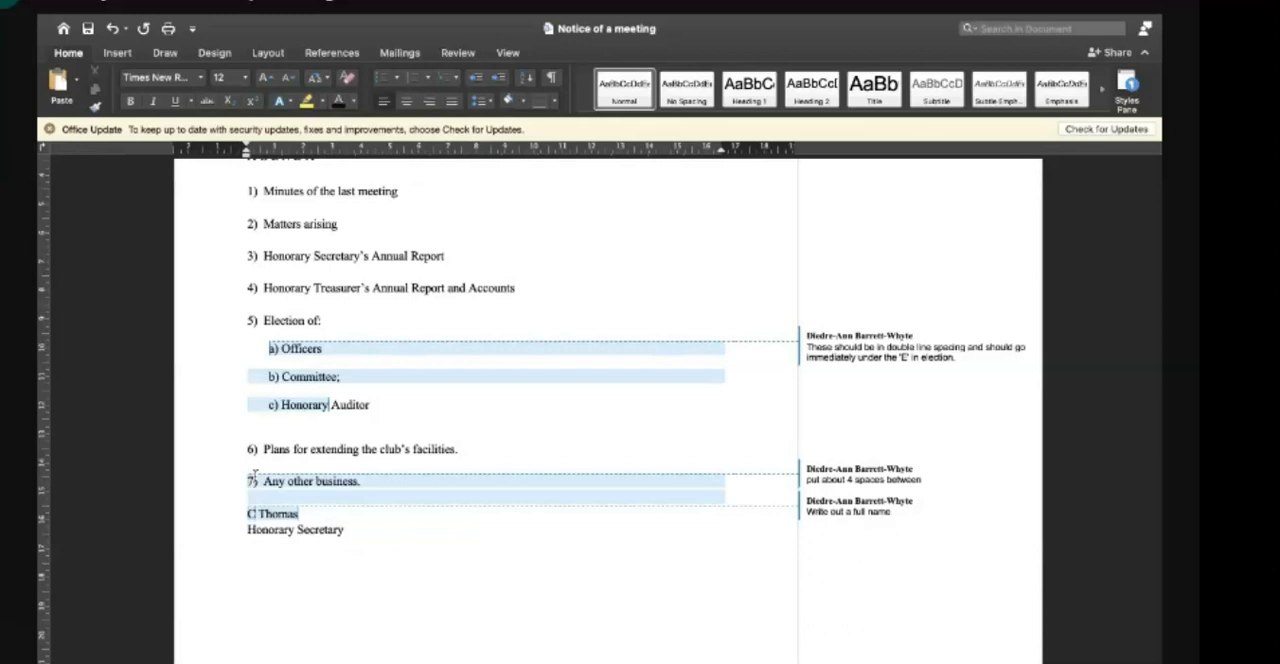
pyautogui.click(272, 436)
pyautogui.press('BackSpace')
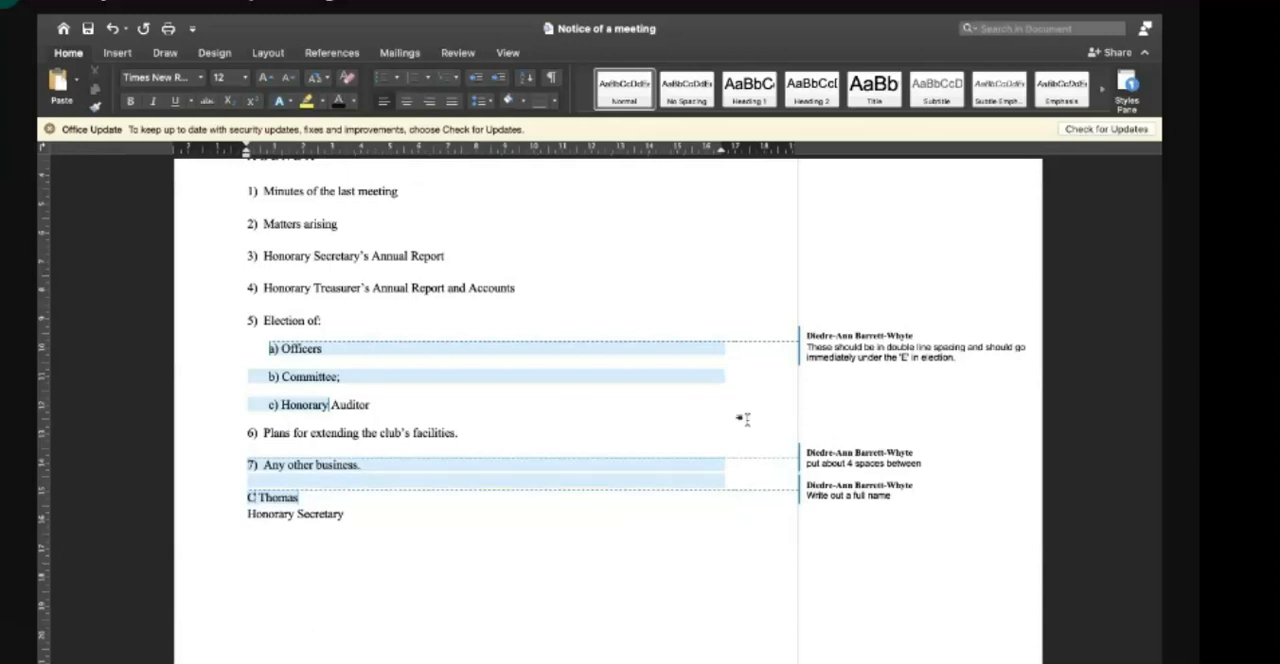
# - Add three more blank lines between "7) Any other business." and the signatory's name, making four in all
pyautogui.scroll(1, 743, 419)
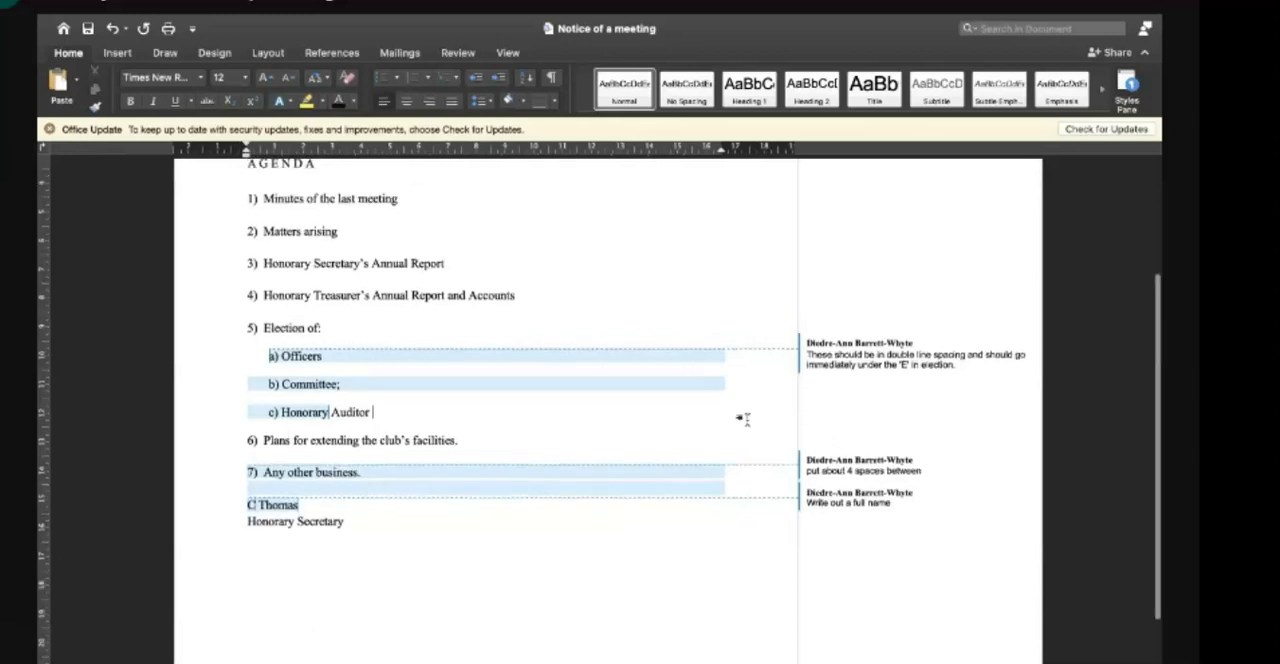
pyautogui.click(746, 483)
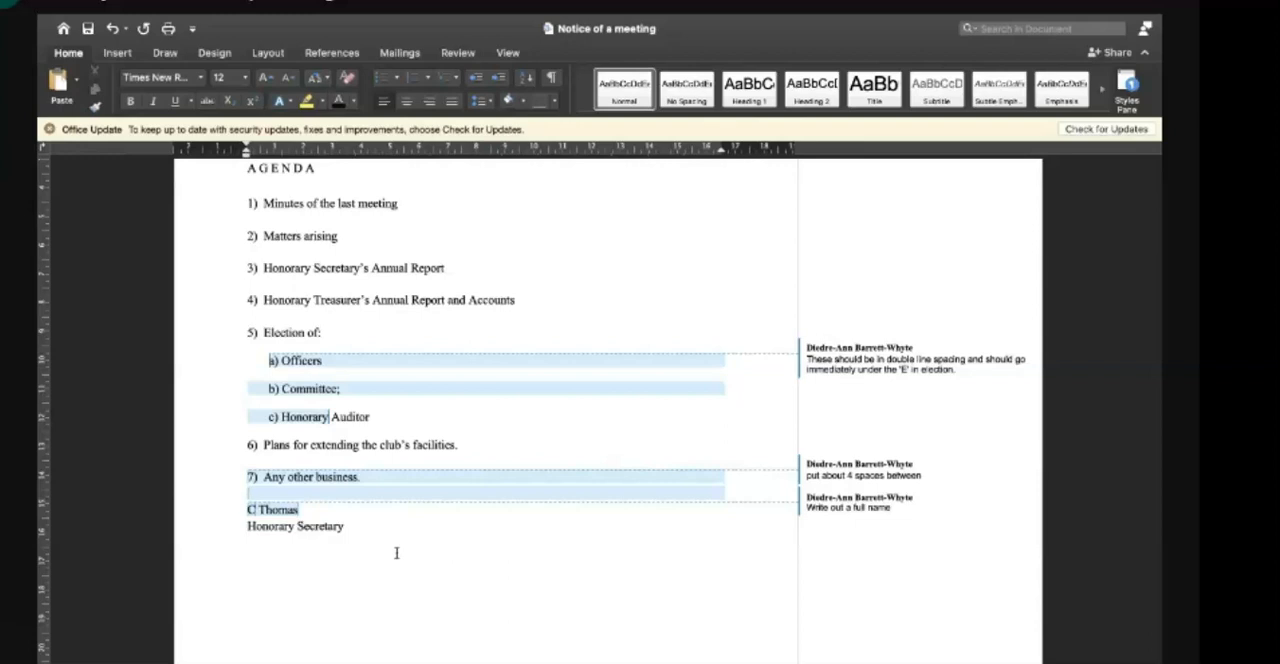
pyautogui.press('Return')
pyautogui.press('Return')
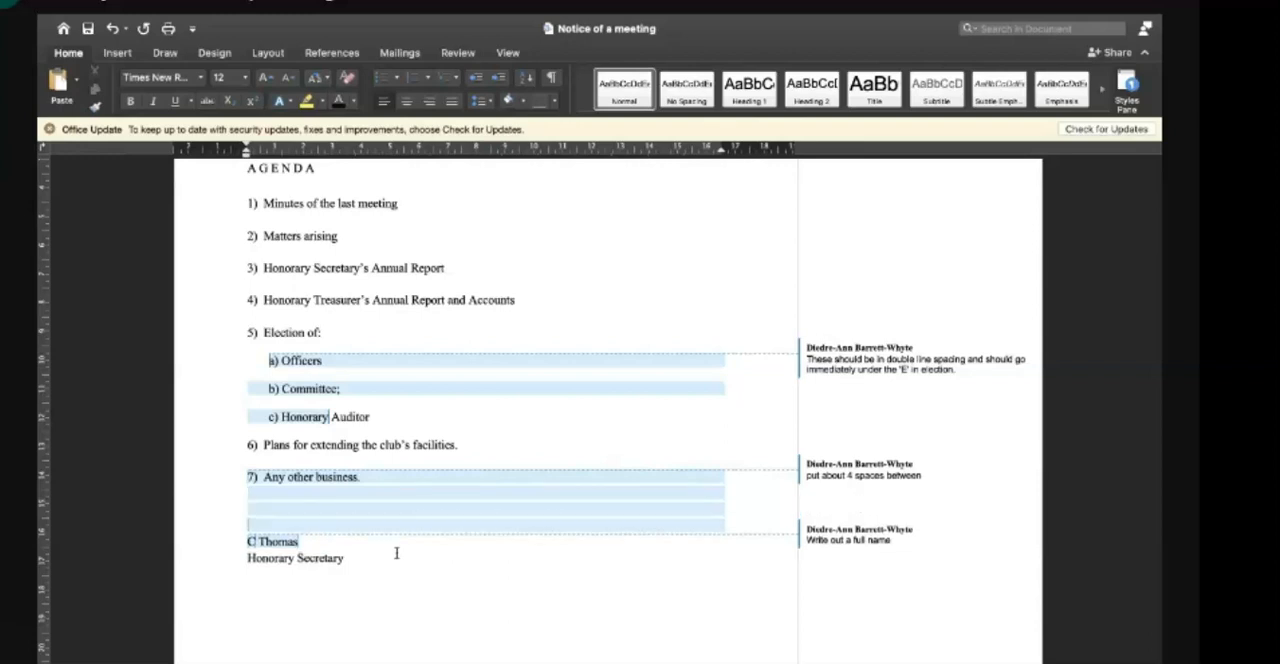
pyautogui.press('Return')
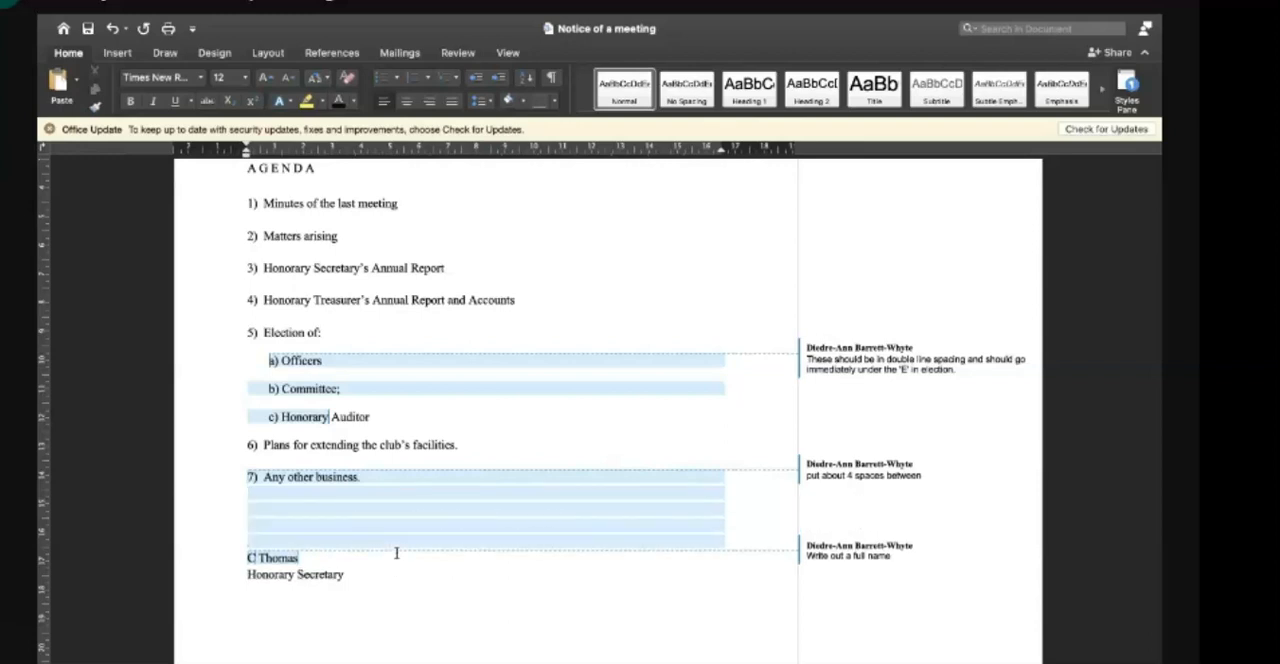
# - Replace the abbreviated name above "Honorary Secretary" with the signatory's full name, without duplicated letters
pyautogui.click(459, 573)
pyautogui.click(257, 557)
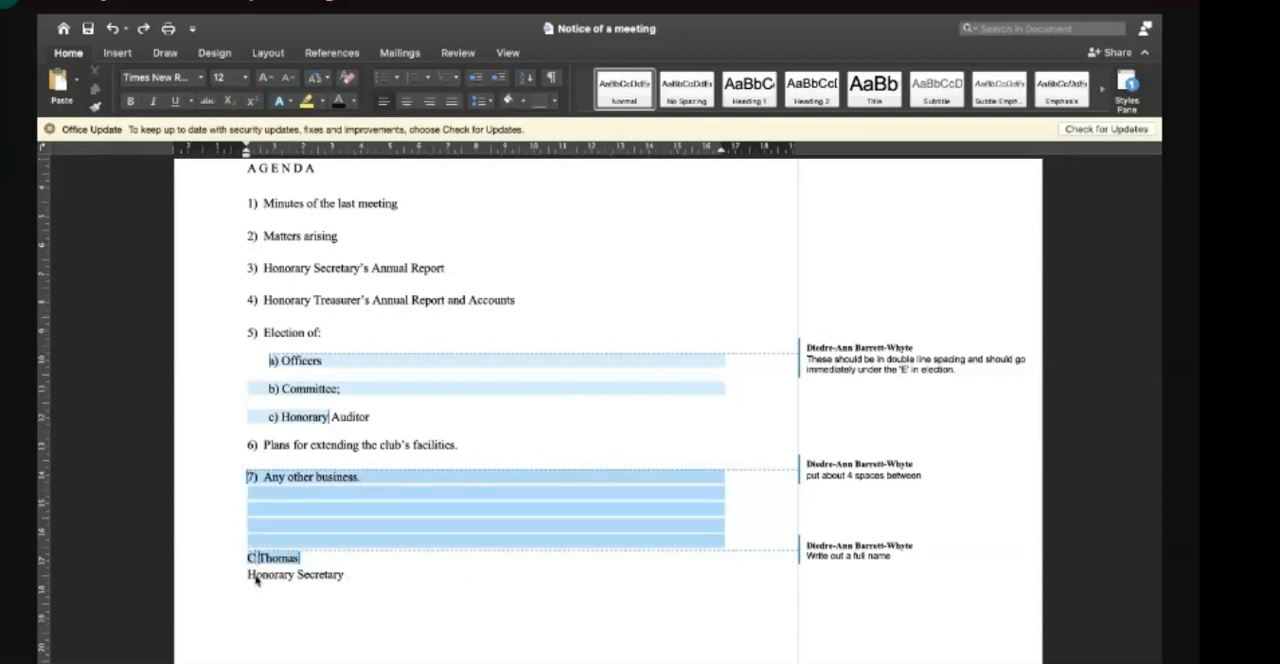
pyautogui.write('a')
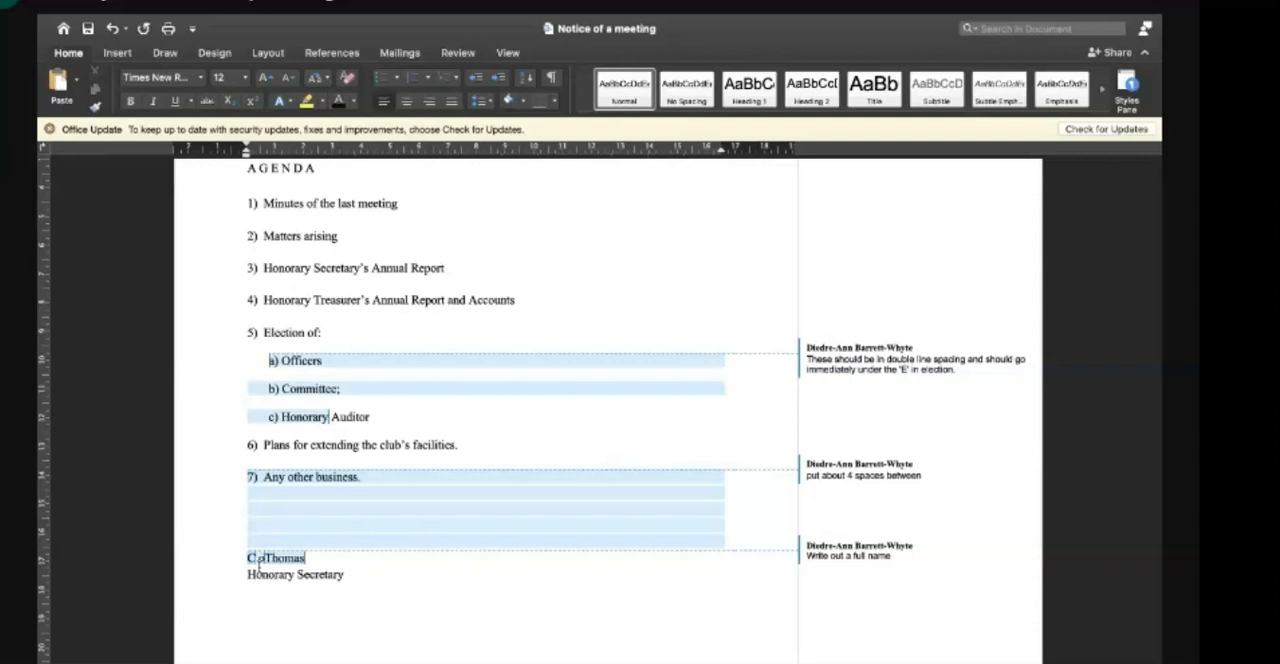
pyautogui.press('BackSpace')
pyautogui.press('BackSpace')
pyautogui.write('ourtney')
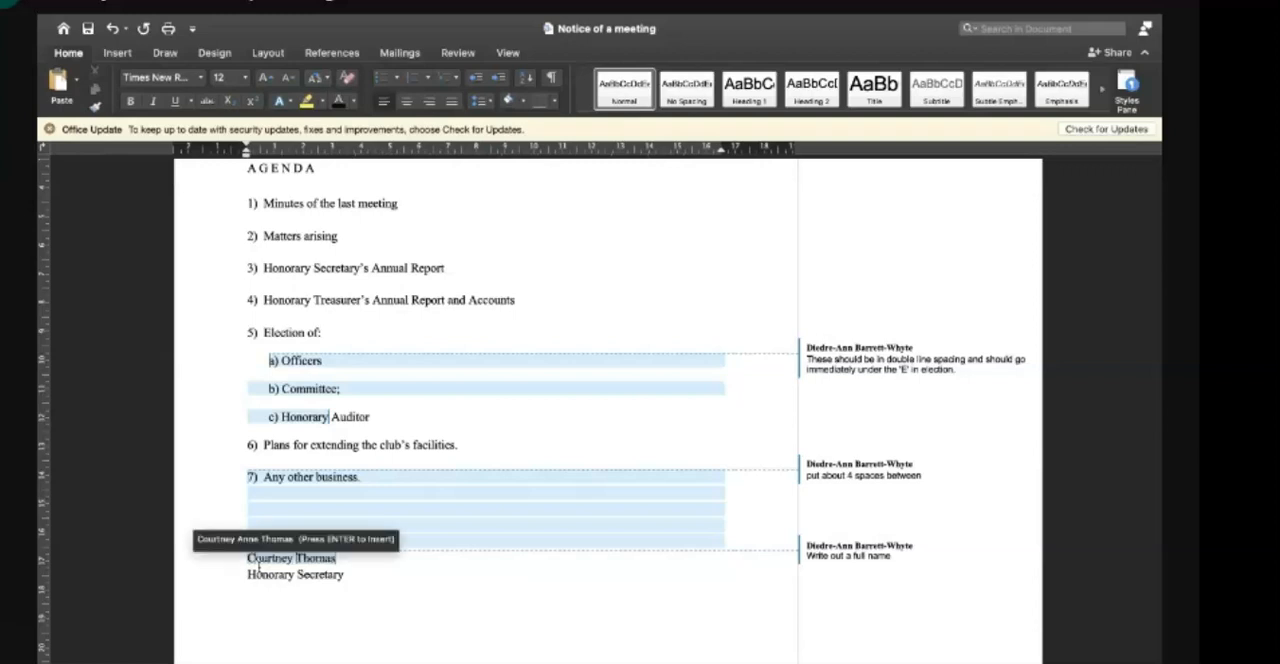
pyautogui.press('Return')
pyautogui.click(409, 561)
pyautogui.press('BackSpace')
pyautogui.press('BackSpace')
pyautogui.press('BackSpace')
pyautogui.press('BackSpace')
pyautogui.press('BackSpace')
pyautogui.press('BackSpace')
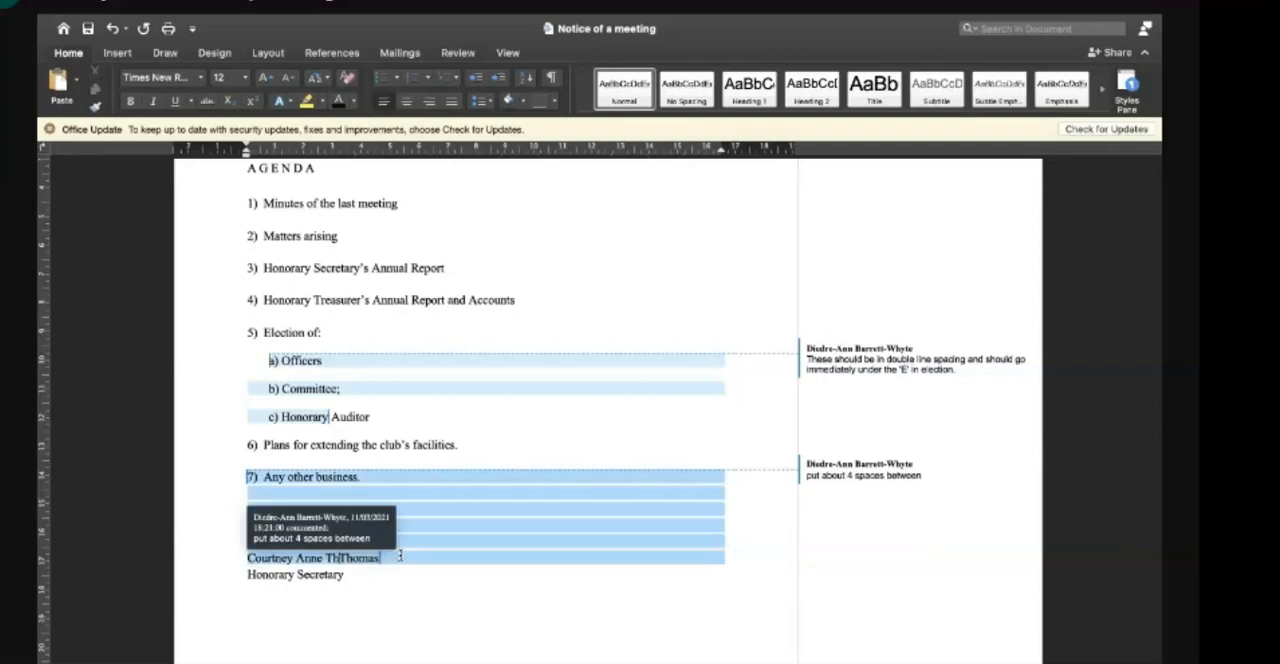
pyautogui.click(434, 609)
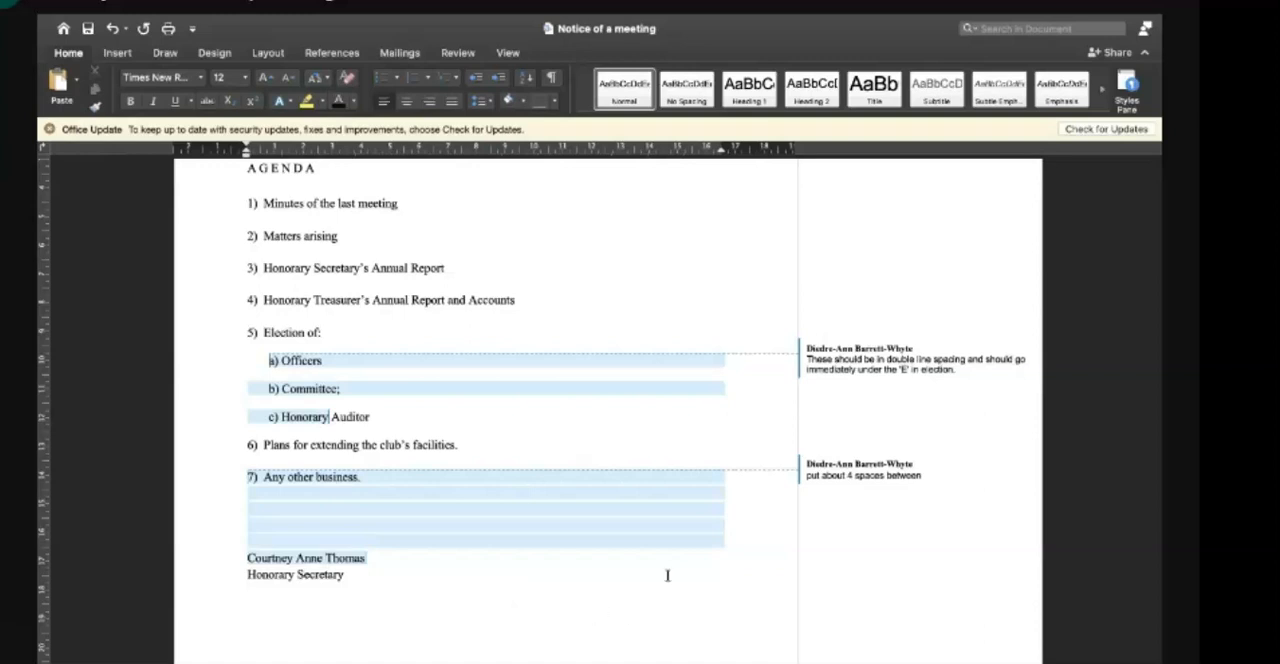
# - Remove the teacher's double line spacing comment from the Election sub-items with Reject and Move to Next
pyautogui.click(937, 348)
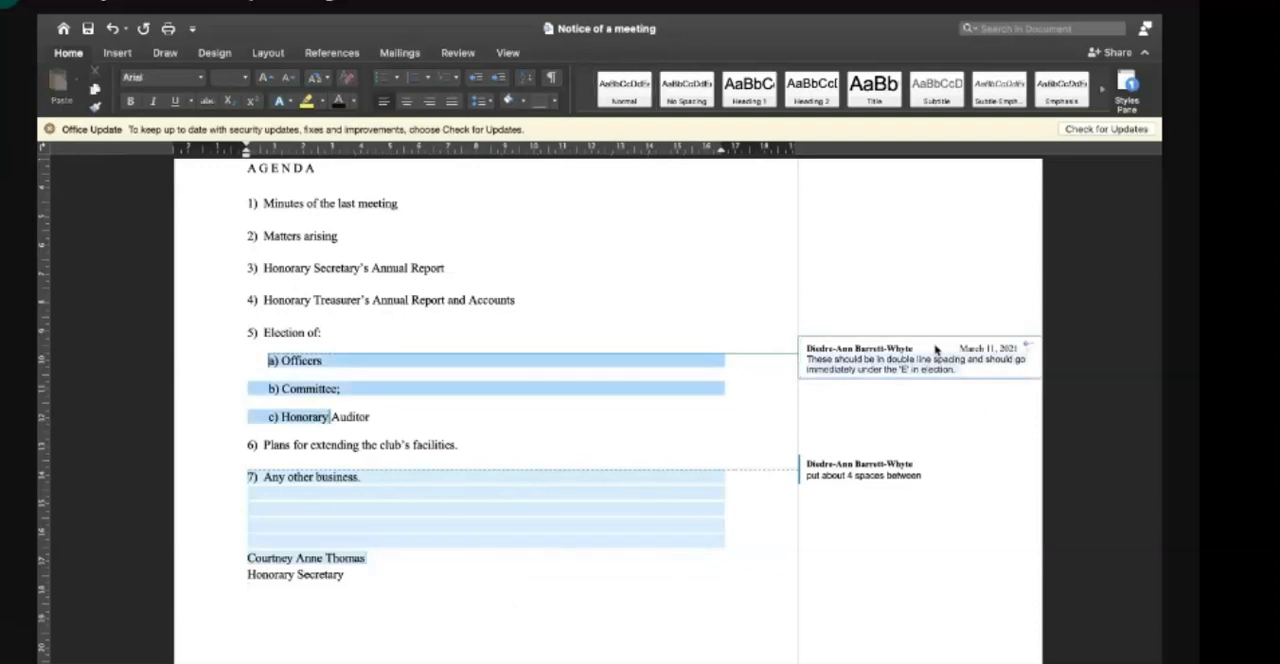
pyautogui.click(770, 422)
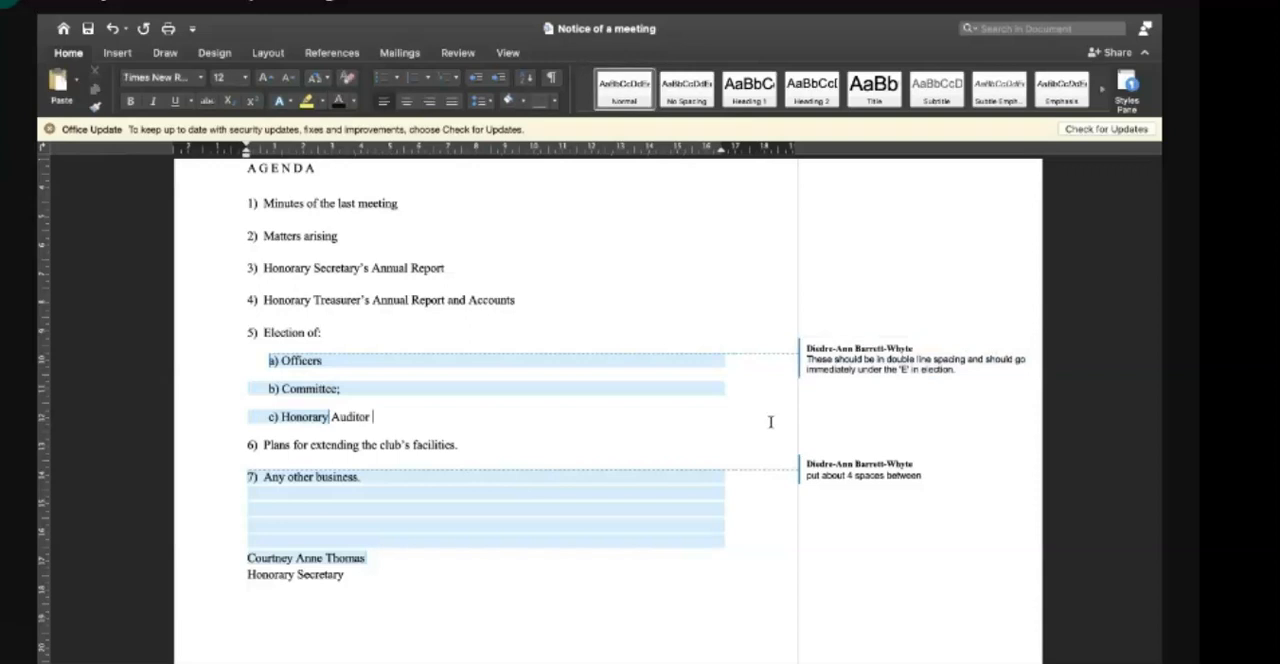
pyautogui.click(463, 52)
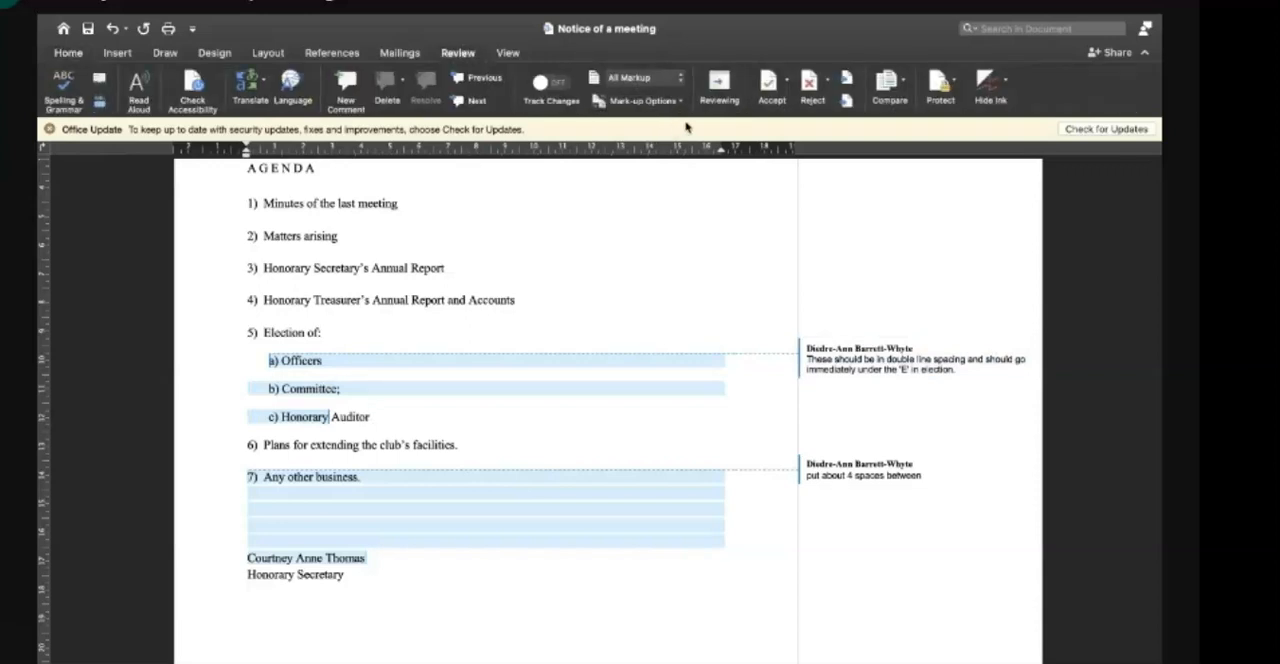
pyautogui.click(910, 346)
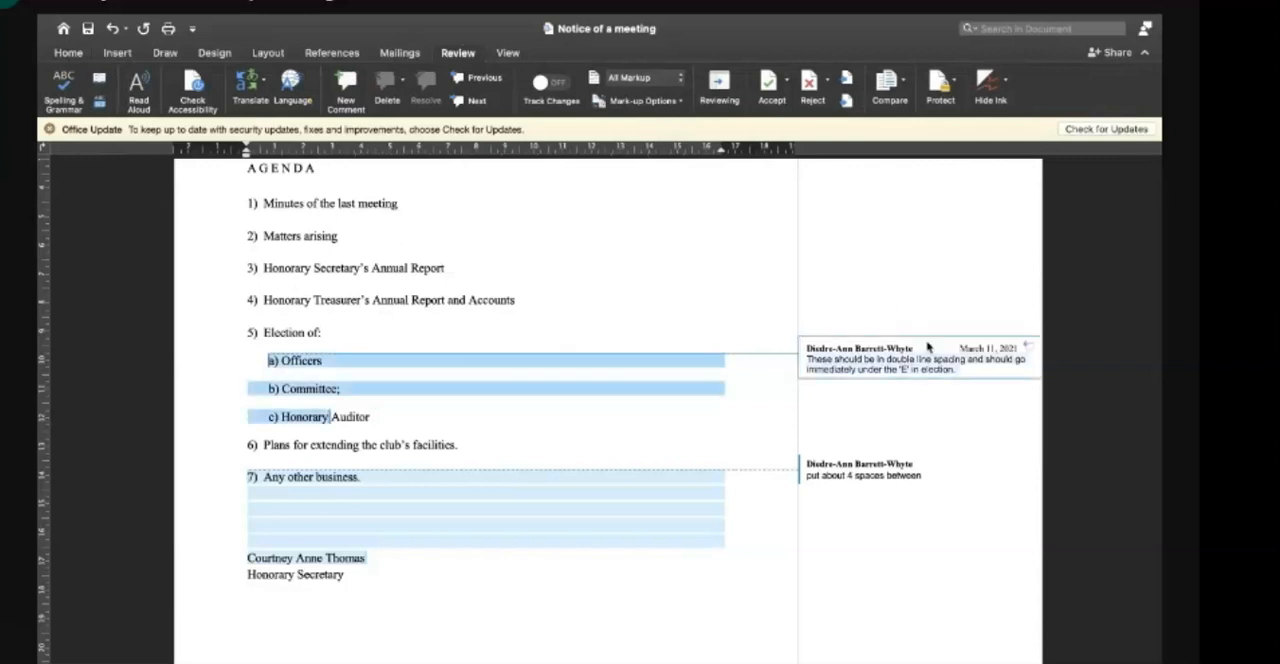
pyautogui.click(921, 360)
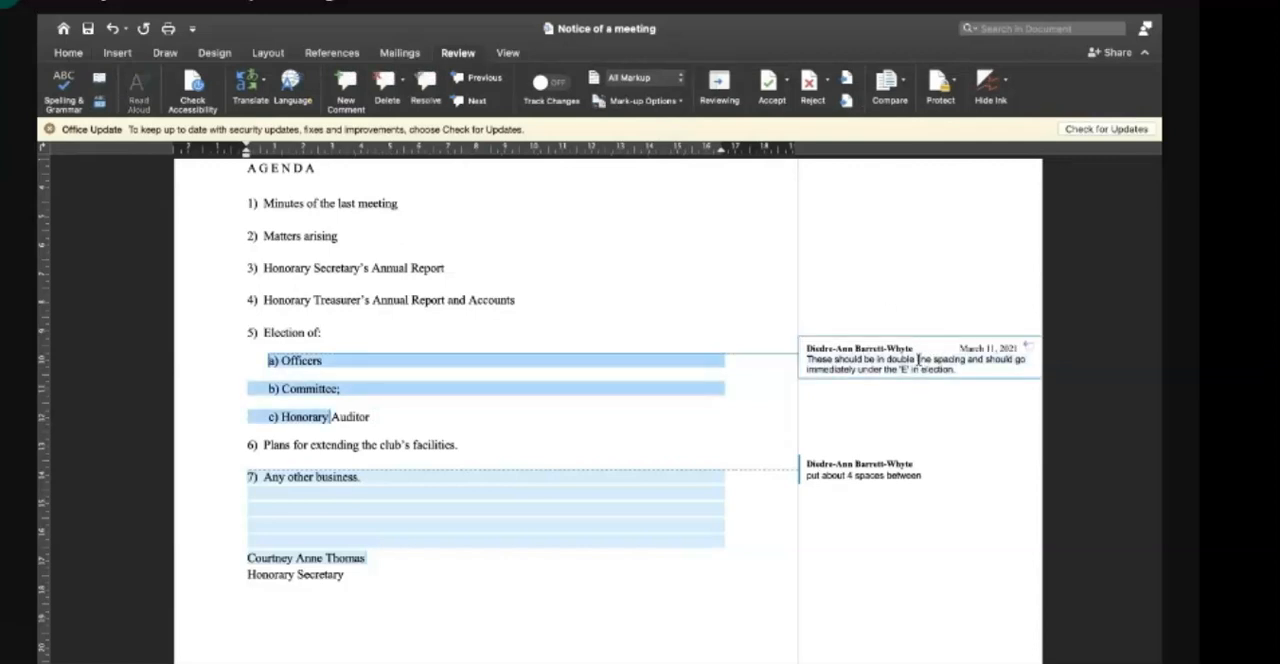
pyautogui.click(828, 82)
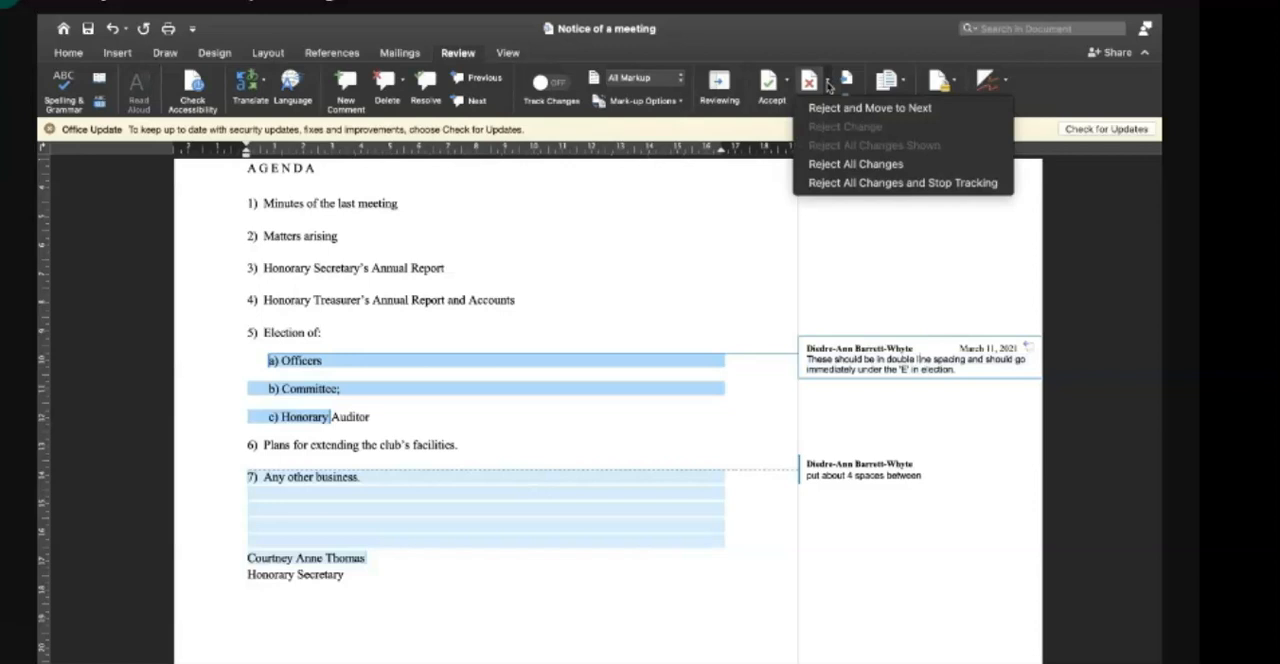
pyautogui.click(837, 109)
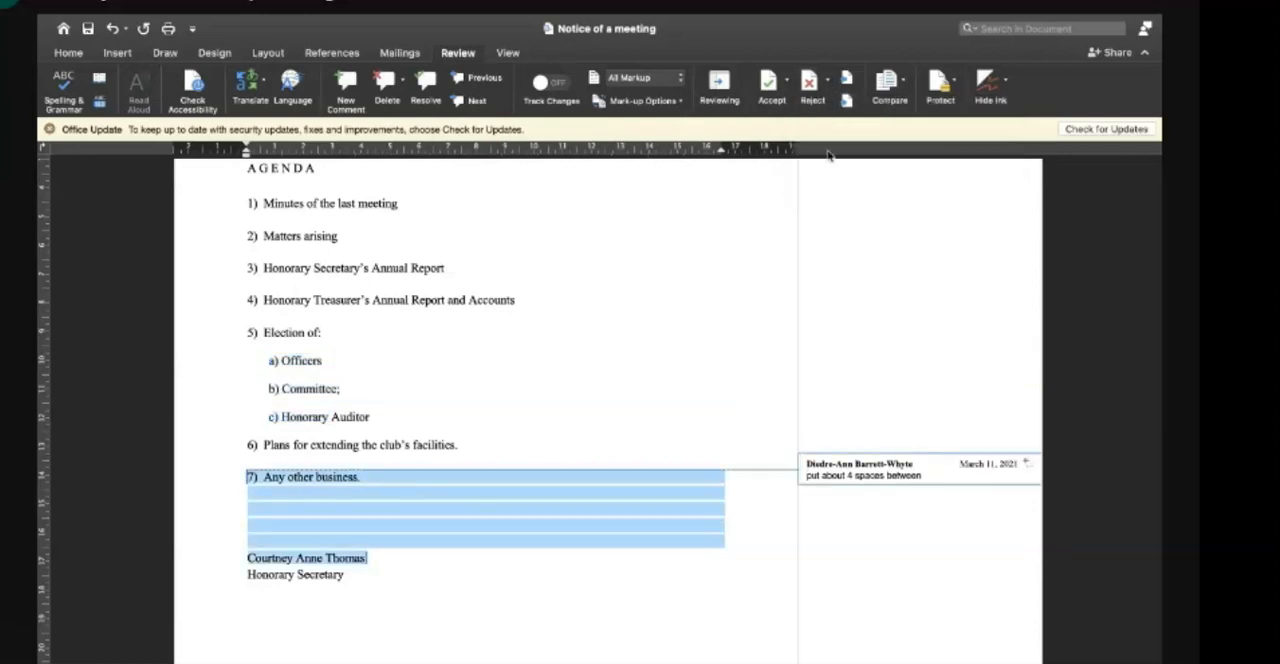
# - Reject the remaining comment, "put about 4 spaces between", to clear it from the document
pyautogui.scroll(-1, 782, 316)
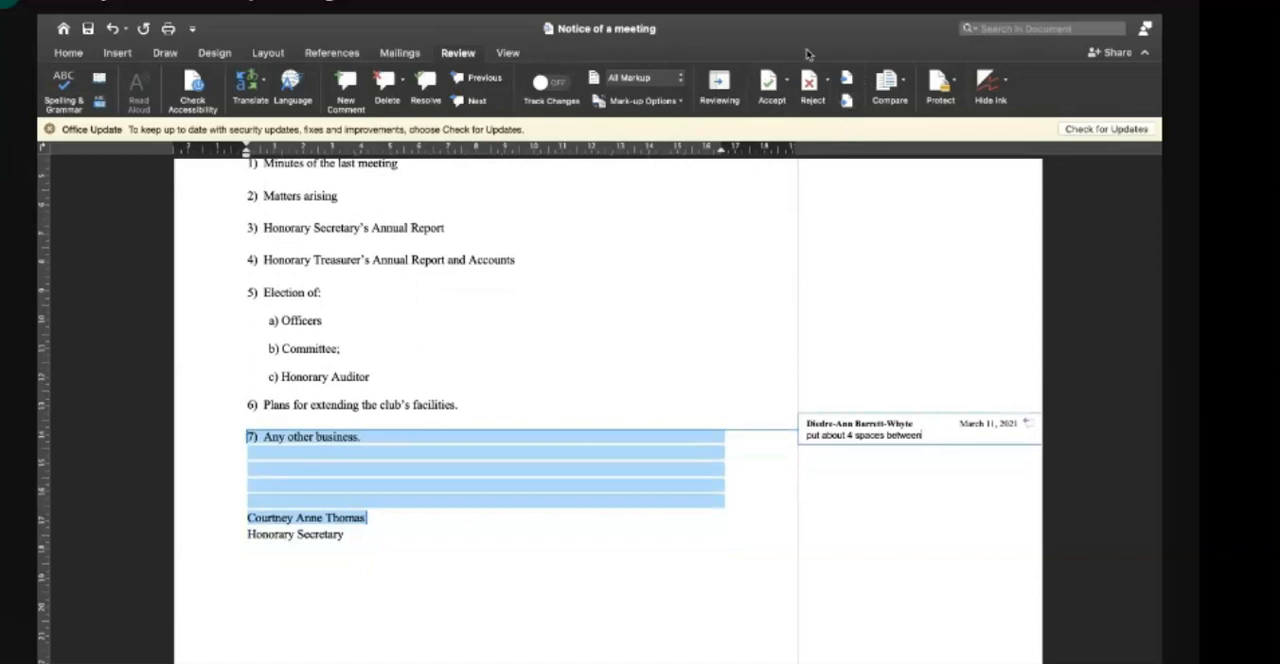
pyautogui.click(810, 82)
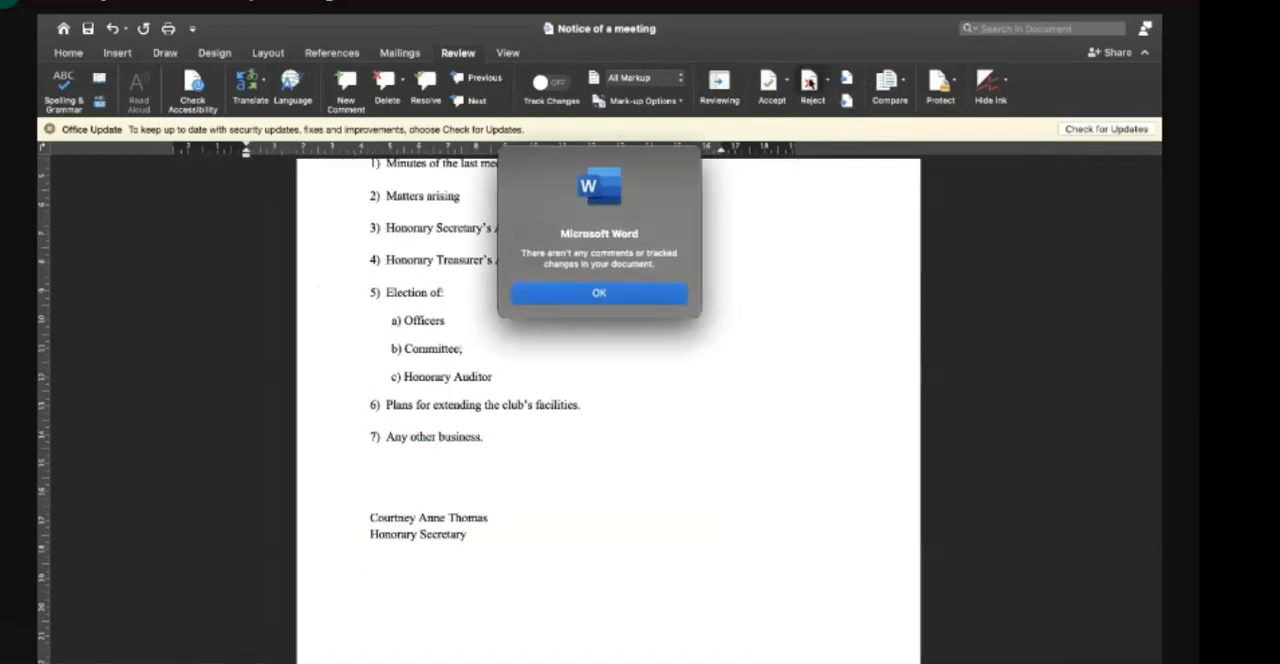
pyautogui.click(646, 291)
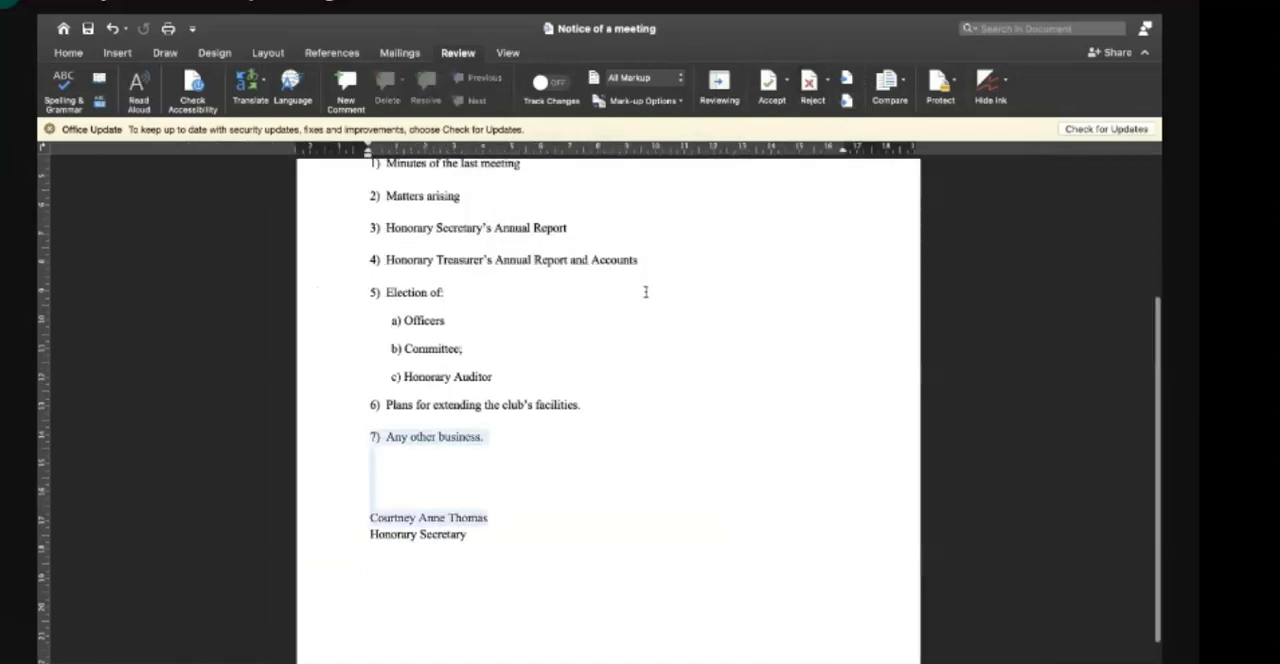
# - Look over the corrected notice from the heading through the agenda items to the signature block
pyautogui.scroll(2, 646, 291)
pyautogui.scroll(1, 646, 291)
pyautogui.click(551, 577)
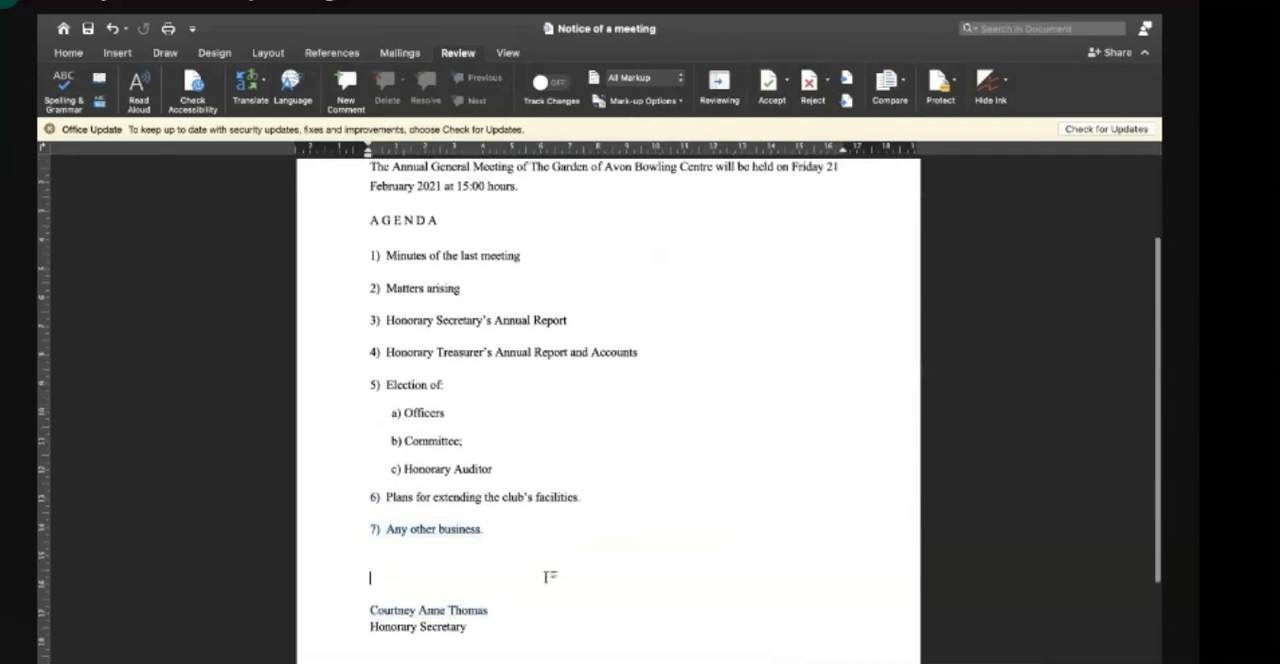
pyautogui.scroll(4, 578, 505)
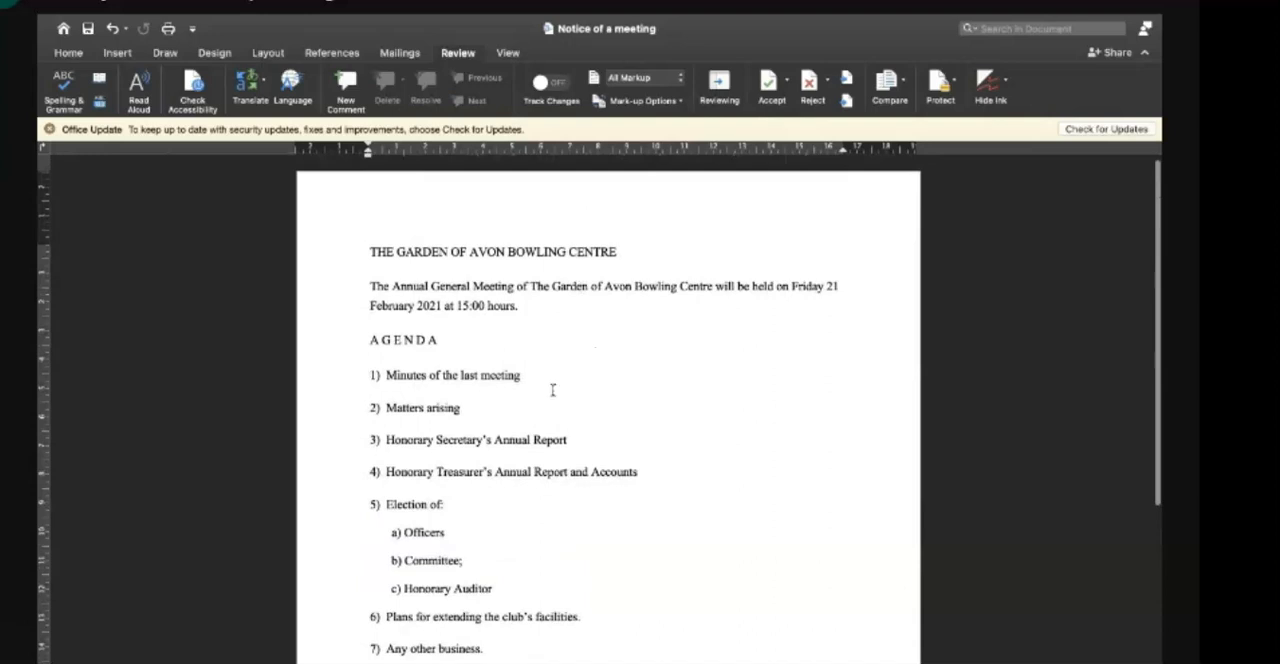
pyautogui.scroll(-1, 547, 437)
pyautogui.scroll(-6, 547, 437)
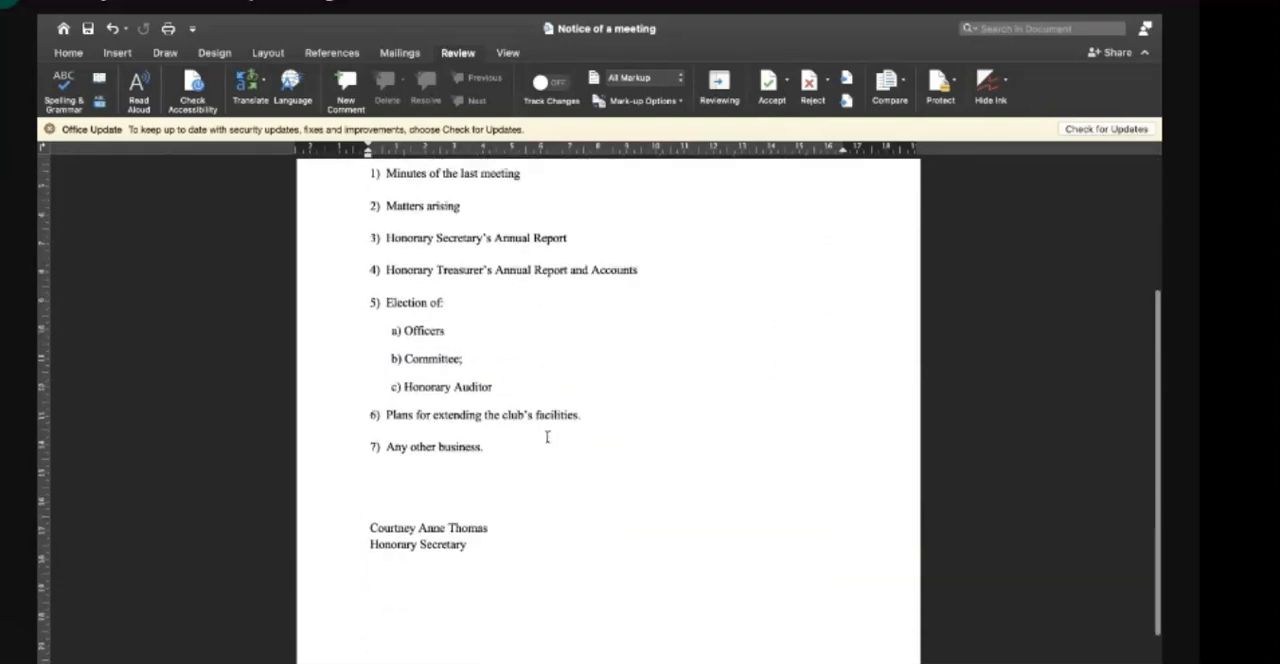
pyautogui.scroll(4, 547, 437)
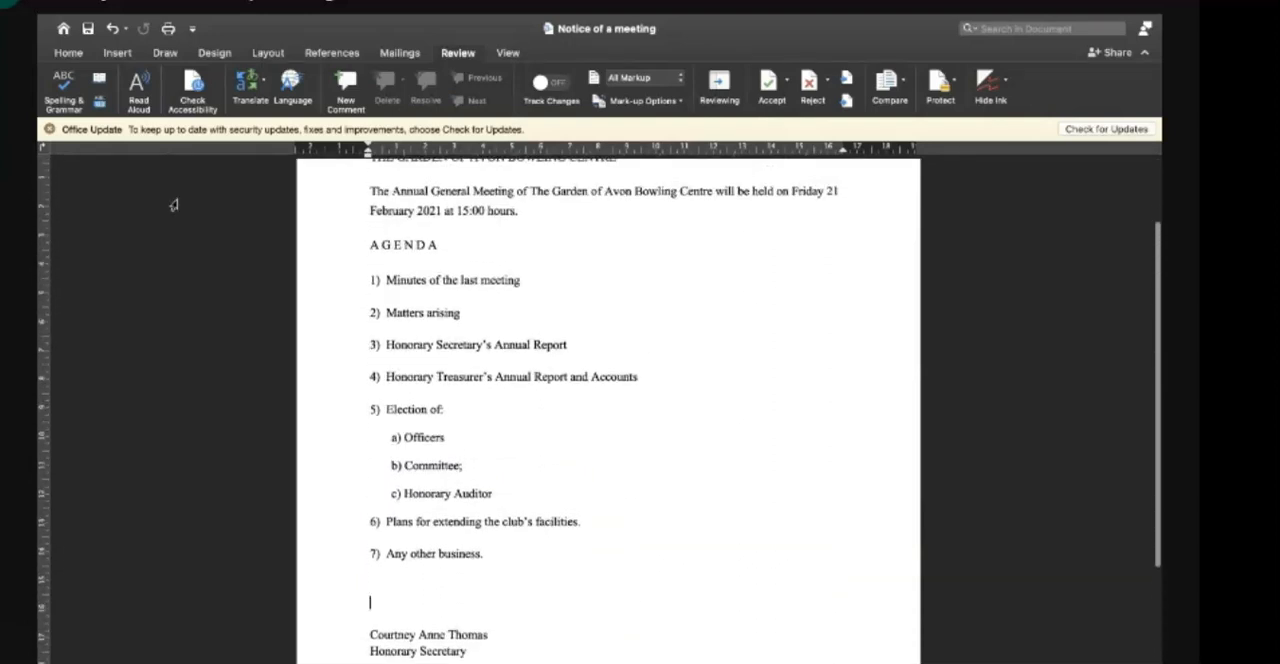
# - Switch to Google Chrome and open Notice of a meeting.docx from the Notice and Agenda assignment in Google Docs
pyautogui.moveTo(88, 48)
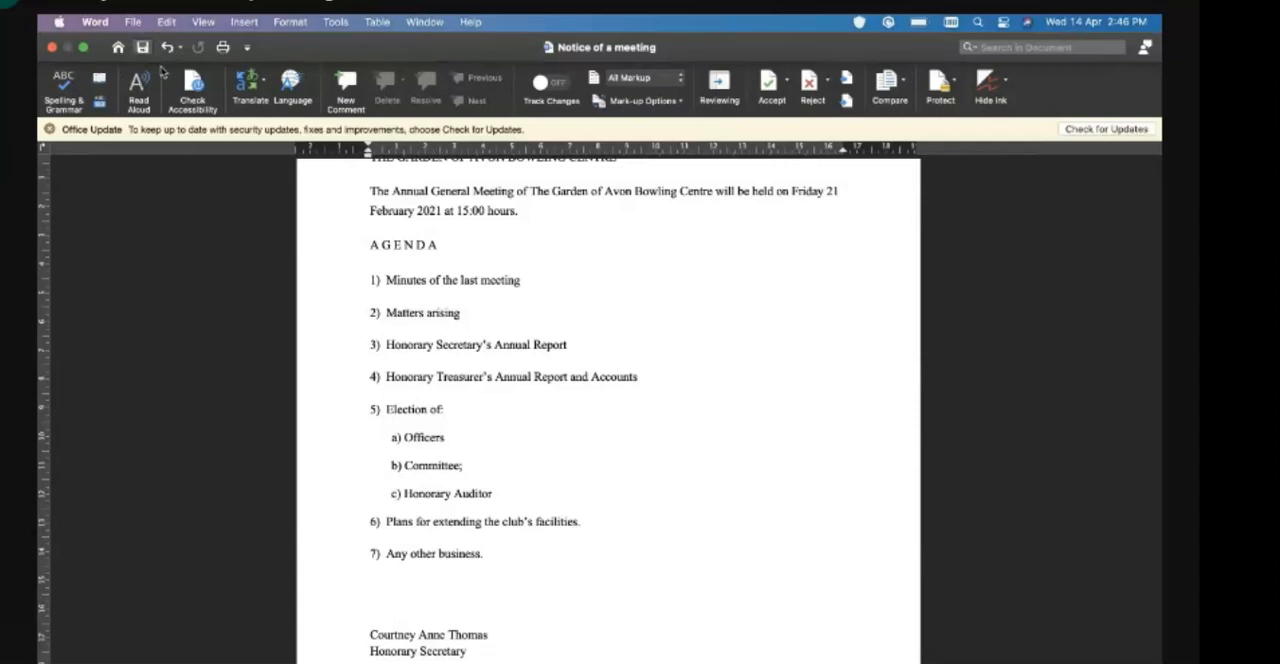
pyautogui.hscroll(-5, 384, 223)
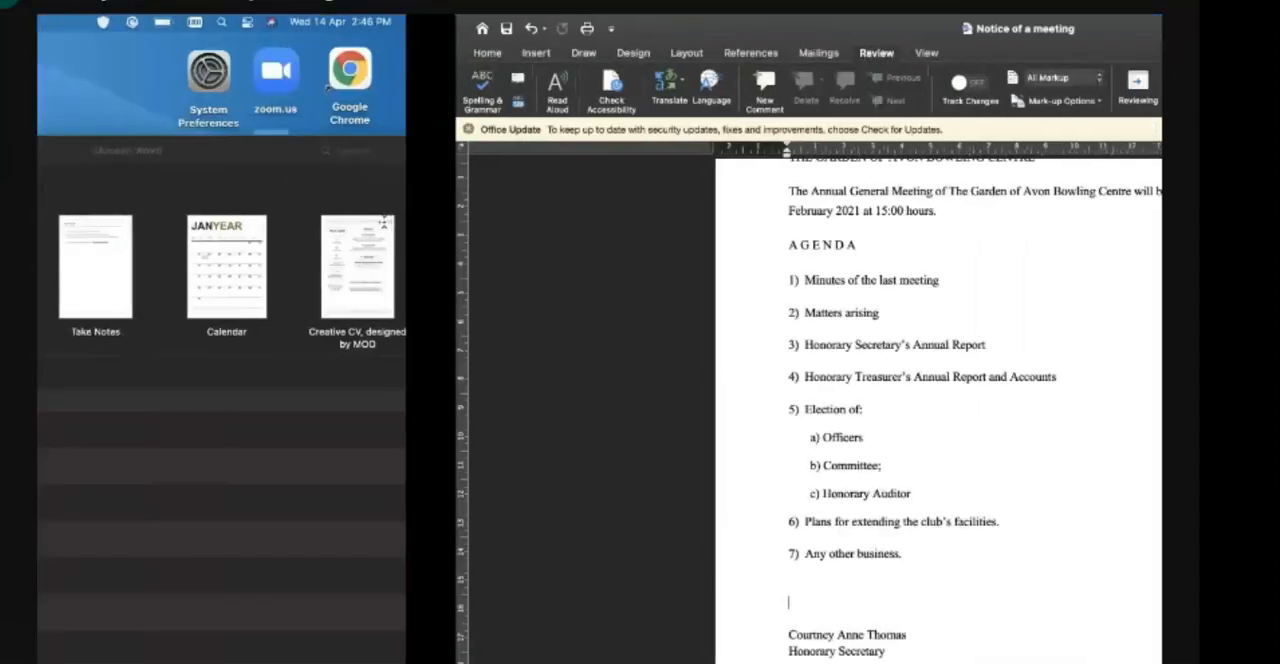
pyautogui.hotkey('ctrl', 'Up')
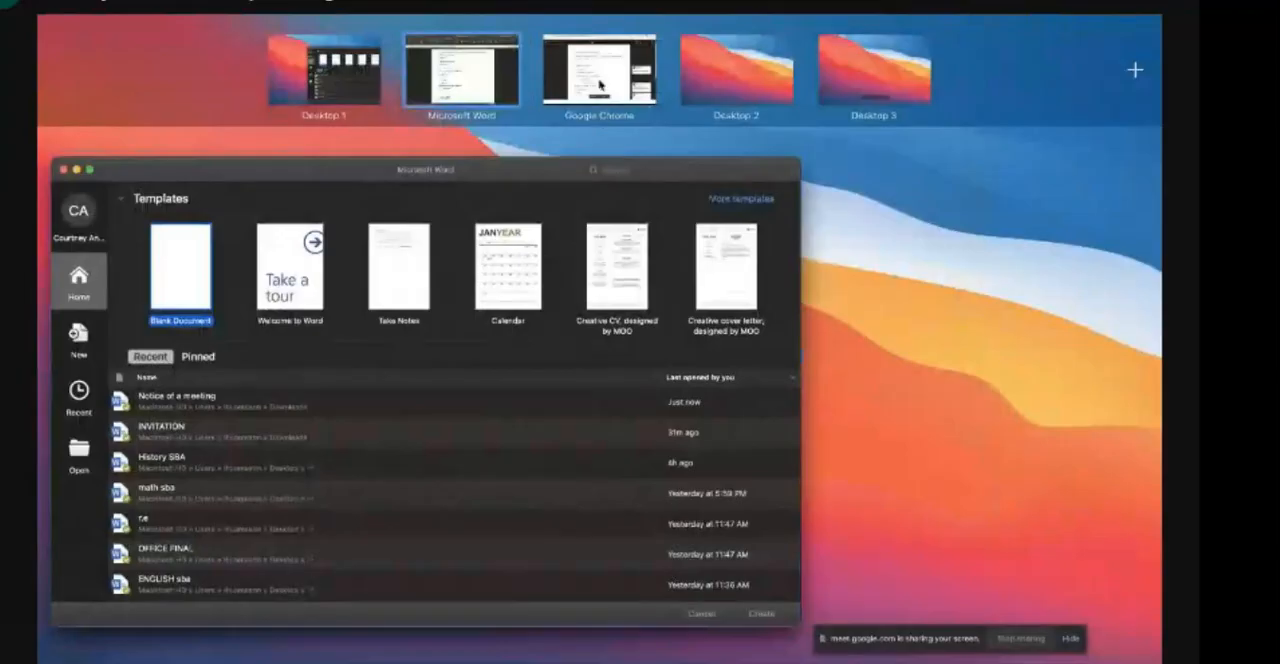
pyautogui.click(601, 86)
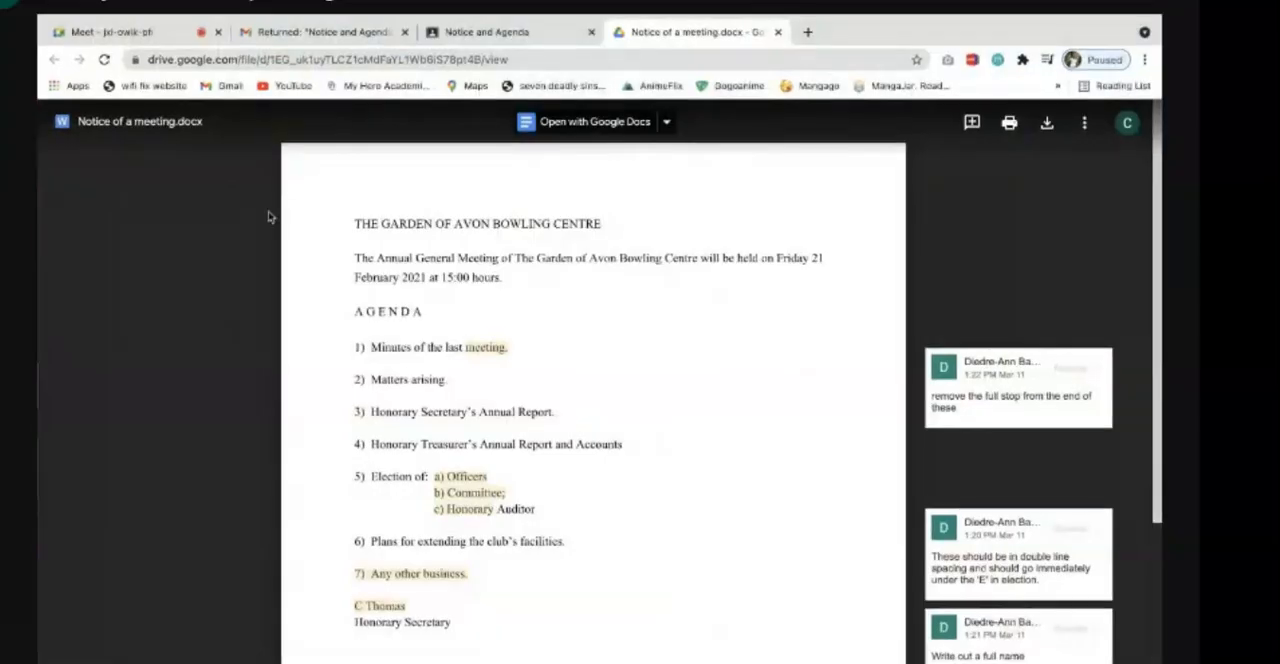
pyautogui.click(499, 36)
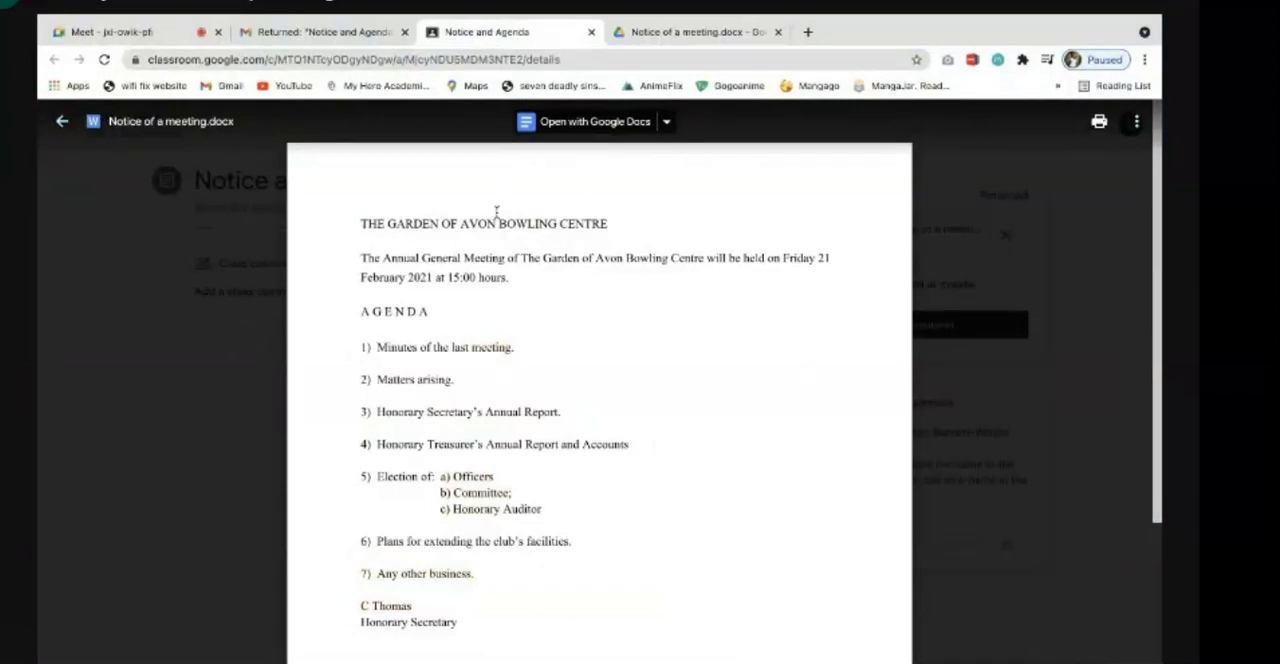
pyautogui.click(613, 133)
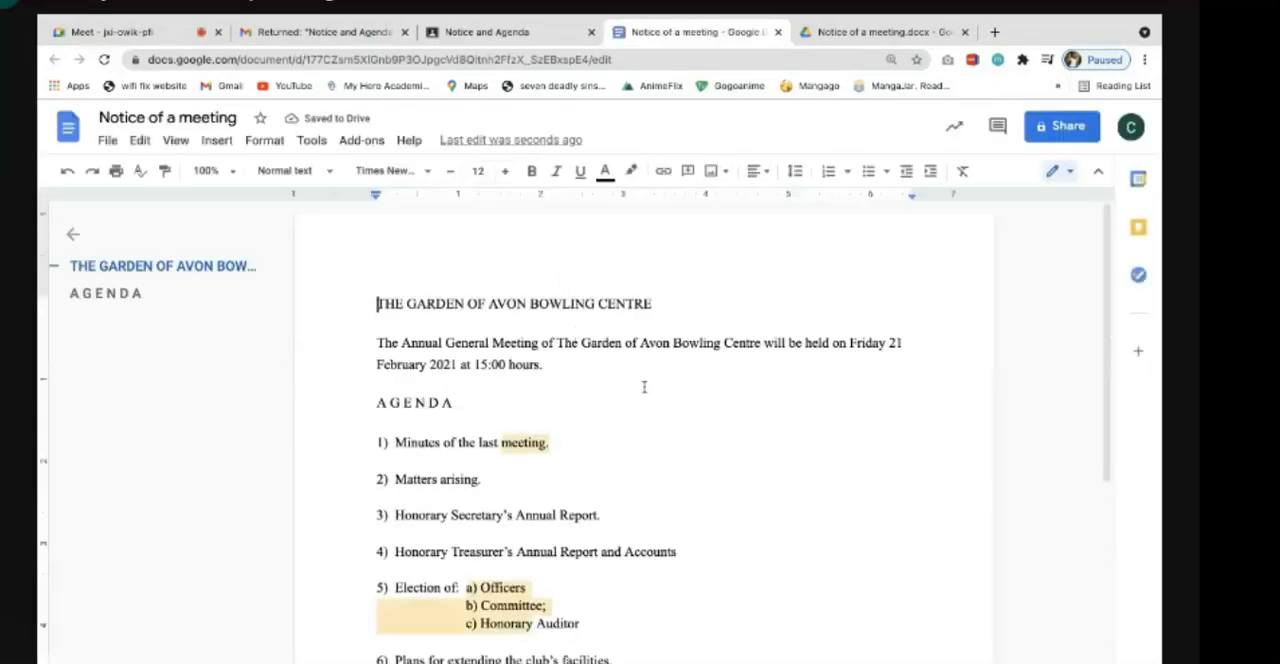
# - Set the document zoom to 90% so the teacher's comments fit beside the page
pyautogui.scroll(-1, 659, 397)
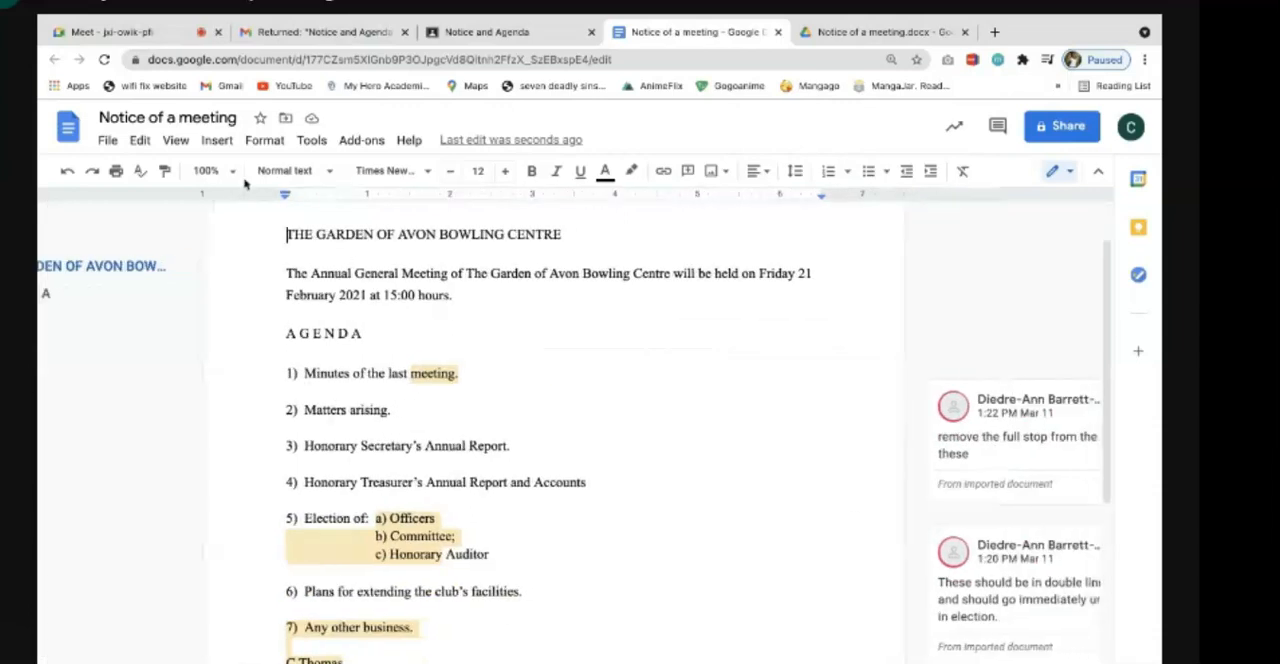
pyautogui.click(212, 171)
pyautogui.click(209, 298)
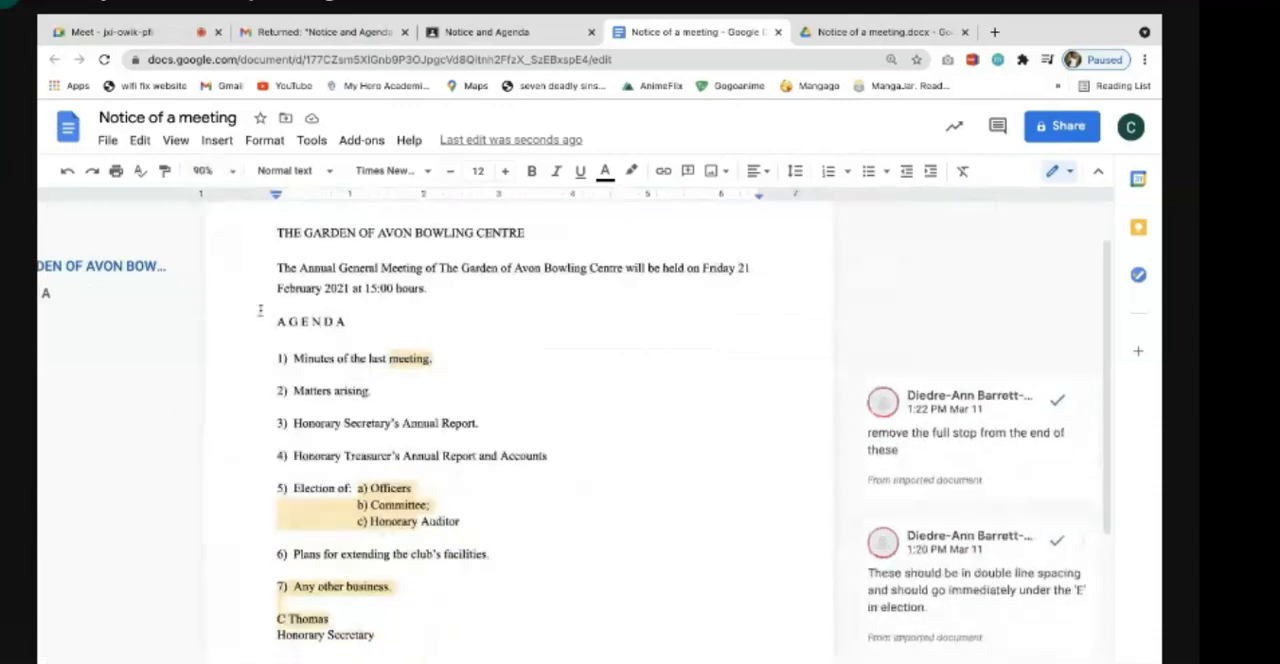
pyautogui.scroll(1, 642, 424)
pyautogui.scroll(-2, 642, 424)
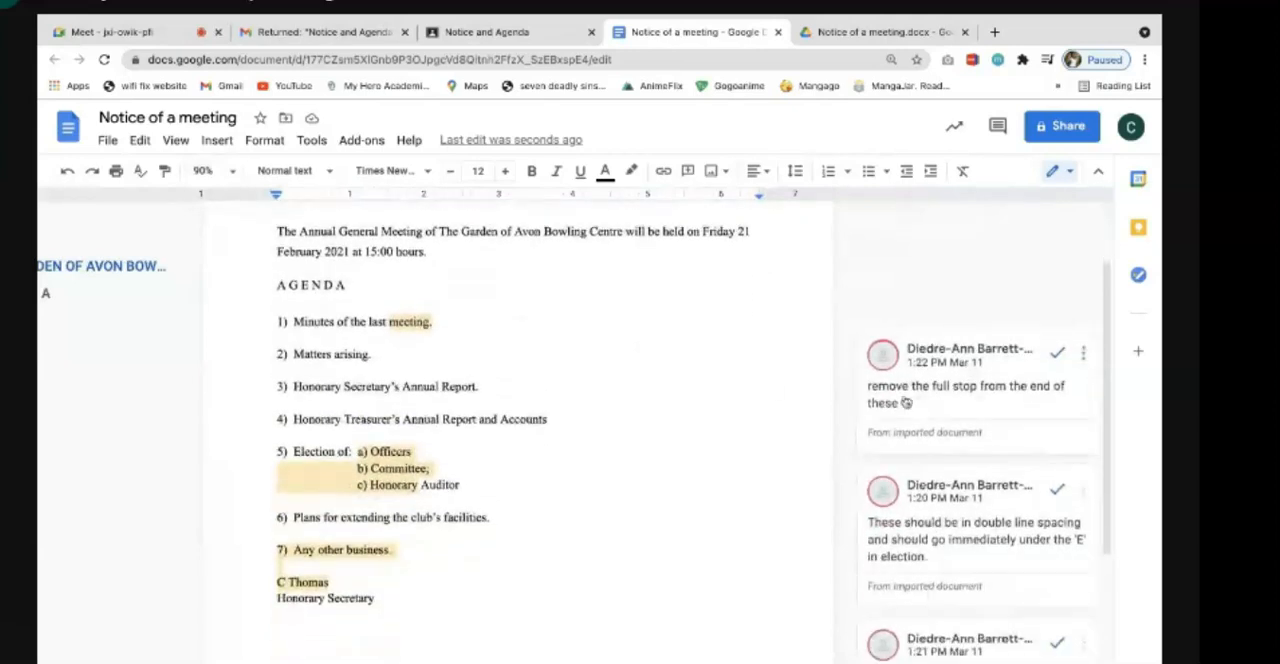
# - Remove the full stops from the ends of agenda items 1 to 3 and resolve the full stop comment
pyautogui.click(972, 405)
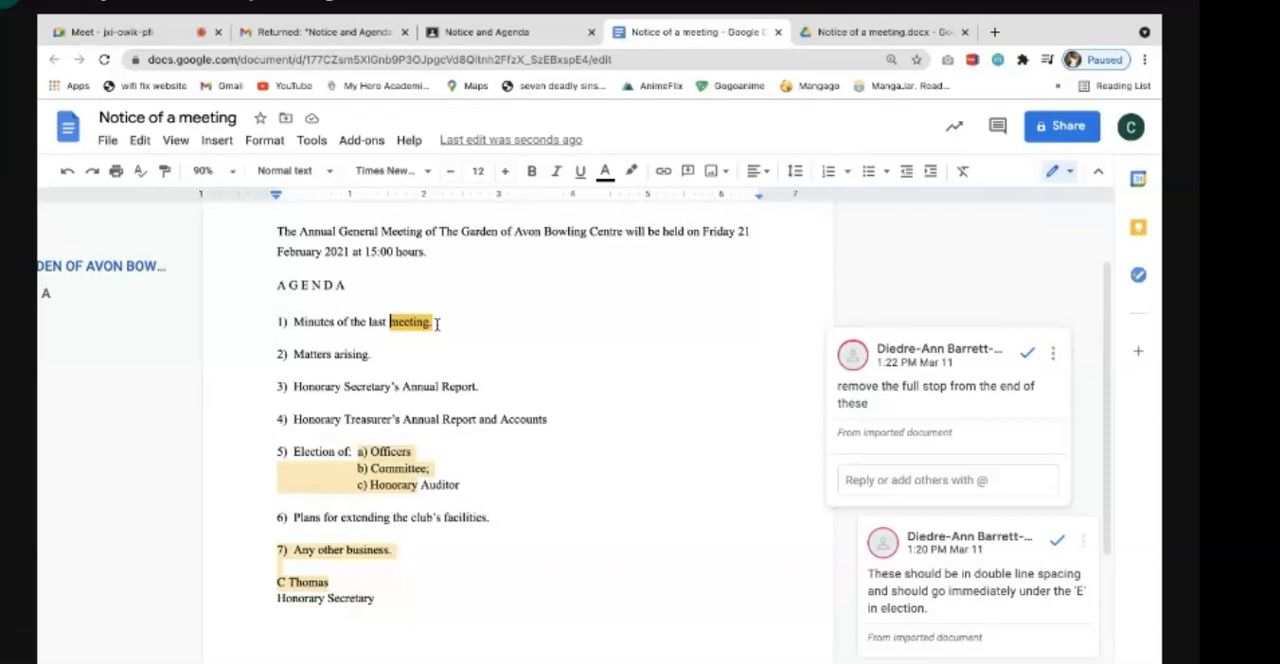
pyautogui.click(437, 323)
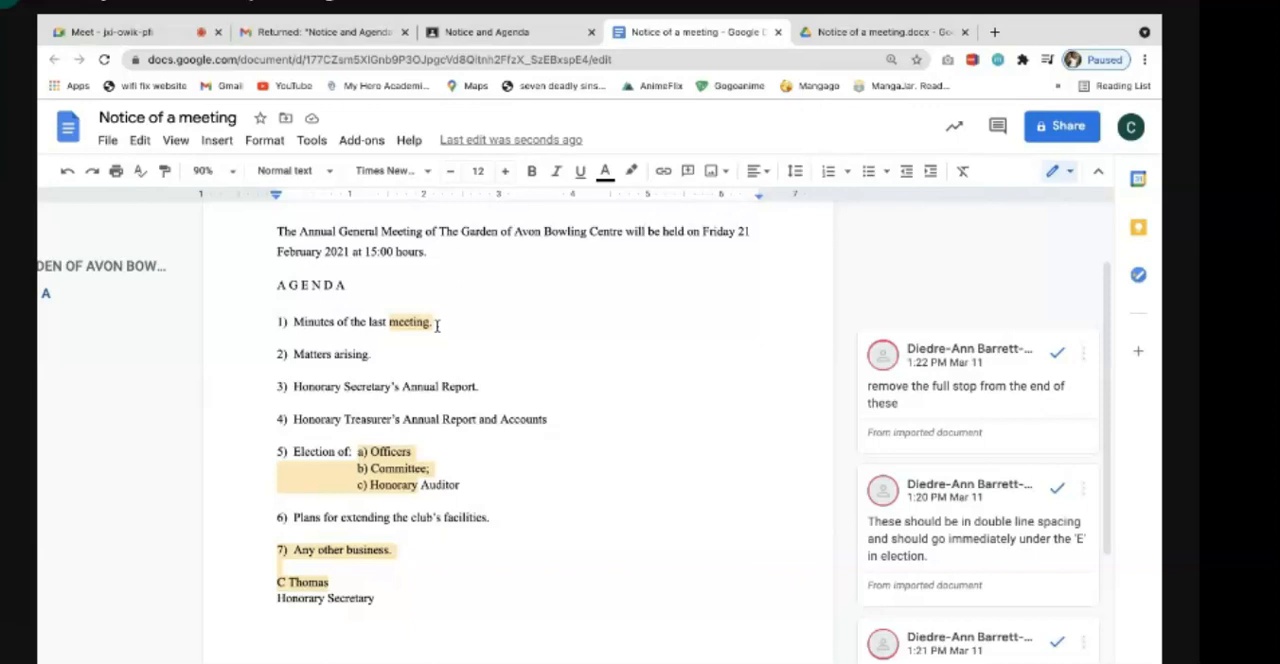
pyautogui.press('BackSpace')
pyautogui.click(374, 354)
pyautogui.press('BackSpace')
pyautogui.press('BackSpace')
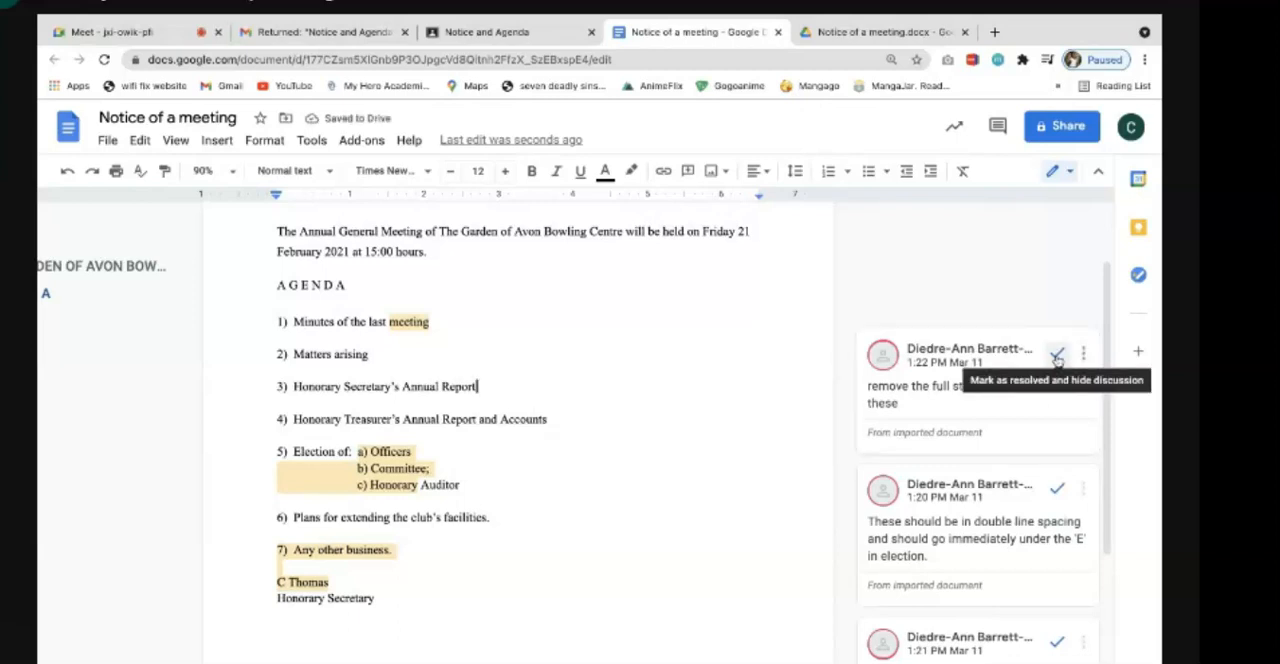
pyautogui.click(1057, 356)
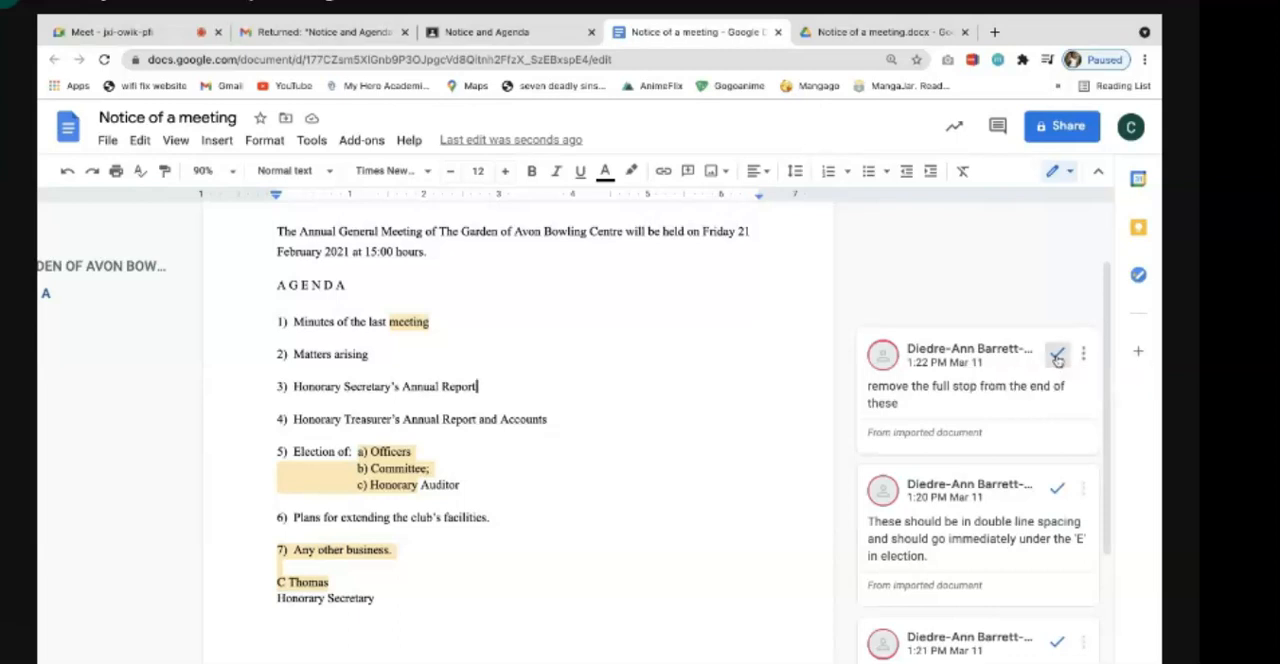
# - Move "a) Officers" onto its own line below "Election of:" in agenda item 5
pyautogui.scroll(-3, 775, 432)
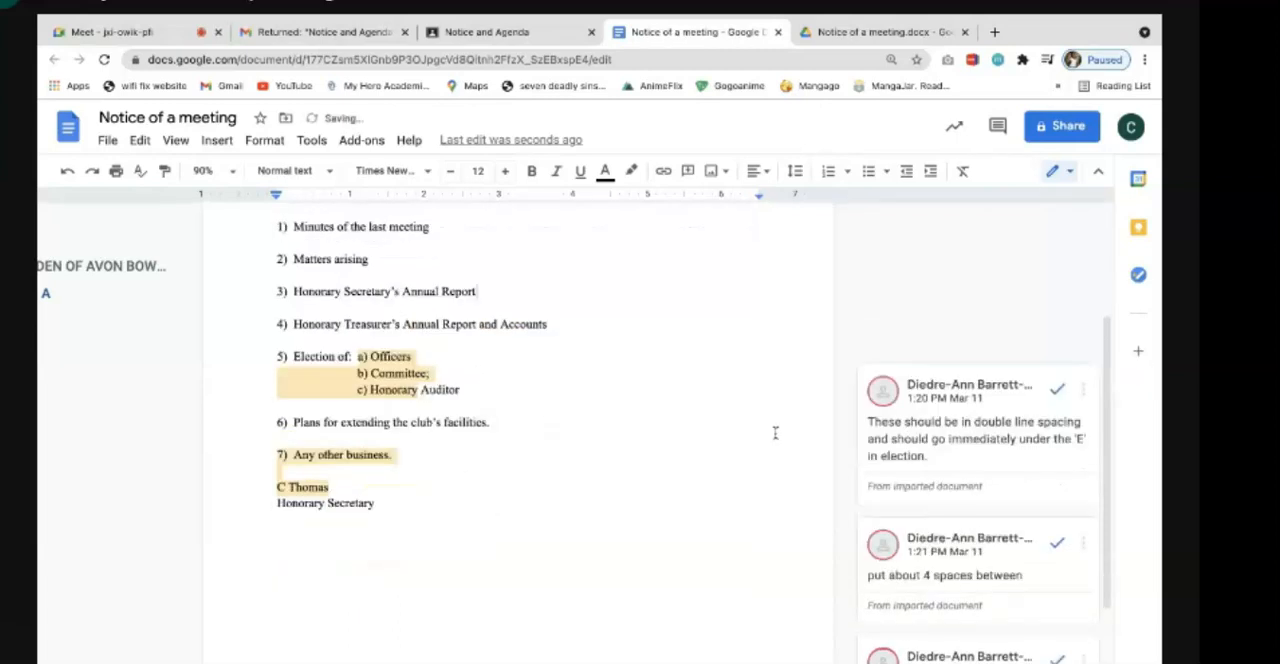
pyautogui.click(355, 292)
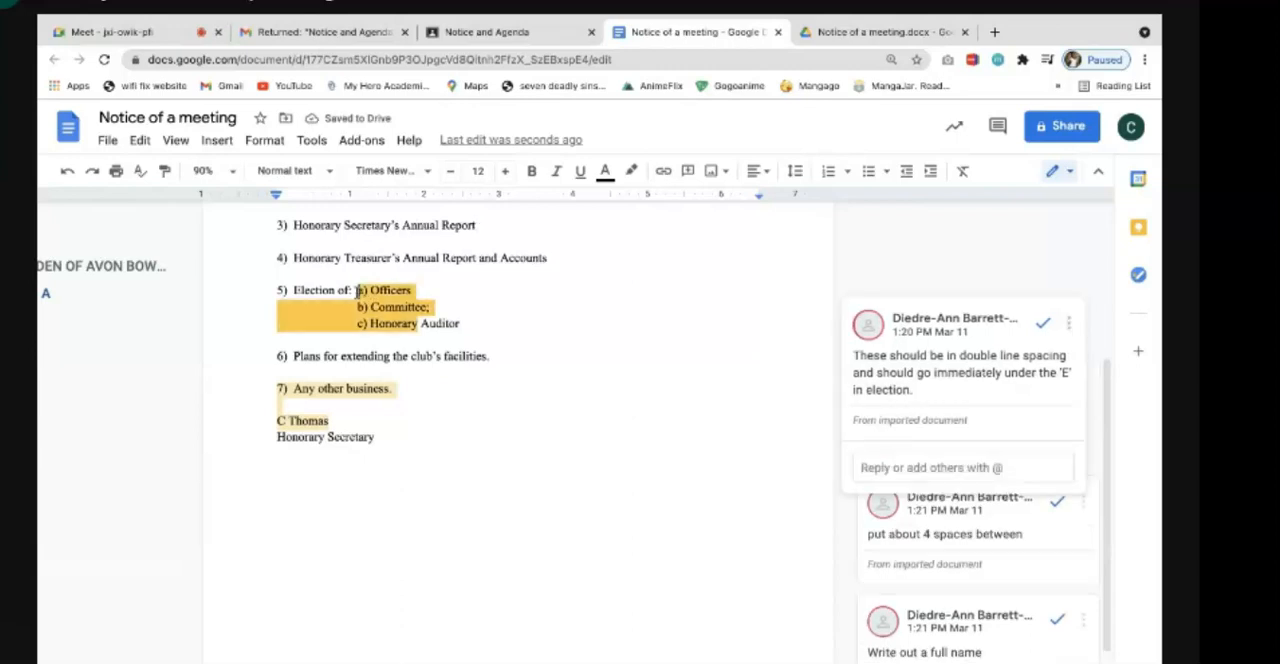
pyautogui.press('Return')
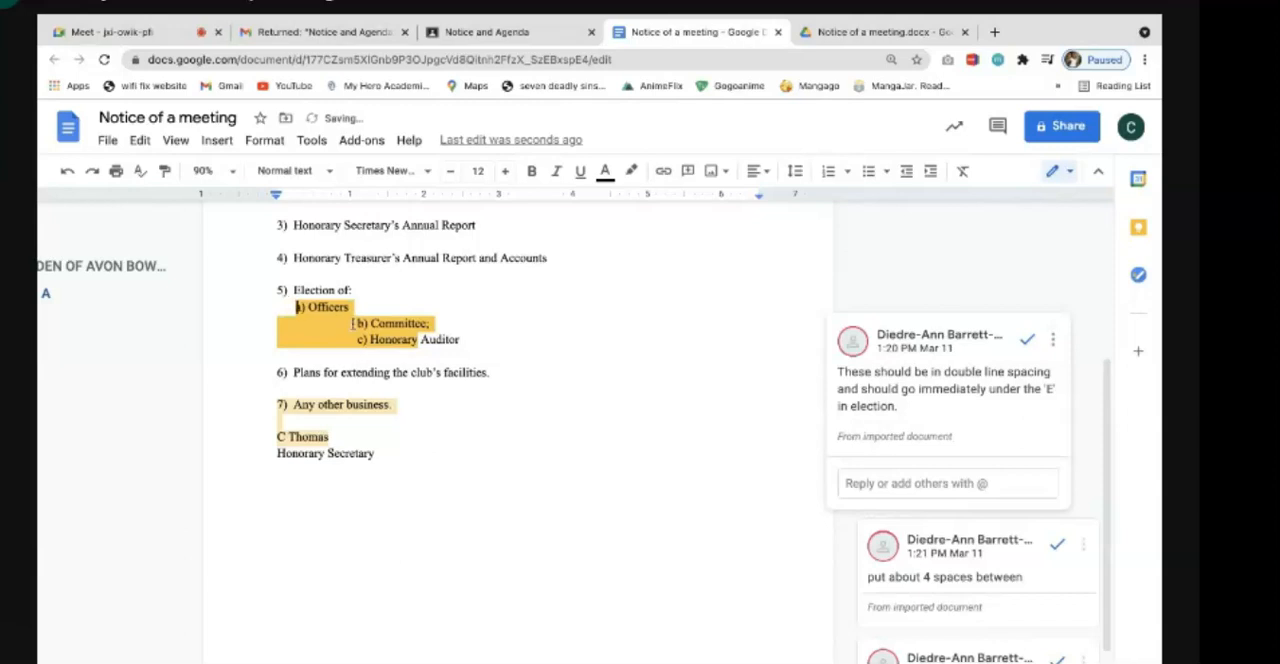
# - Remove the extra leading spaces before "b) Committee;" and "c) Honorary Auditor" so they align with "a) Officers"
pyautogui.press('BackSpace')
pyautogui.press('BackSpace')
pyautogui.press('BackSpace')
pyautogui.press('BackSpace')
pyautogui.press('BackSpace')
pyautogui.press('BackSpace')
pyautogui.press('BackSpace')
pyautogui.press('BackSpace')
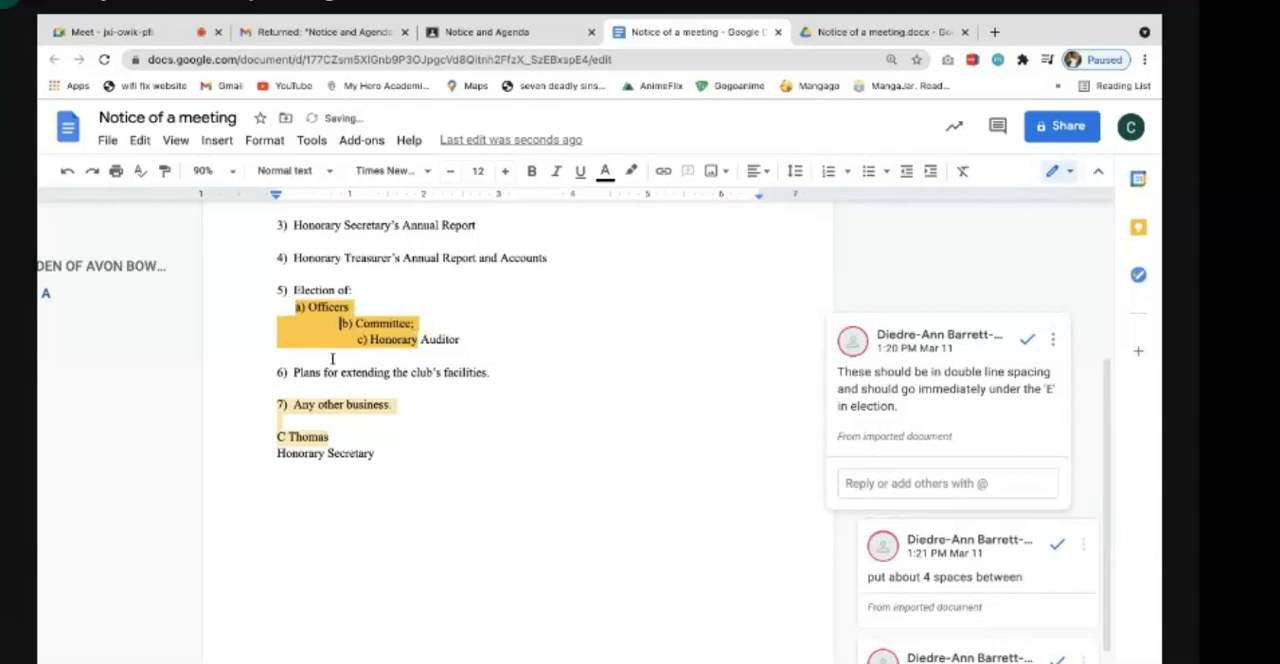
pyautogui.press('BackSpace')
pyautogui.press('BackSpace')
pyautogui.press('BackSpace')
pyautogui.press('BackSpace')
pyautogui.press('BackSpace')
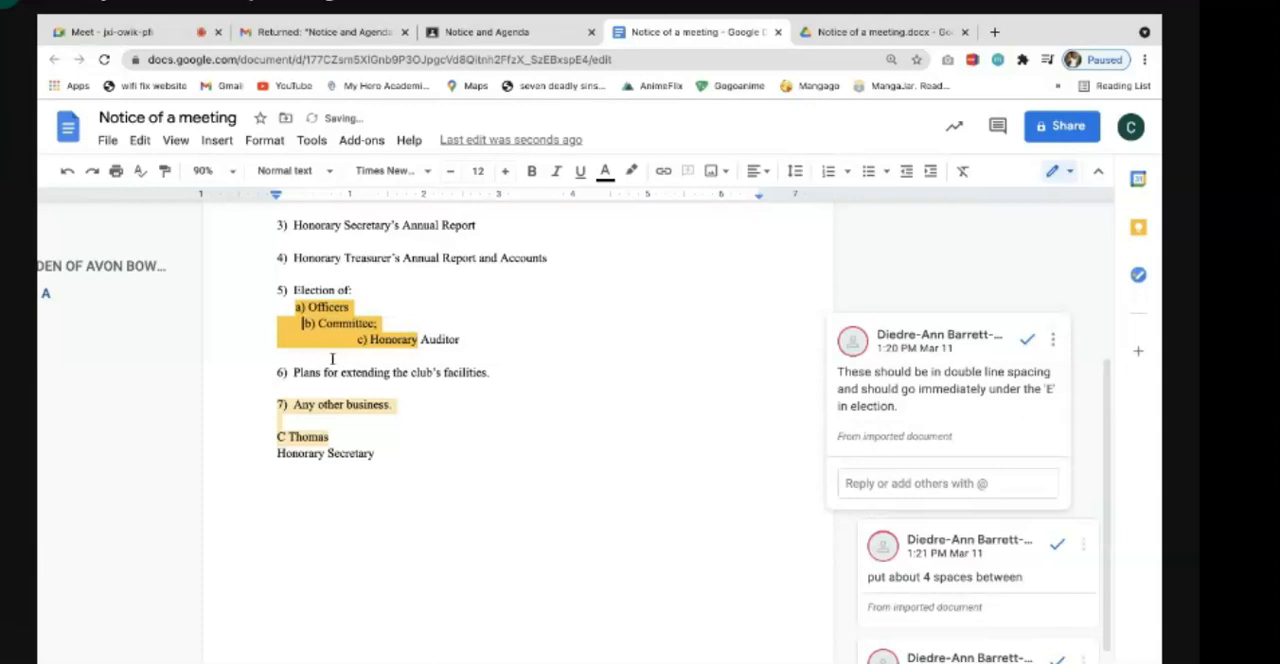
pyautogui.press('BackSpace')
pyautogui.press('BackSpace')
pyautogui.press('BackSpace')
pyautogui.press('BackSpace')
pyautogui.press('BackSpace')
pyautogui.press('BackSpace')
pyautogui.press('BackSpace')
pyautogui.press('BackSpace')
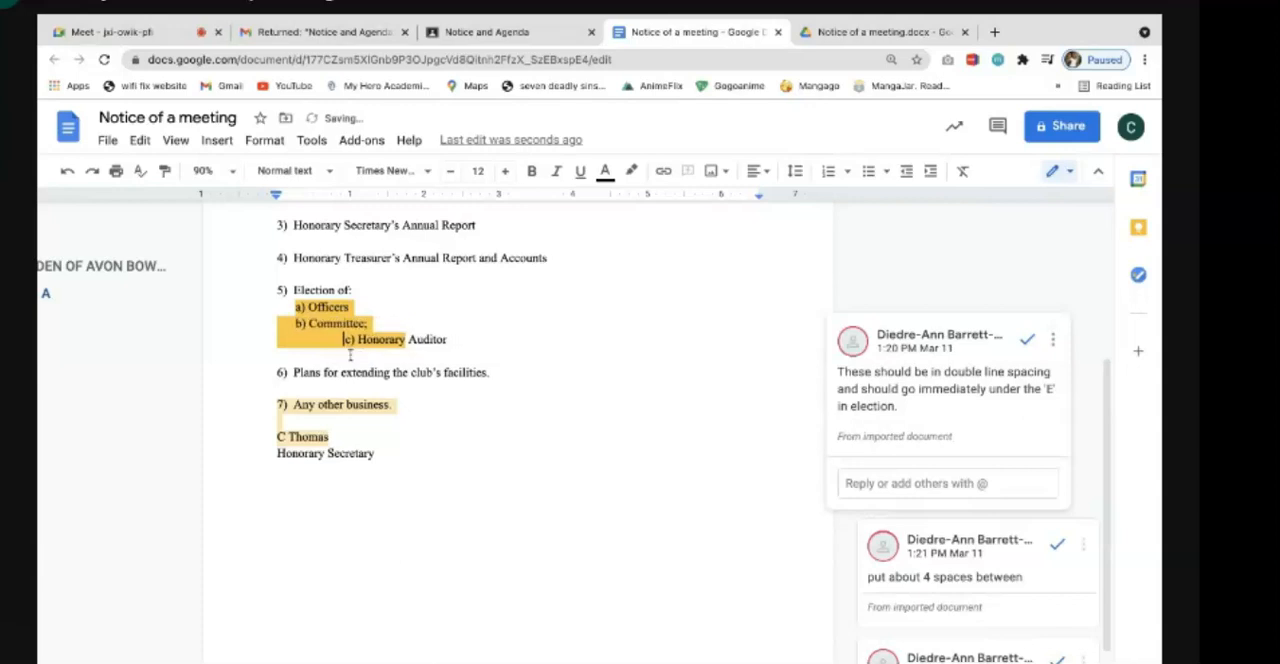
pyautogui.press('BackSpace')
pyautogui.press('BackSpace')
pyautogui.press('BackSpace')
pyautogui.press('BackSpace')
pyautogui.press('BackSpace')
pyautogui.press('BackSpace')
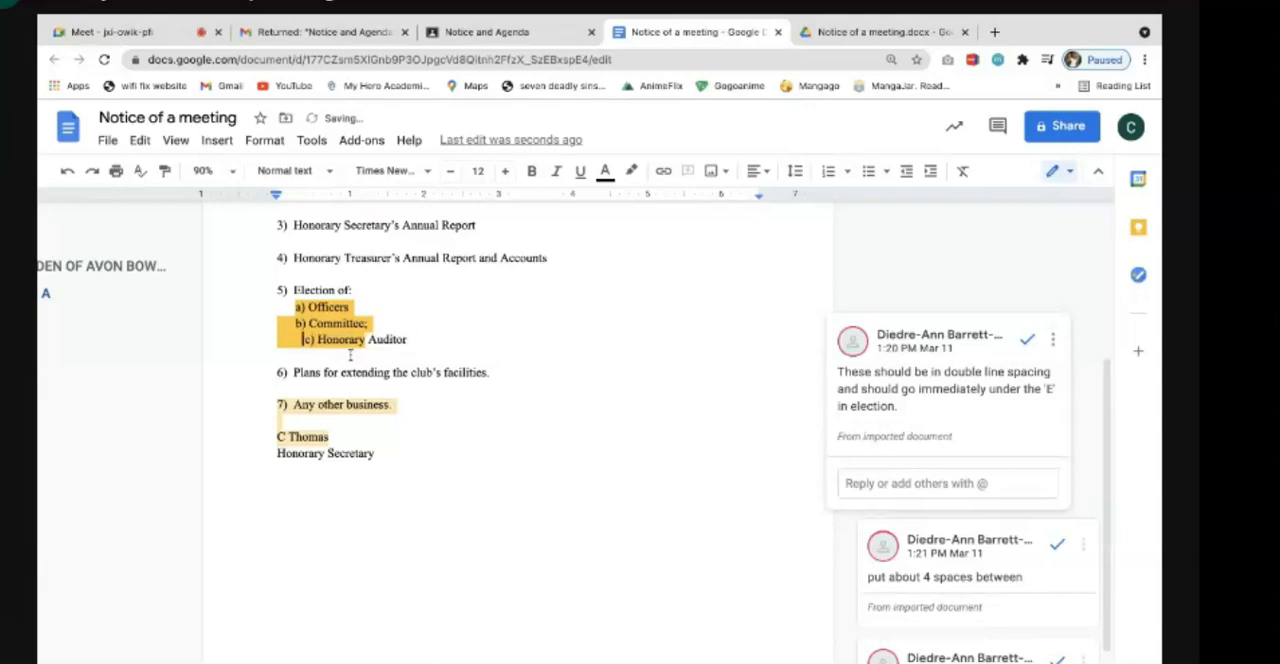
# - Apply double line spacing to sub-items a) to c) under Election and resolve the double line spacing comment
pyautogui.moveTo(291, 306); pyautogui.dragTo(425, 342)
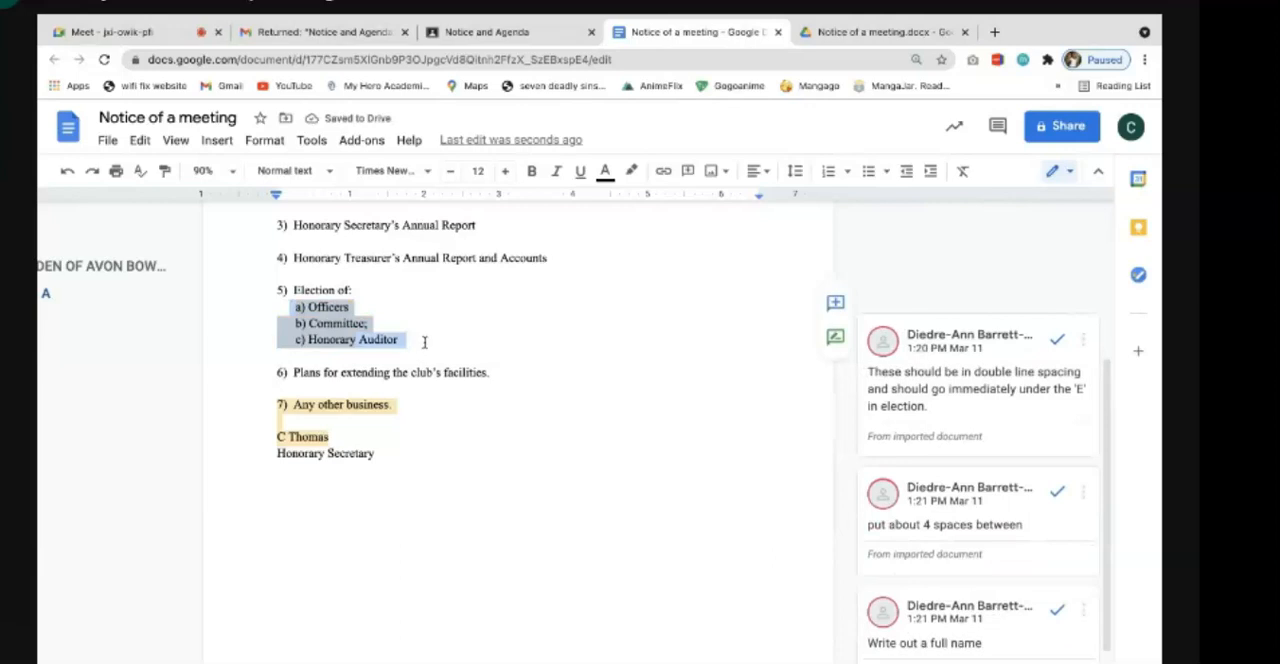
pyautogui.click(795, 171)
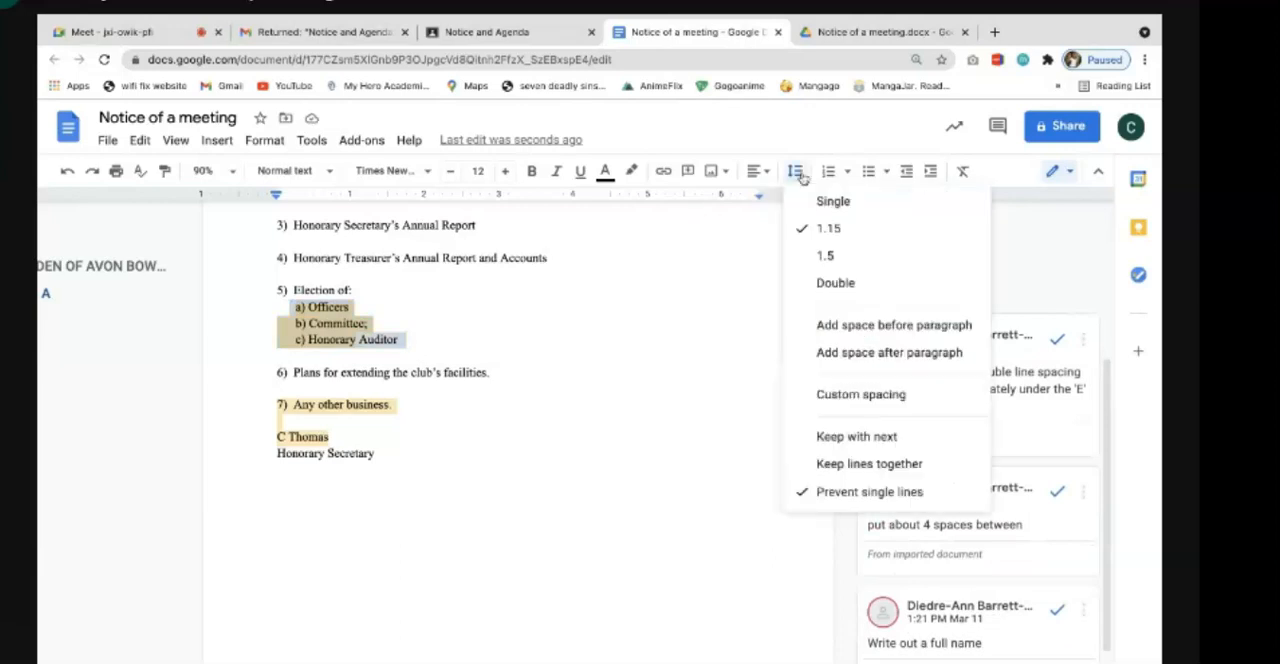
pyautogui.click(835, 282)
pyautogui.click(621, 413)
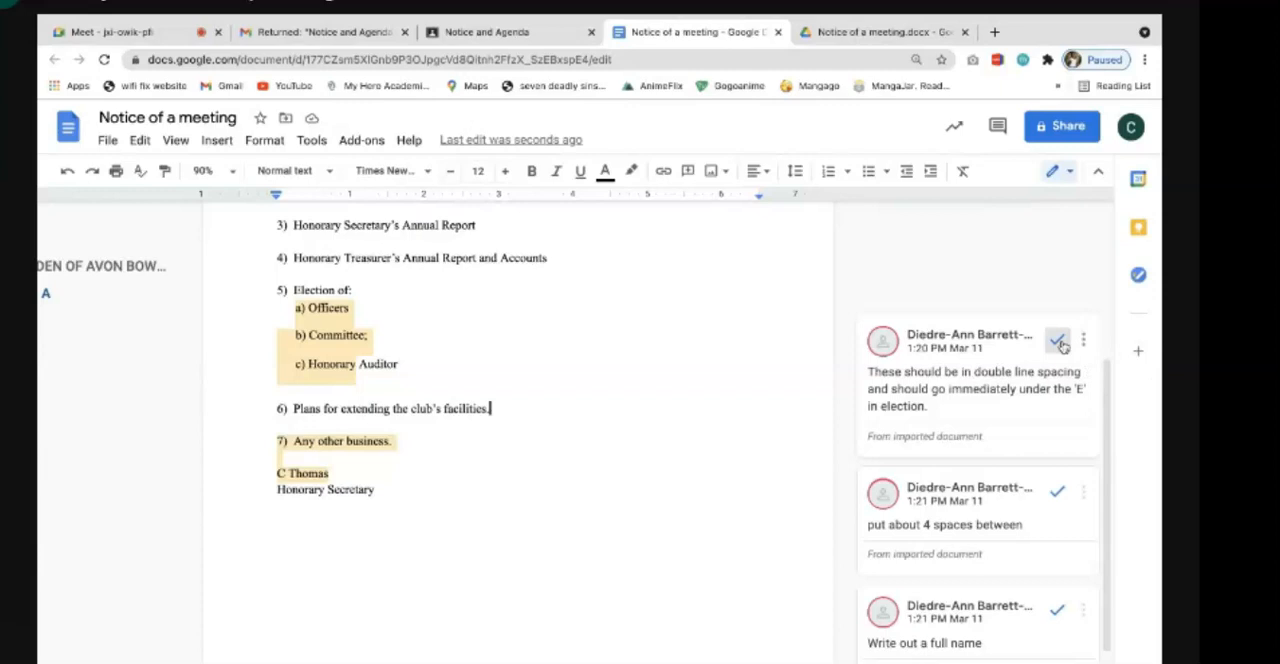
pyautogui.click(1058, 342)
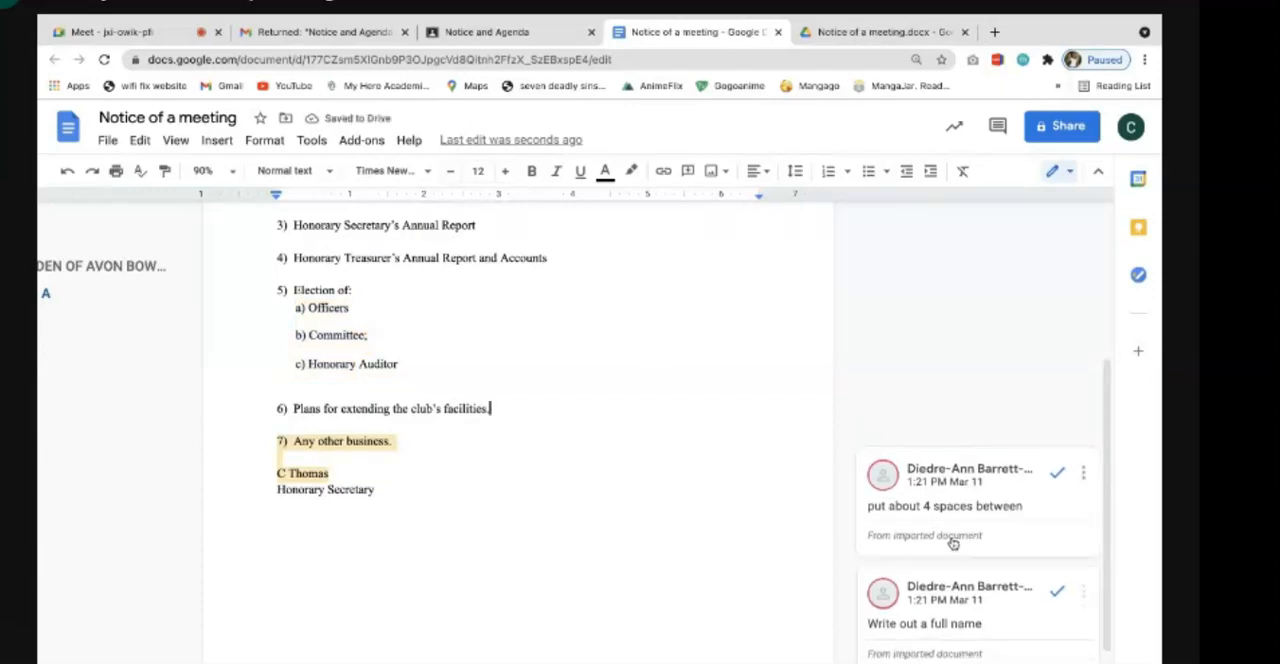
# - Add three blank lines between "Any other business" and the signature name, and resolve the "put about 4 spaces between" comment
pyautogui.click(1033, 503)
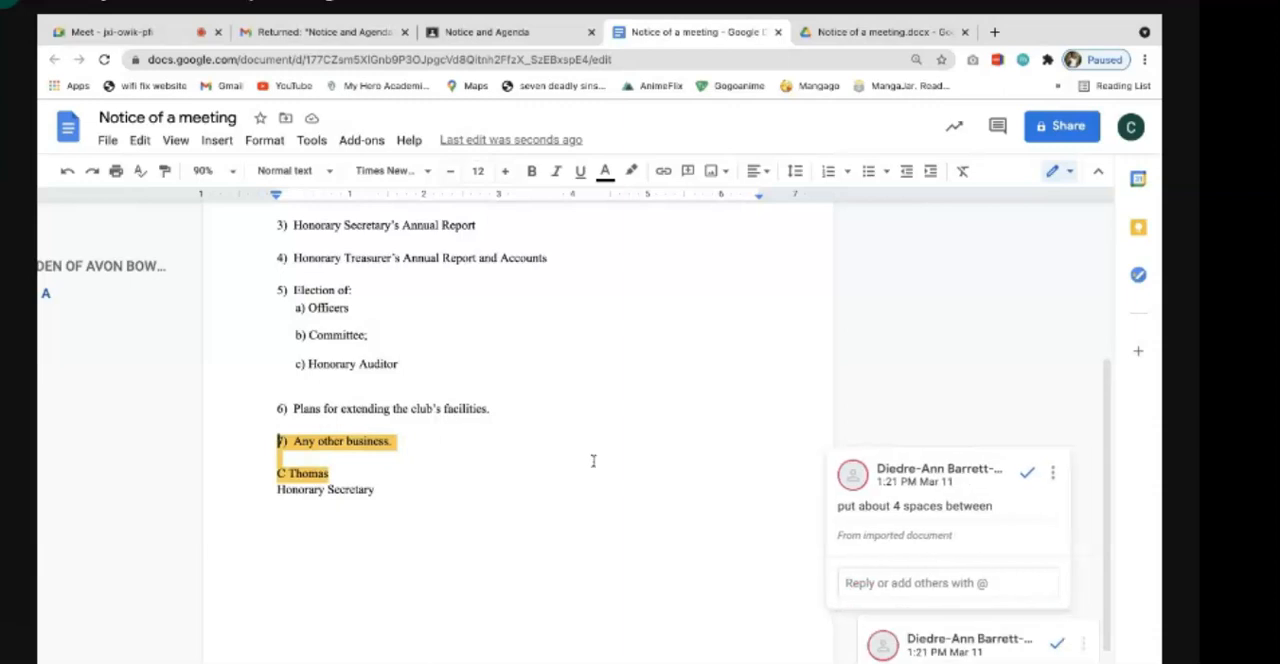
pyautogui.click(315, 458)
pyautogui.press('Return')
pyautogui.press('Return')
pyautogui.press('Return')
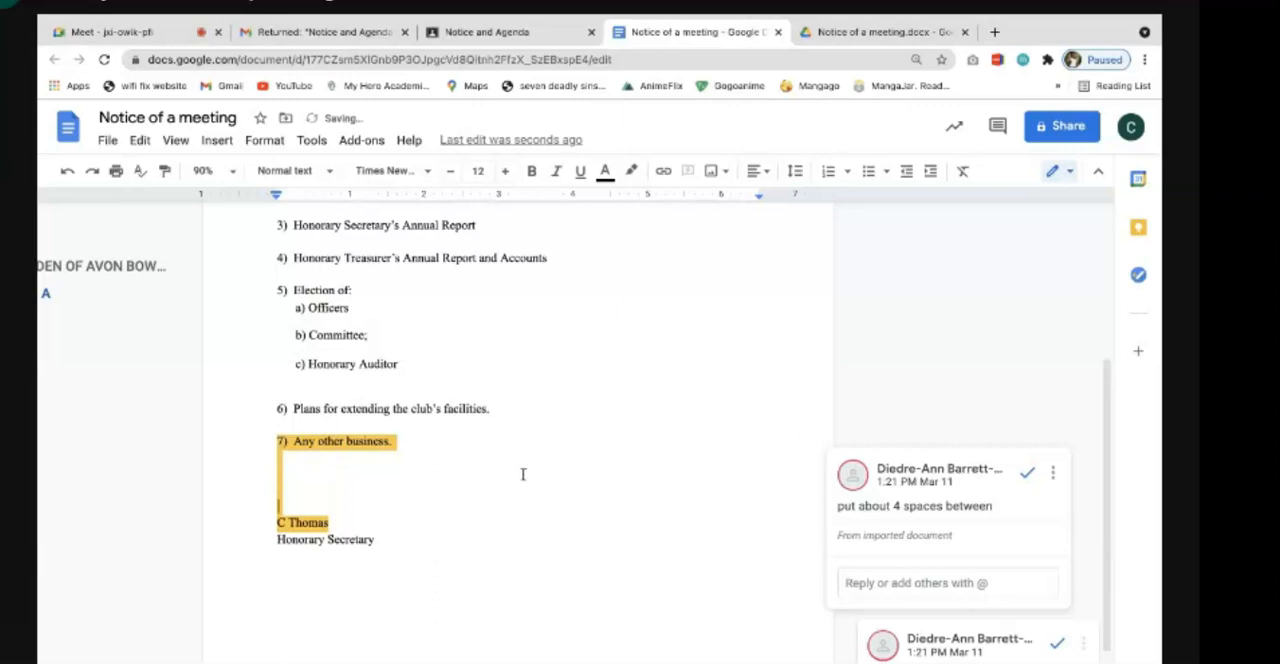
pyautogui.click(1027, 472)
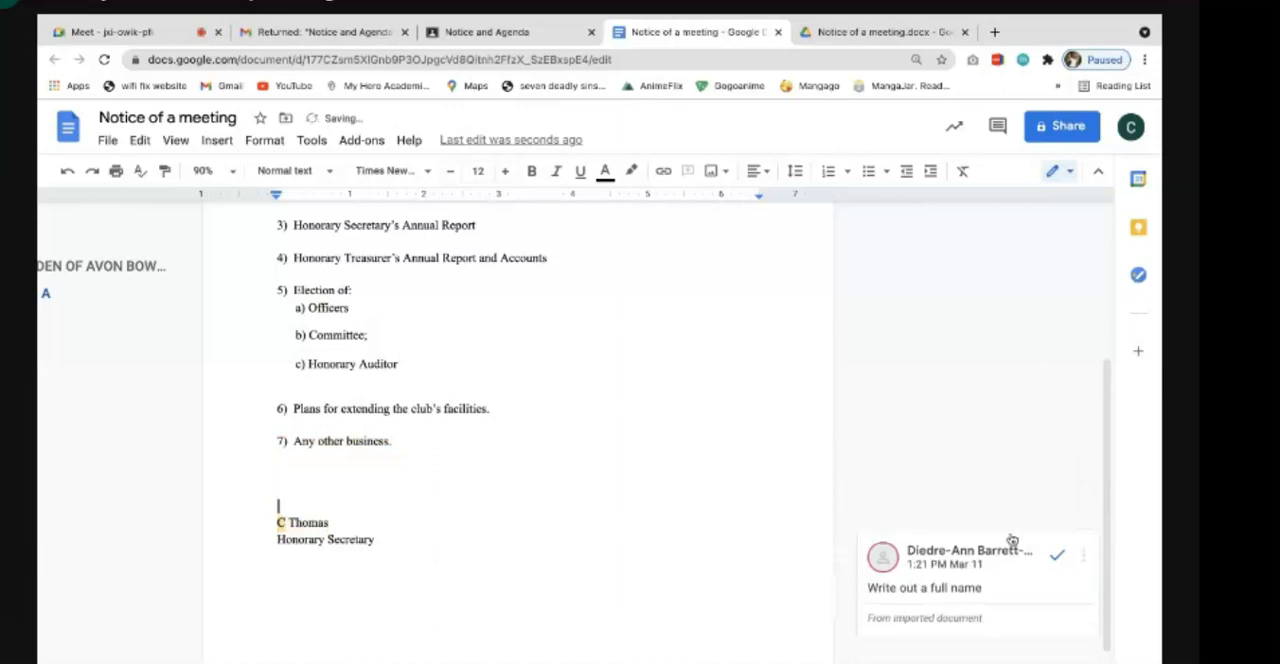
# - Expand the initial in the signature block to the secretary's full name and resolve the "Write out a full name" comment
pyautogui.click(1009, 590)
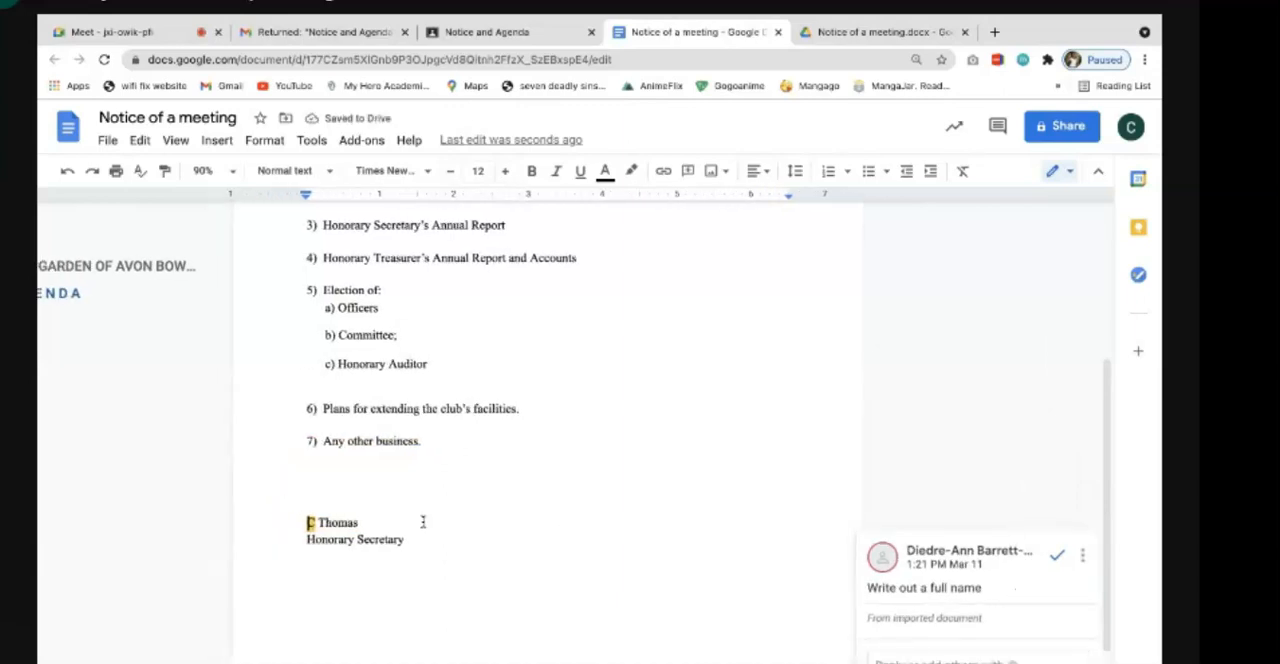
pyautogui.click(314, 522)
pyautogui.write('ou')
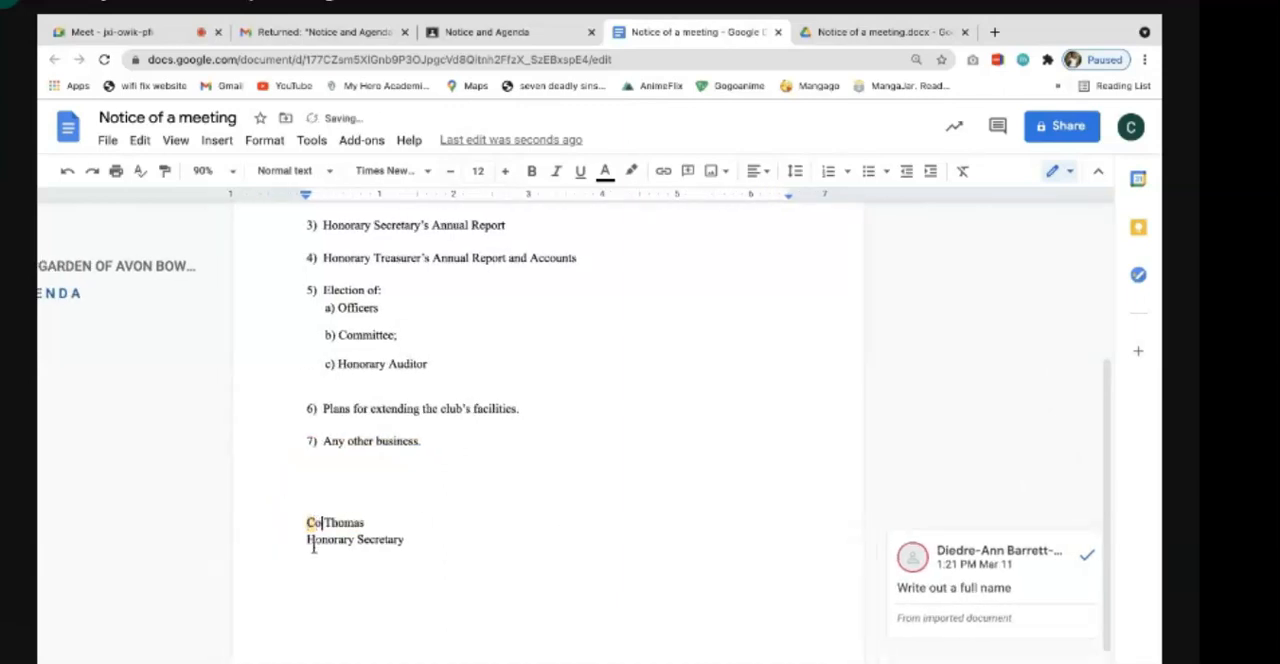
pyautogui.write('rtney Anne')
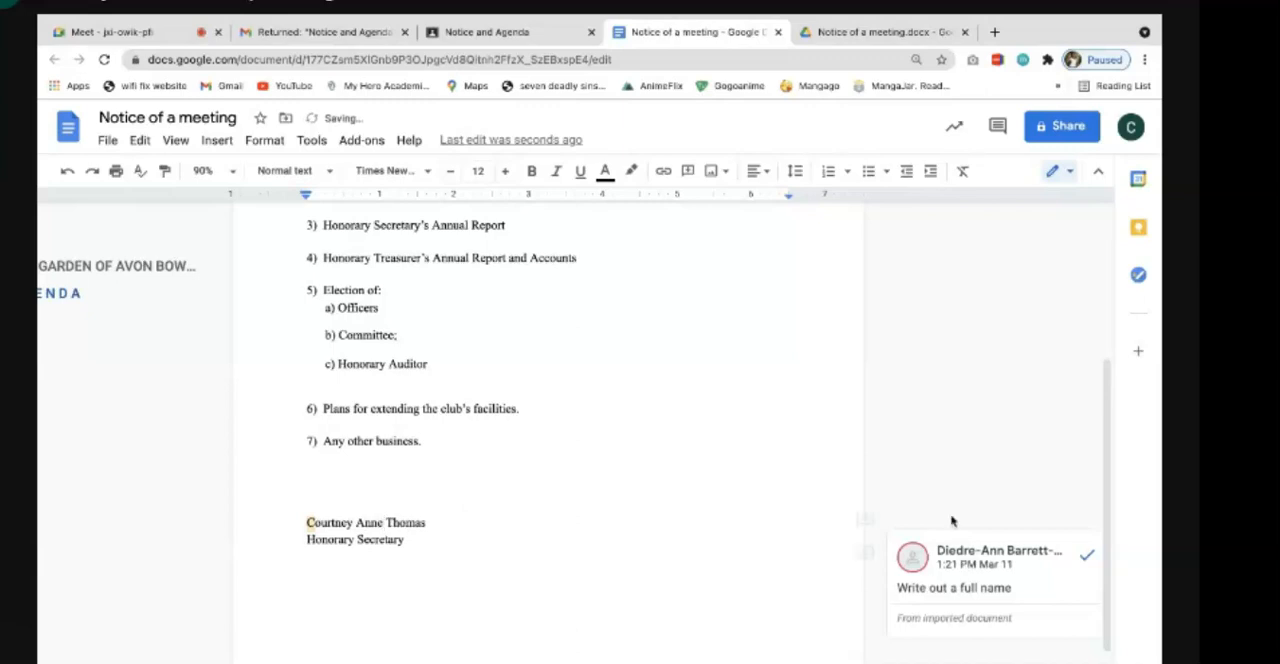
pyautogui.click(1085, 556)
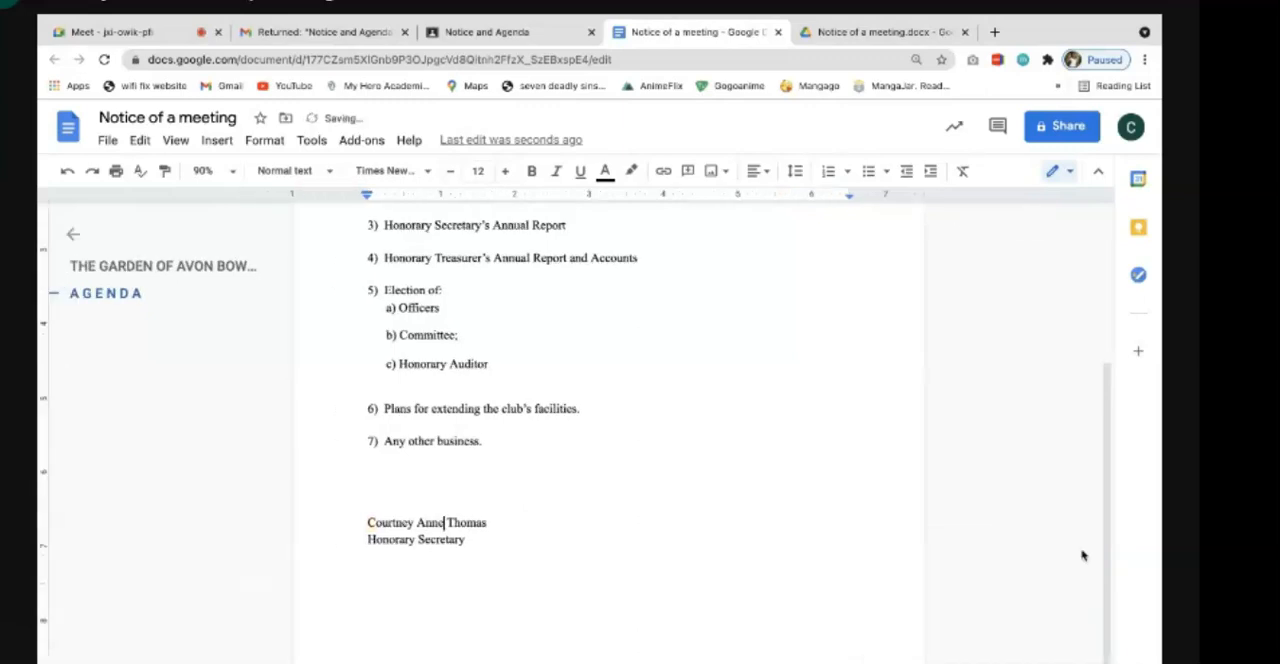
# - Return to the Notice and Agenda assignment in Google Classroom and remove the attached Word file from the submitted work
pyautogui.scroll(1, 748, 493)
pyautogui.scroll(3, 748, 493)
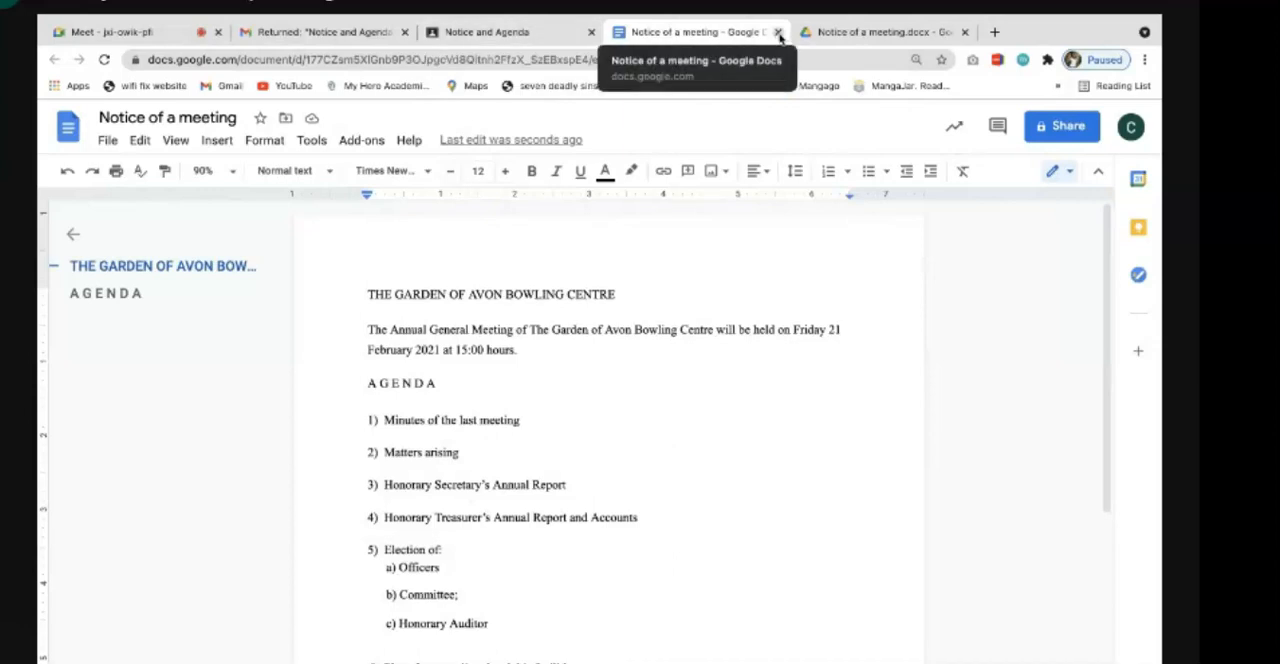
pyautogui.click(518, 33)
pyautogui.click(965, 208)
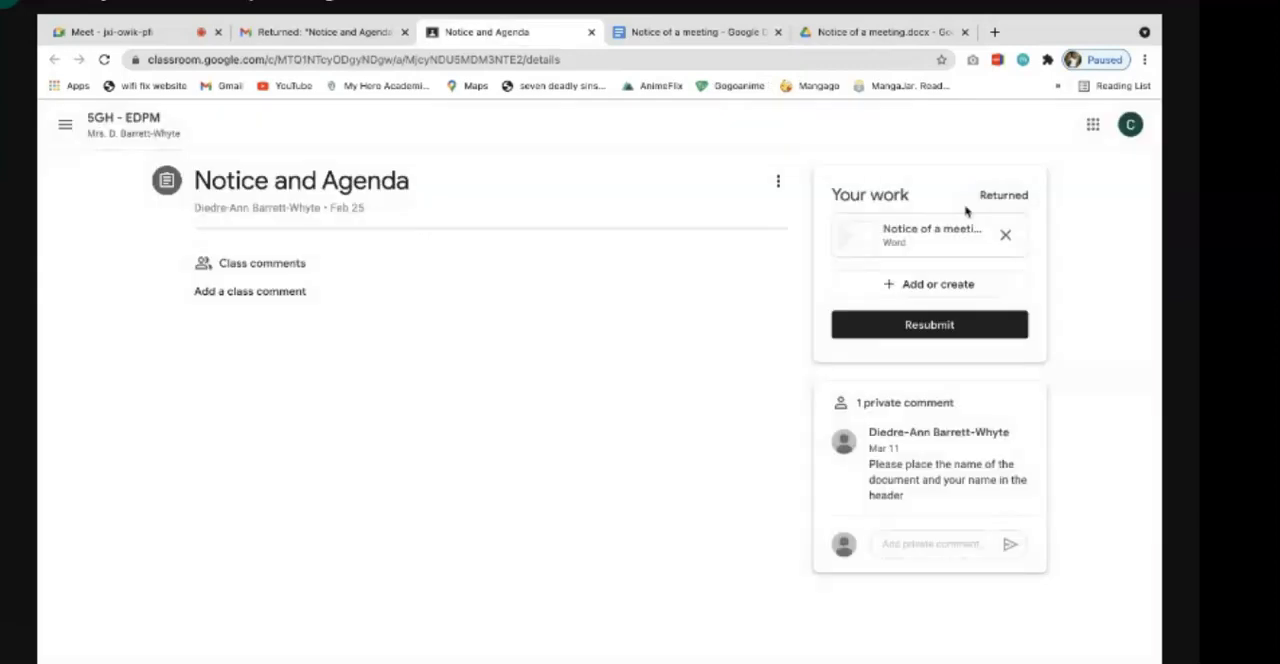
pyautogui.click(1007, 236)
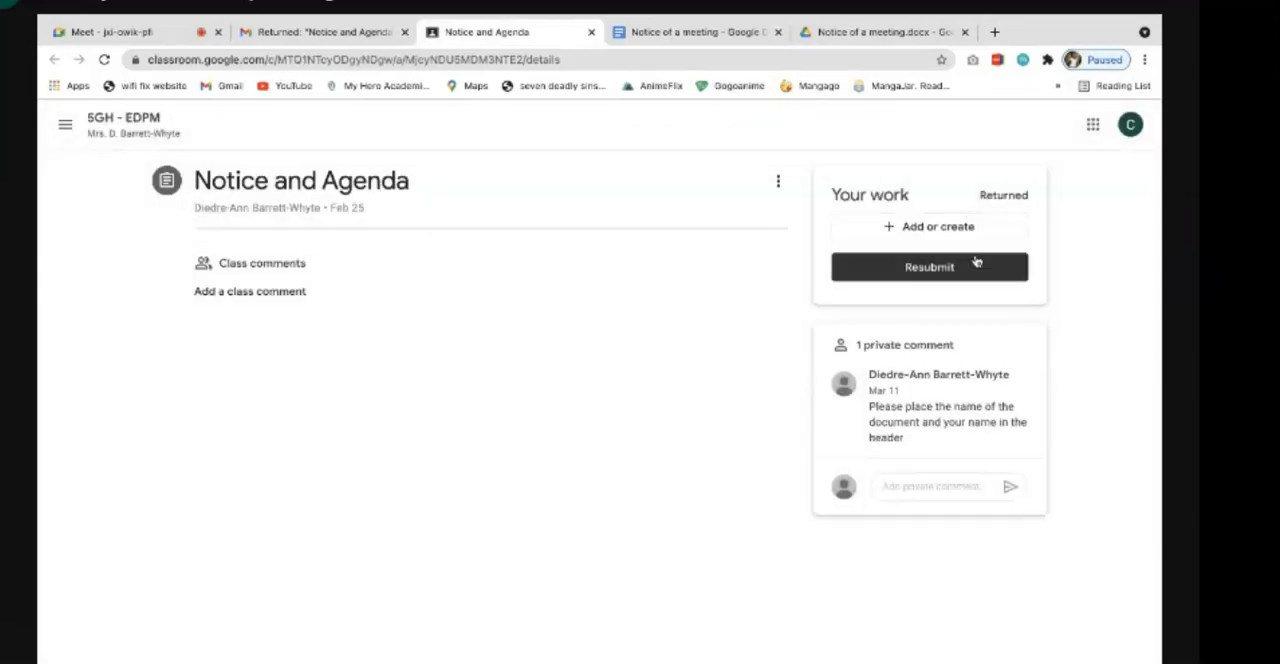
# - Attach the most recent Notice of a meeting Google Docs file from Google Drive to the assignment
pyautogui.click(949, 229)
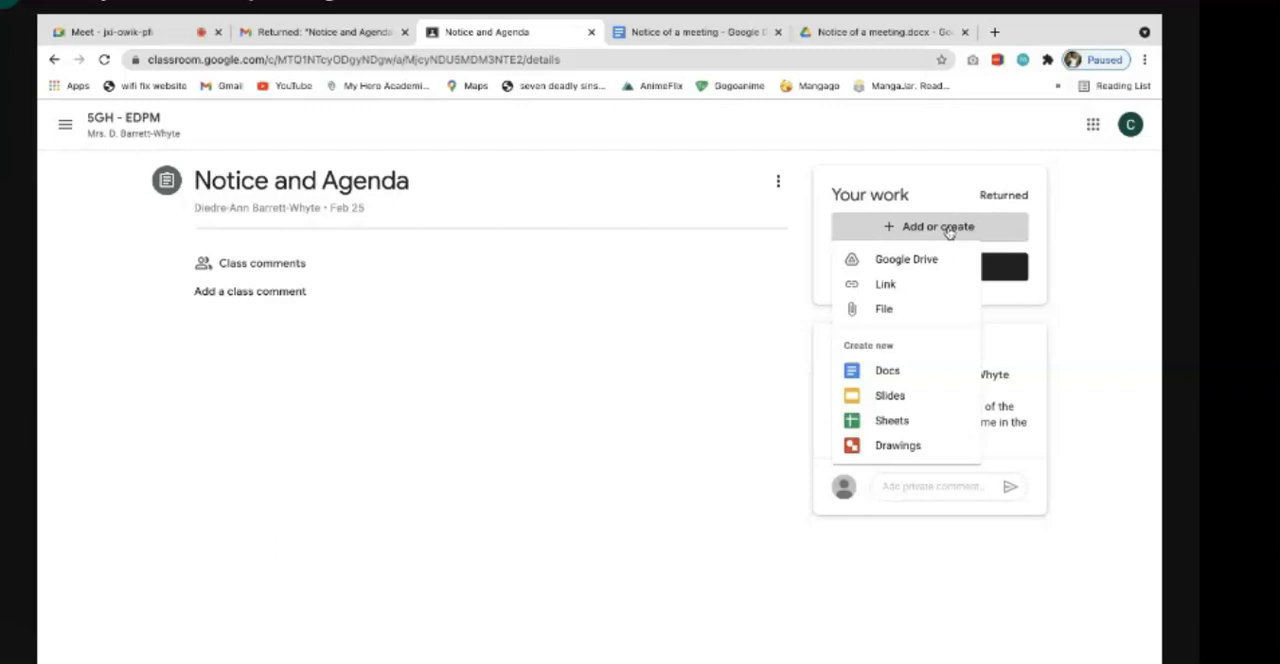
pyautogui.click(763, 278)
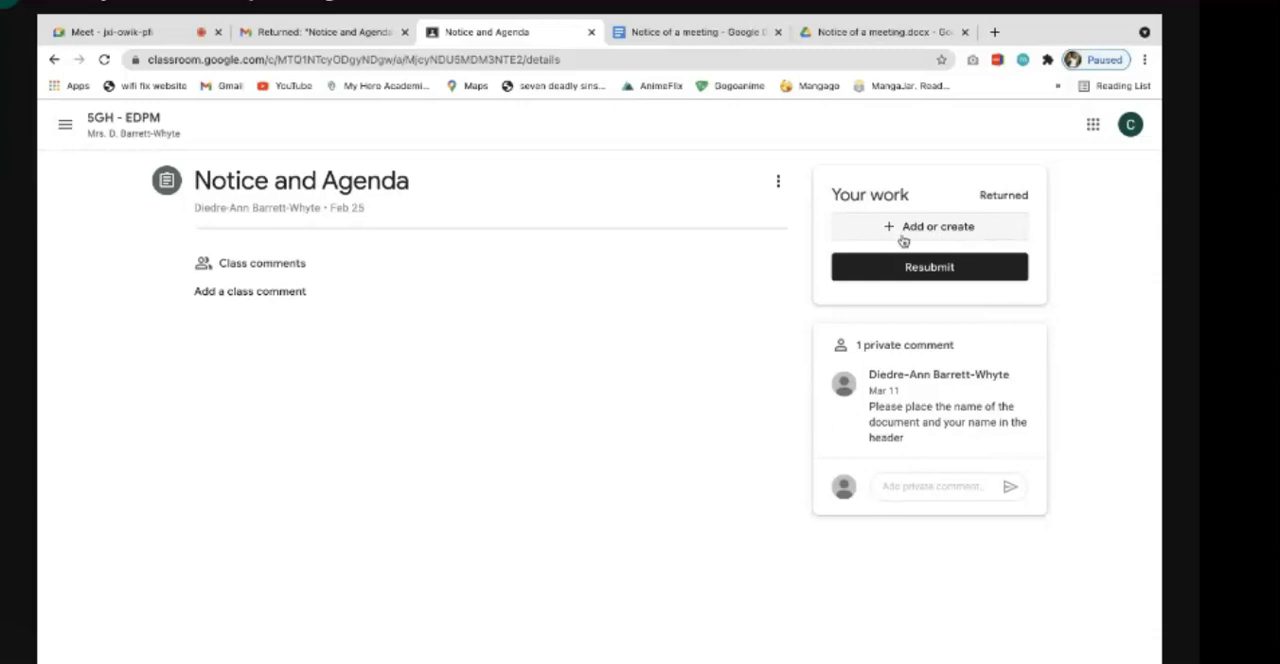
pyautogui.click(957, 239)
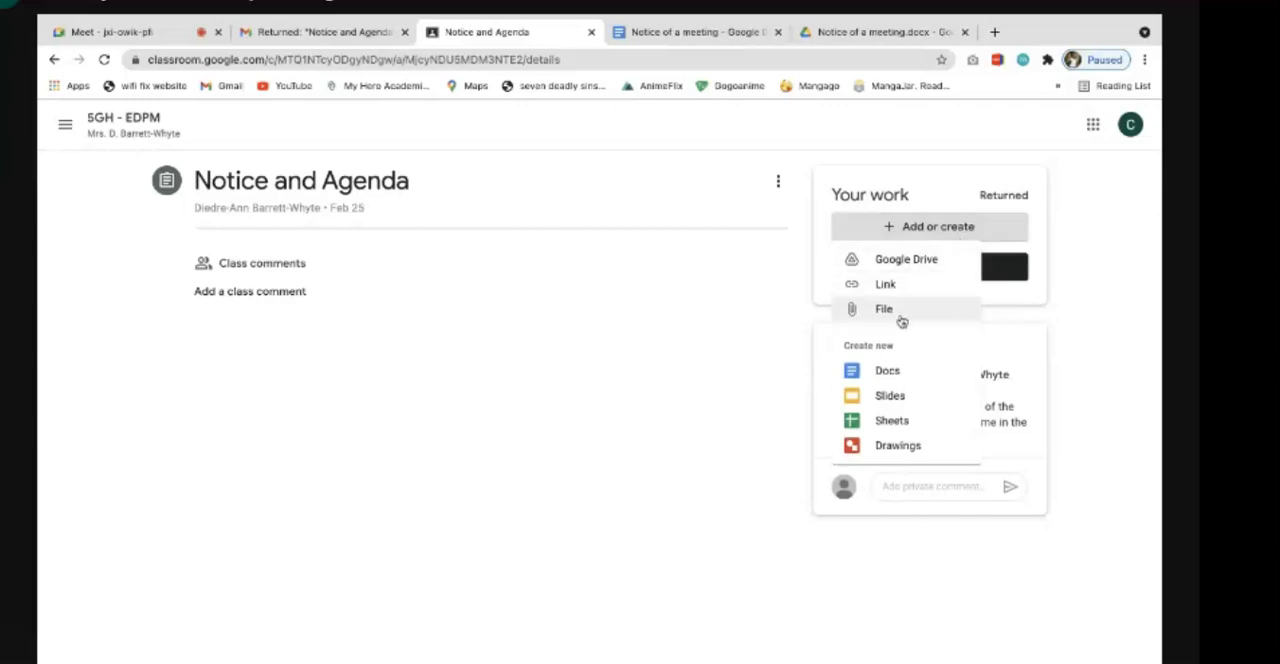
pyautogui.click(950, 264)
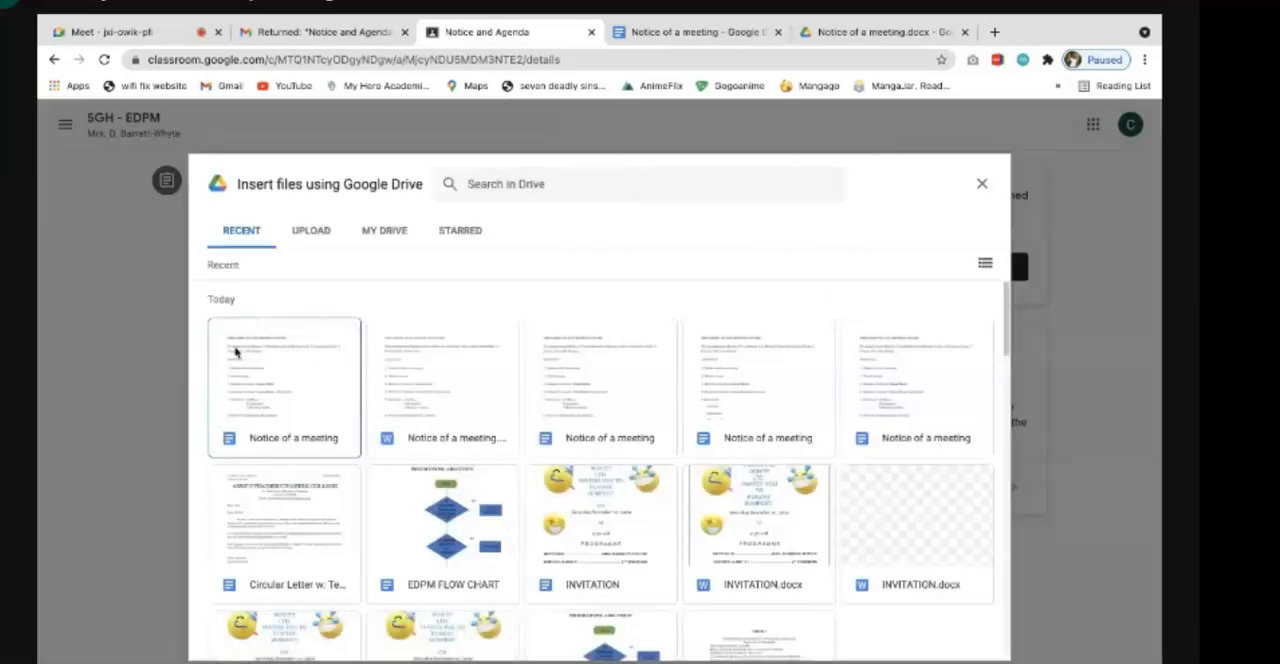
pyautogui.click(321, 384)
pyautogui.click(321, 384)
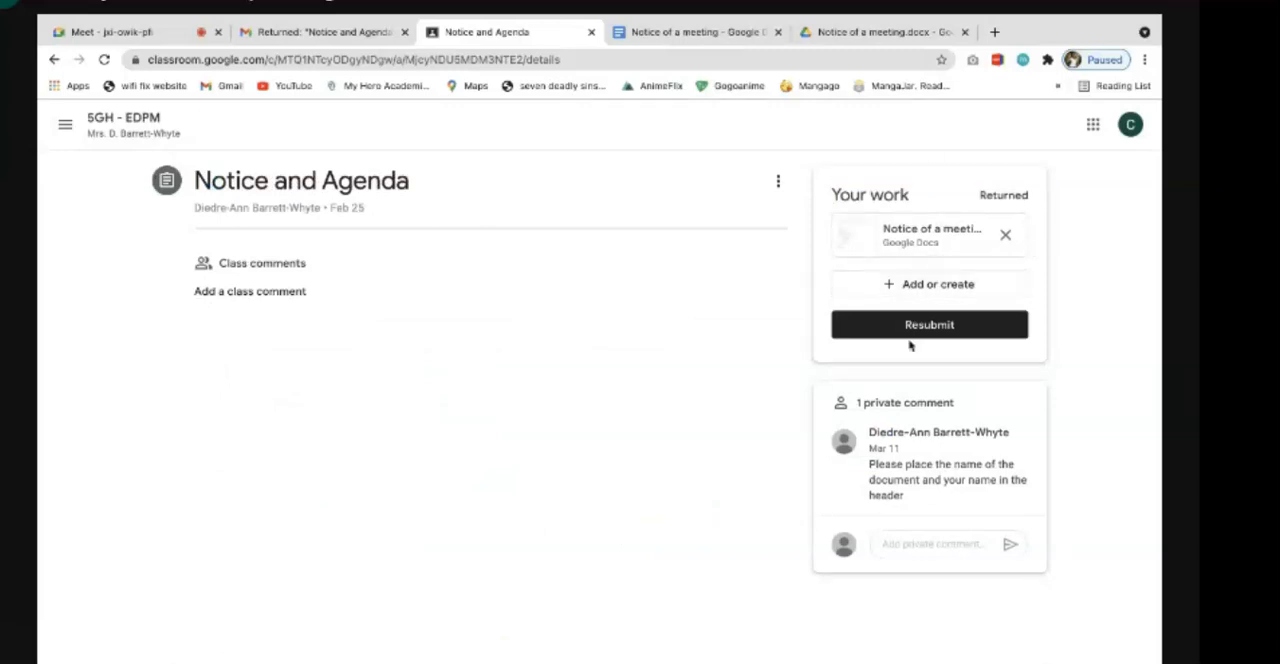
# - Resubmit the Notice and Agenda assignment with the attached Google Docs file and confirm the submission
pyautogui.click(952, 335)
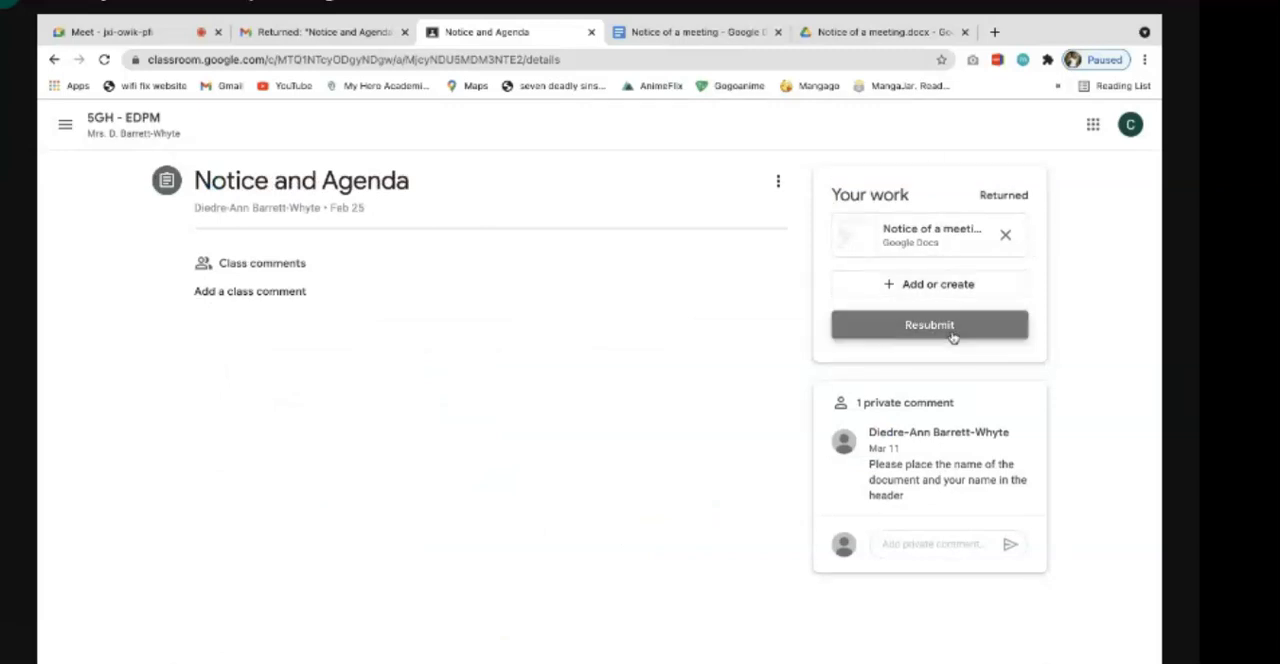
pyautogui.click(727, 470)
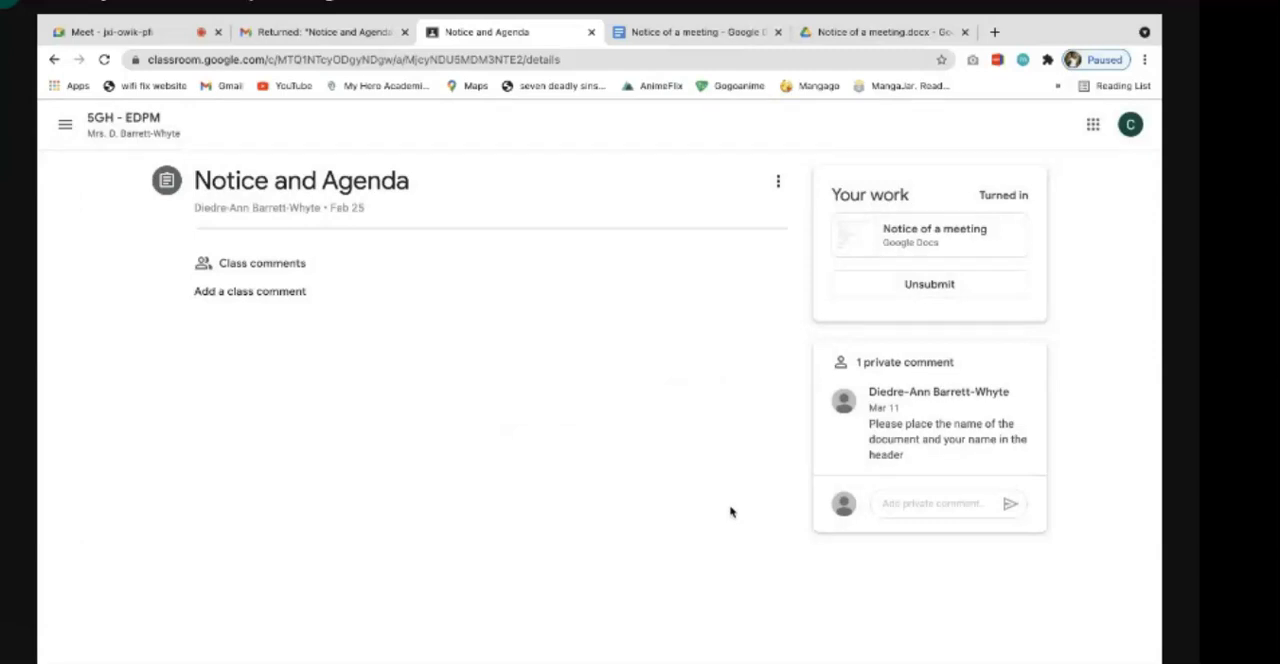
# - Switch to the Google Meet call, stop the current presentation and present the teacher's whole screen instead
pyautogui.click(163, 40)
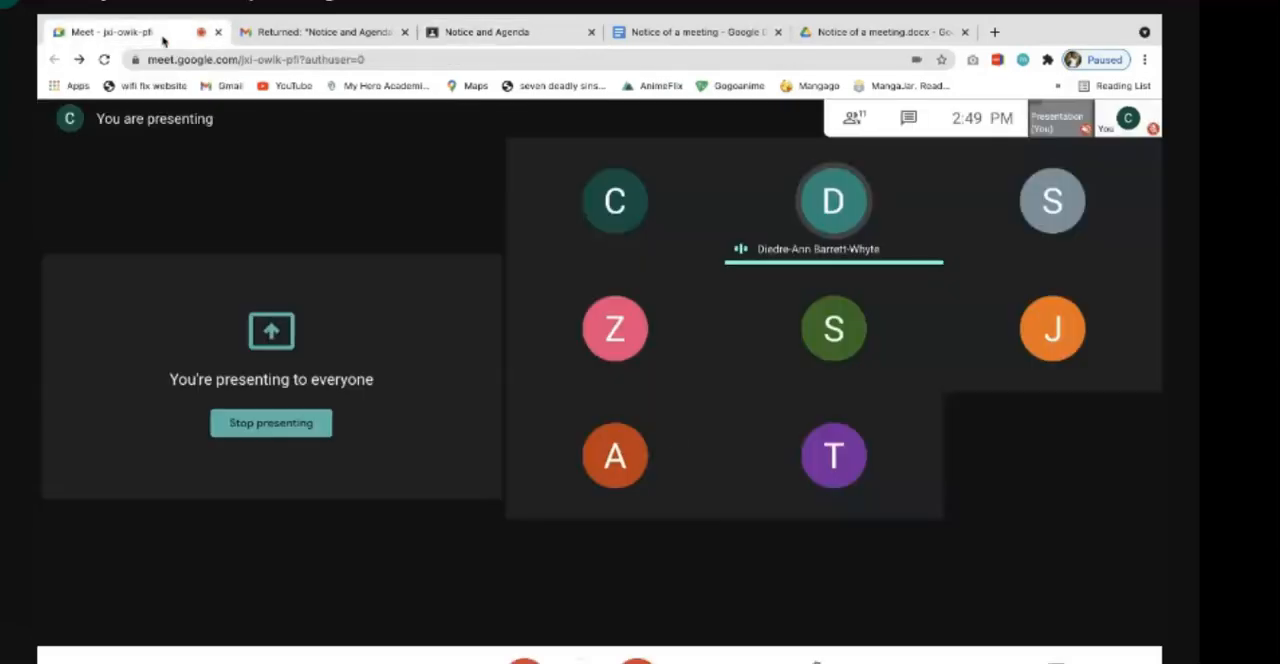
pyautogui.click(1035, 659)
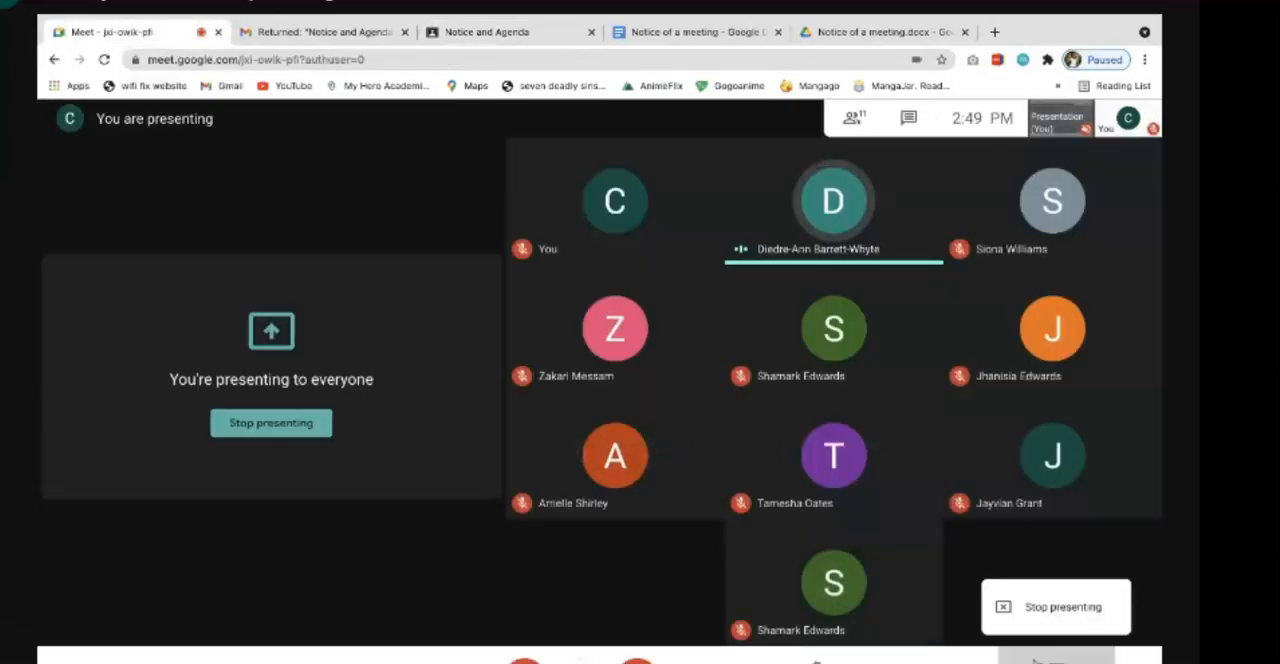
pyautogui.click(1025, 607)
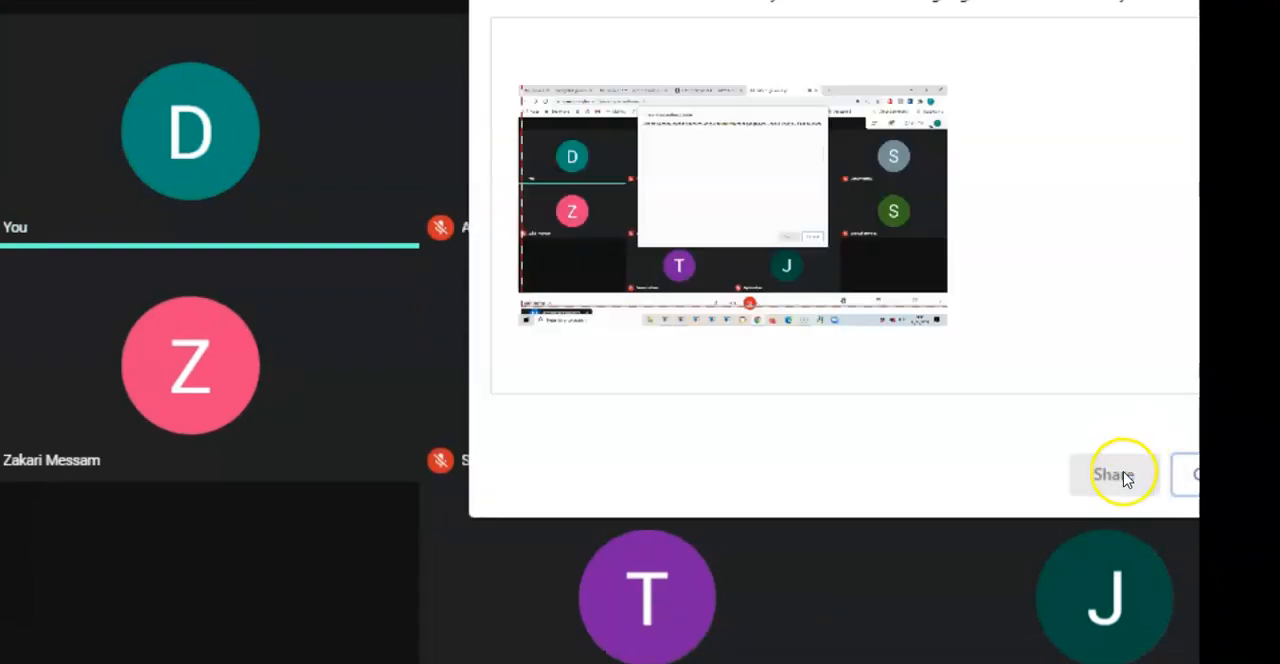
pyautogui.click(890, 340)
pyautogui.click(1120, 476)
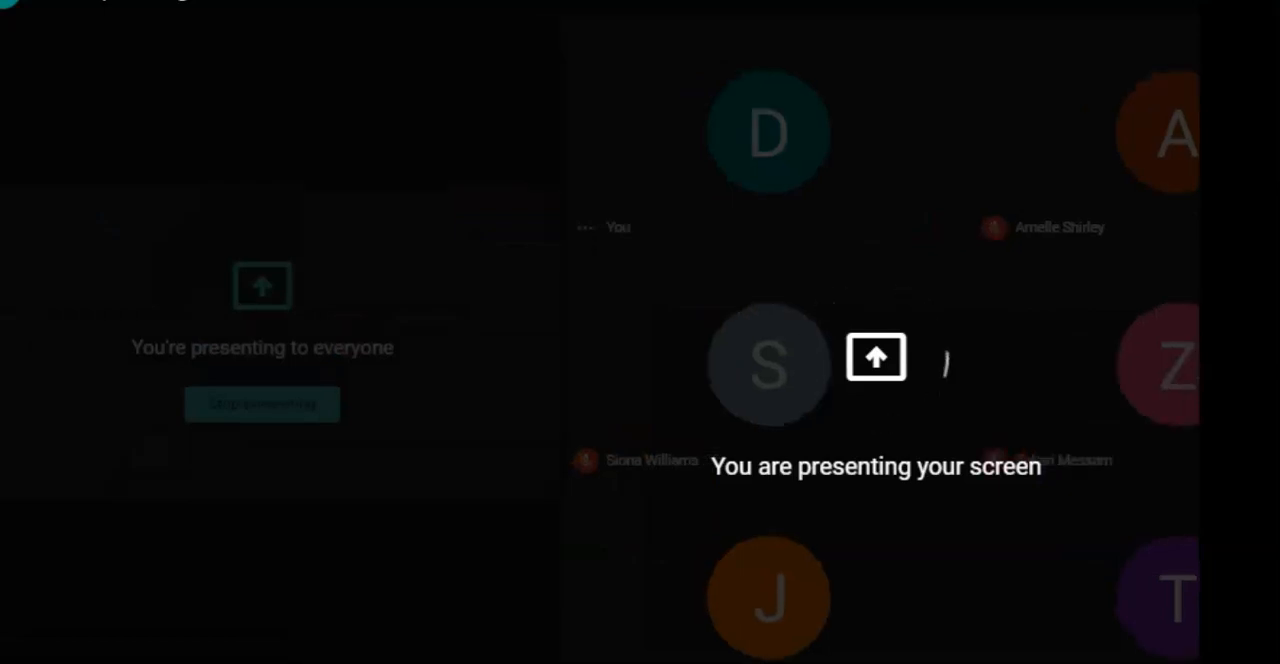
# - Switch to Google Classroom and open the student's turned-in document for the Notice and Agenda assignment, choosing to wait for the unresponsive page
pyautogui.hotkey('alt', 'Tab')
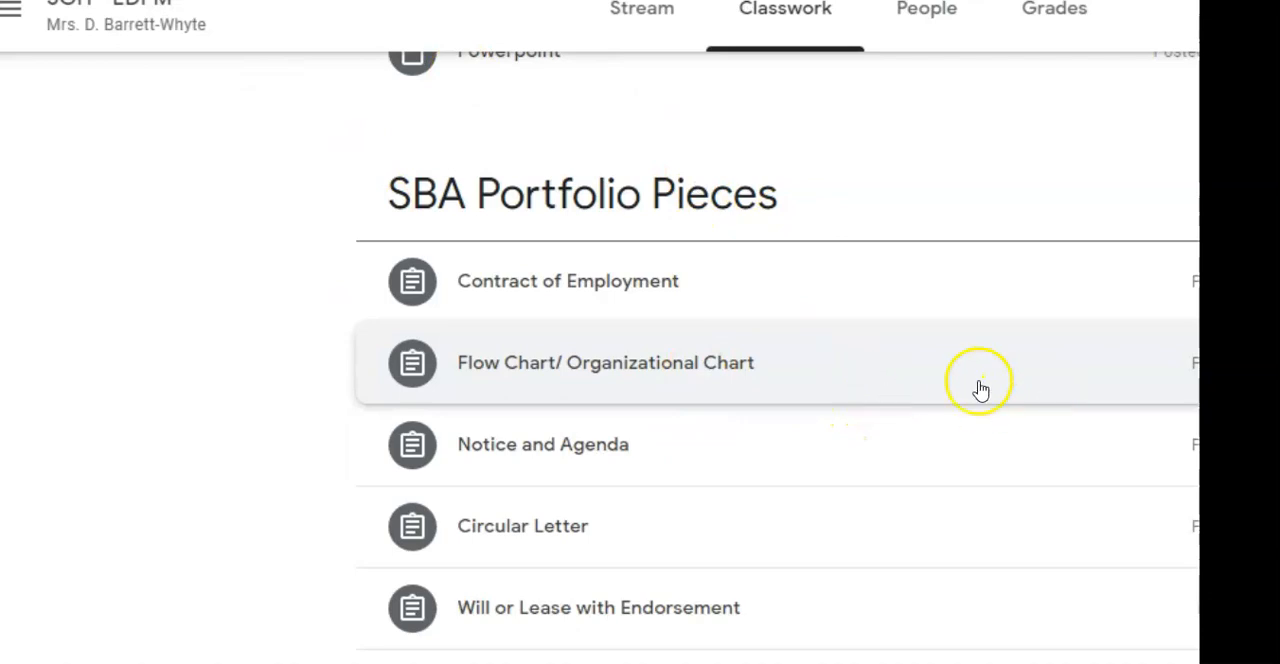
pyautogui.click(527, 458)
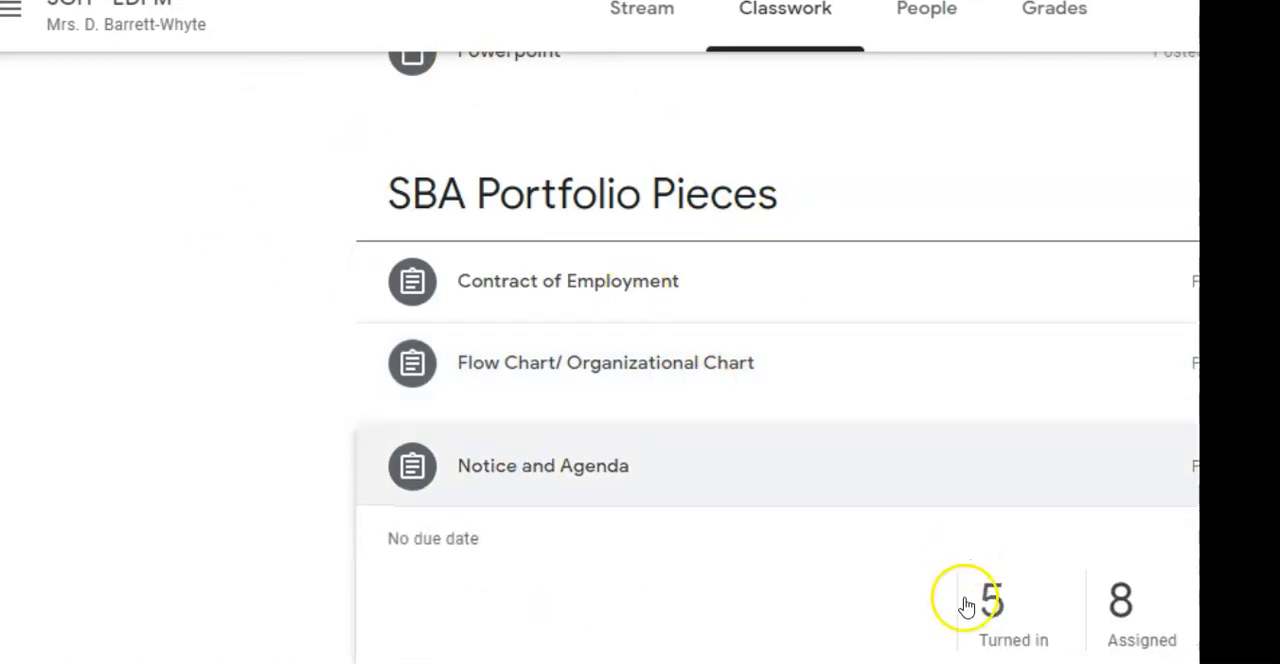
pyautogui.click(1005, 612)
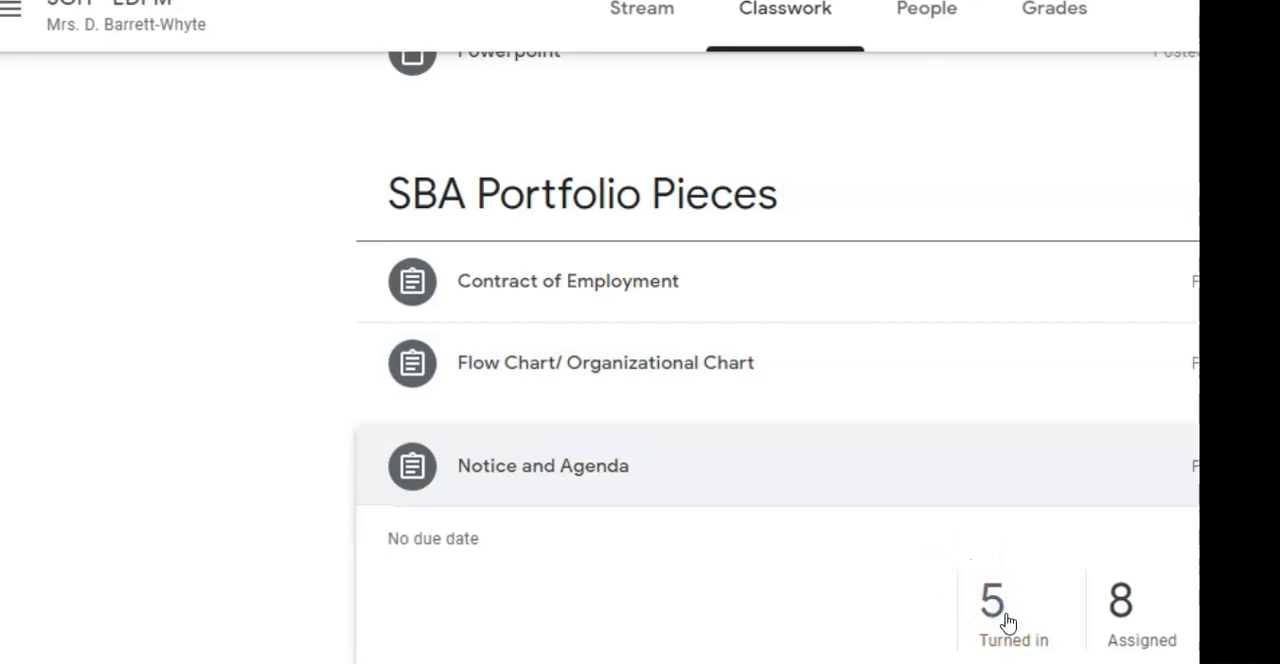
pyautogui.click(988, 618)
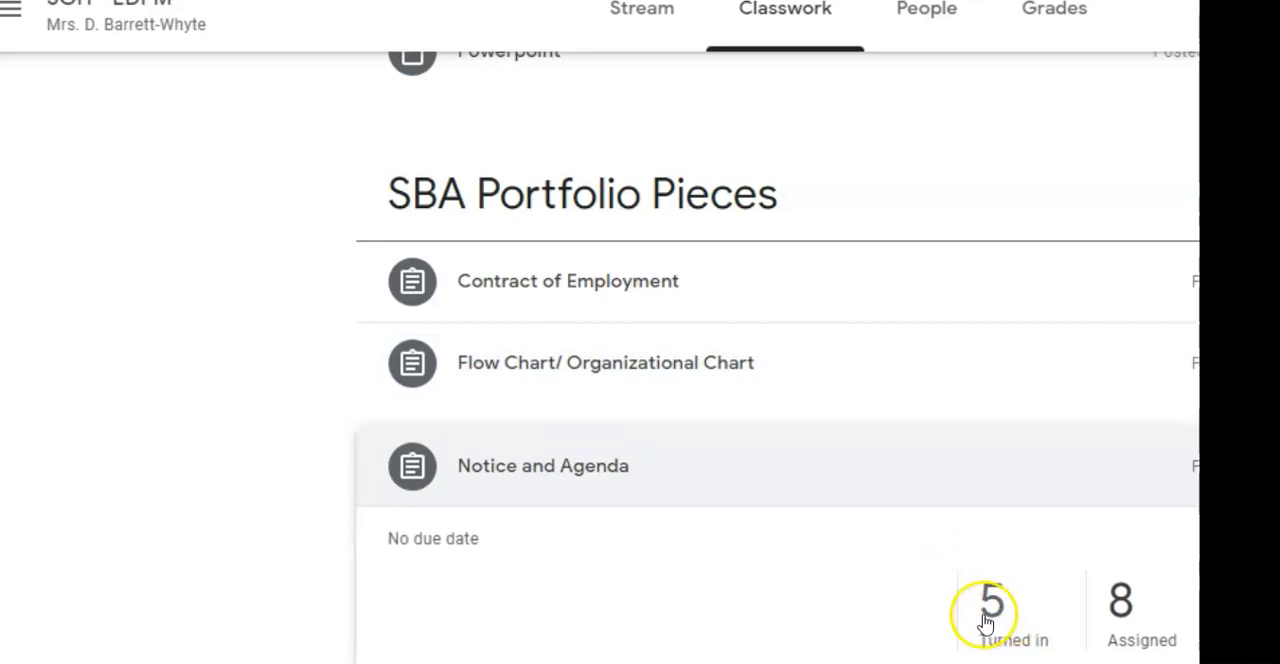
pyautogui.click(988, 612)
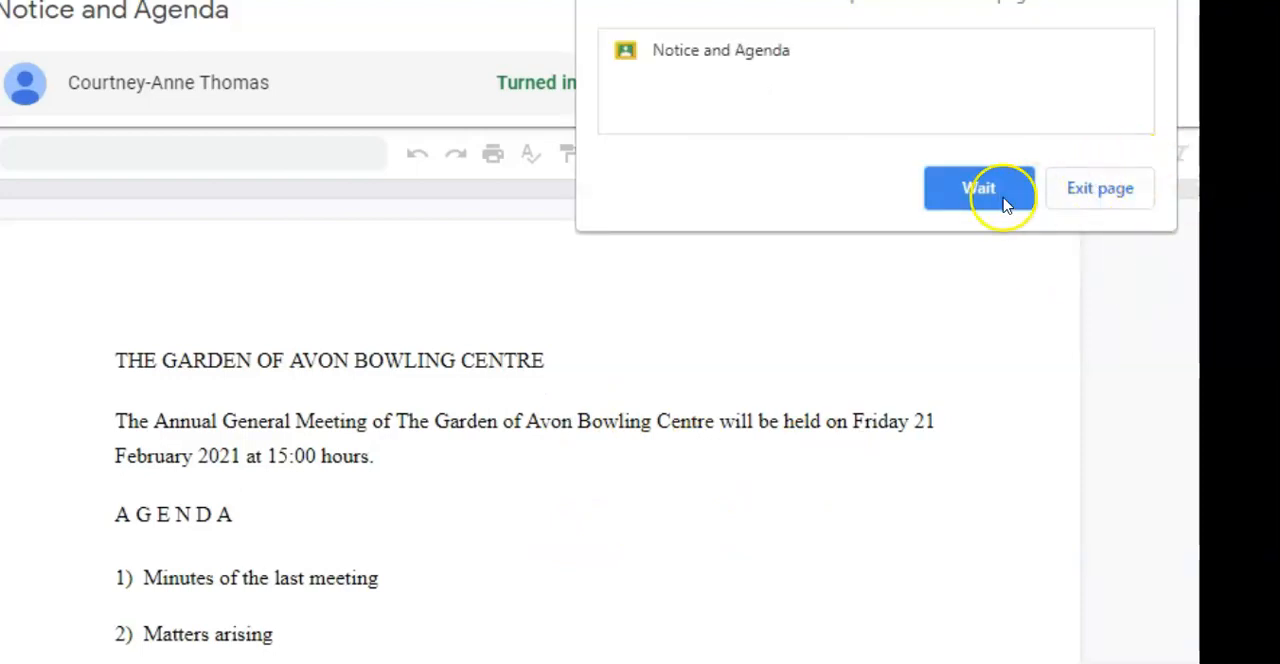
pyautogui.click(1003, 195)
# - Review the submitted notice's agenda items and signature block, checking the line spacing of the sub-items under item 5, Election of
pyautogui.scroll(-10, 634, 546)
pyautogui.scroll(-2, 618, 537)
pyautogui.scroll(1, 614, 529)
pyautogui.scroll(1, 606, 523)
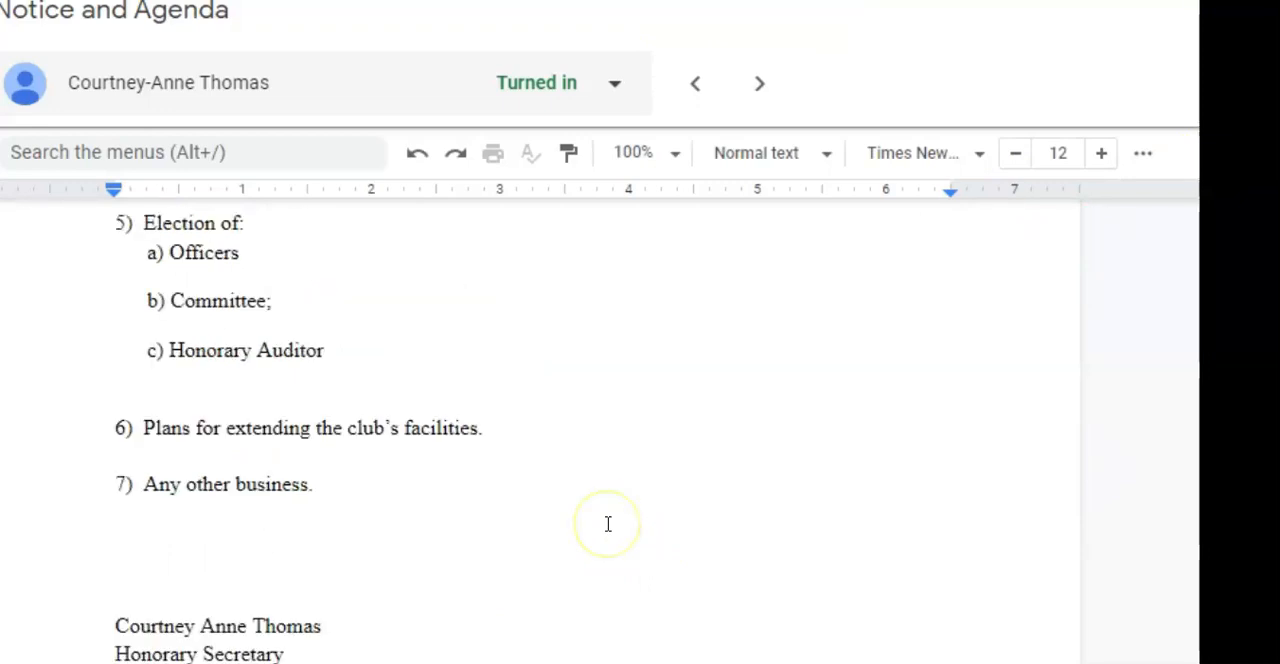
pyautogui.scroll(1, 600, 520)
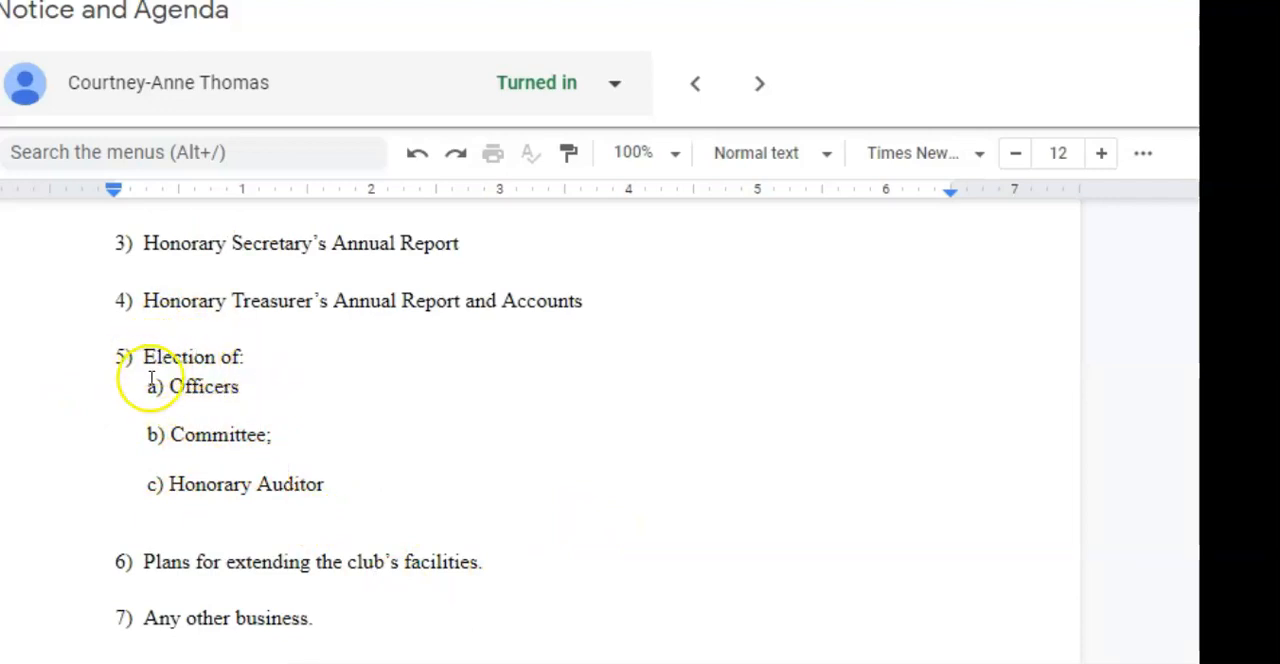
pyautogui.click(242, 397)
pyautogui.click(146, 358)
pyautogui.click(230, 394)
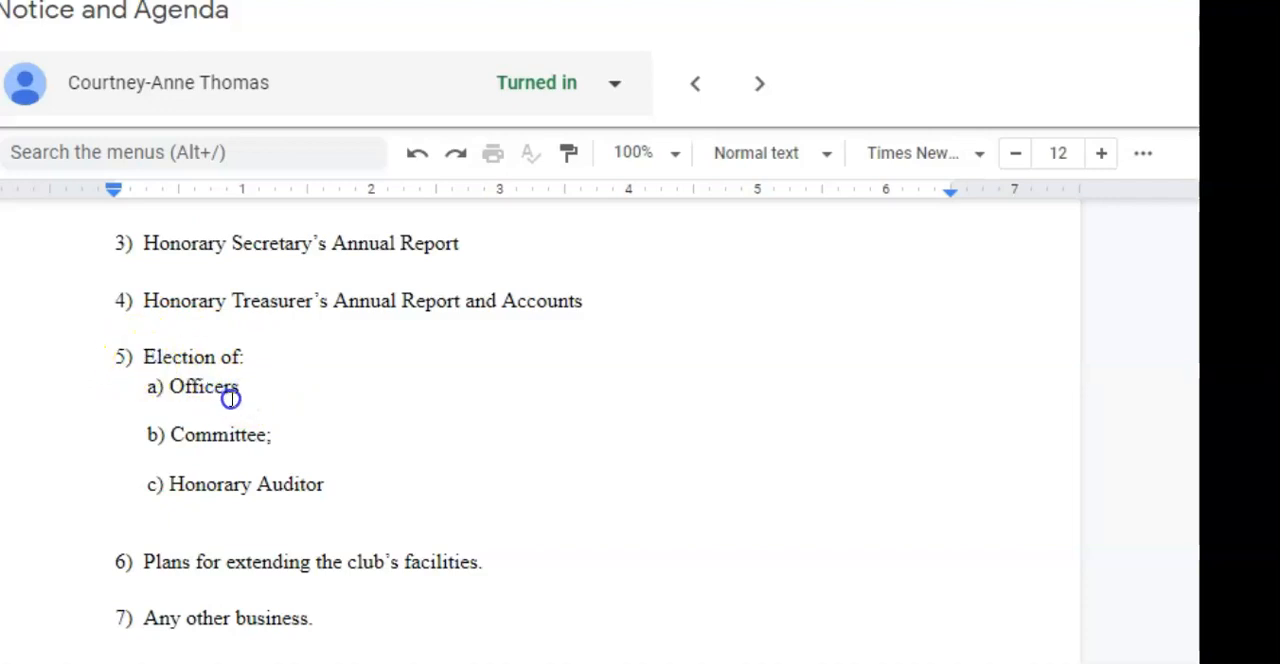
pyautogui.click(263, 395)
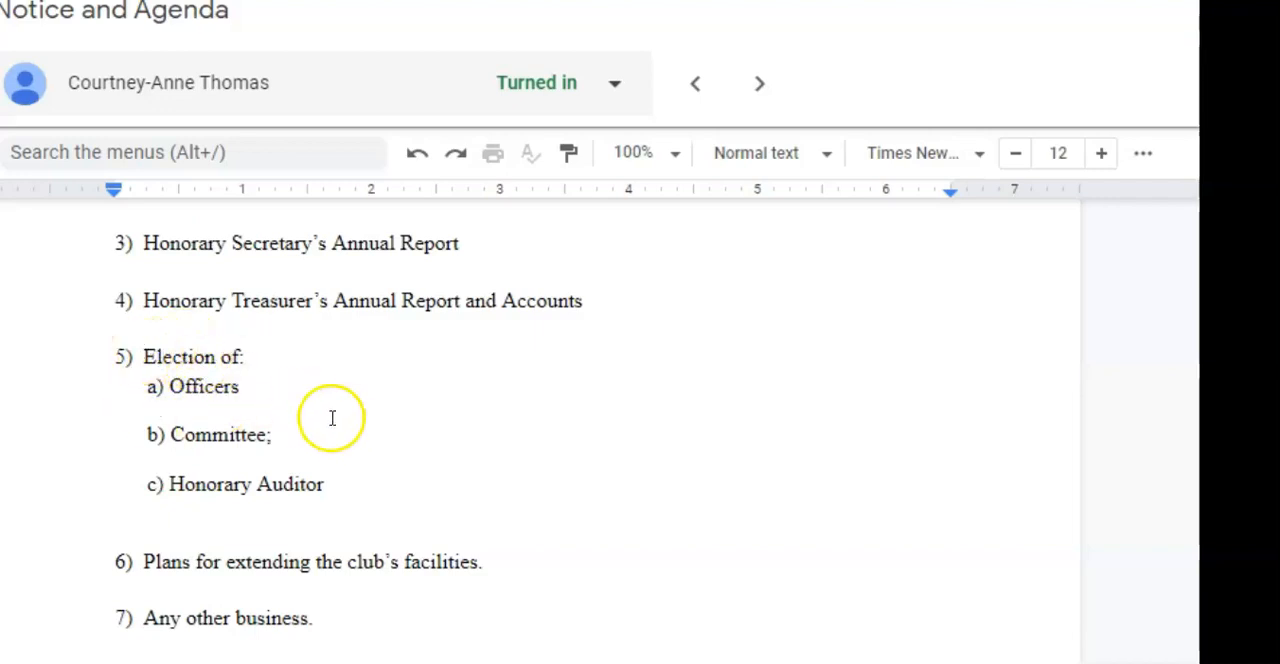
pyautogui.scroll(-1, 336, 418)
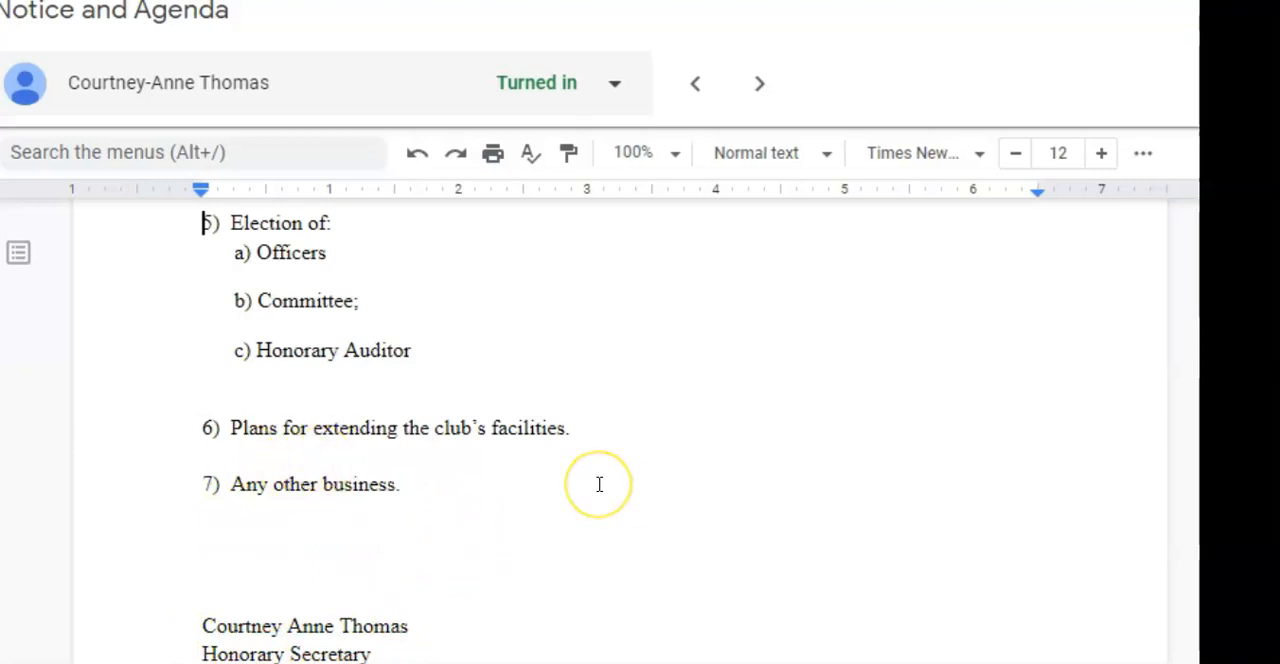
pyautogui.scroll(3, 599, 484)
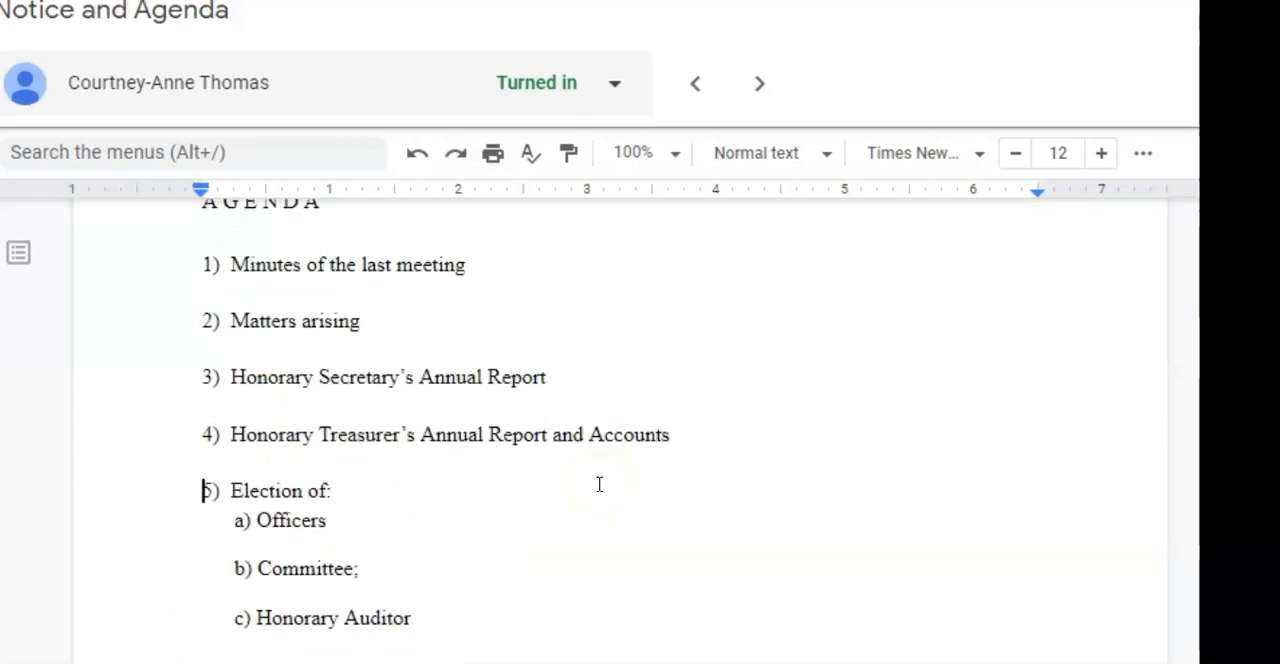